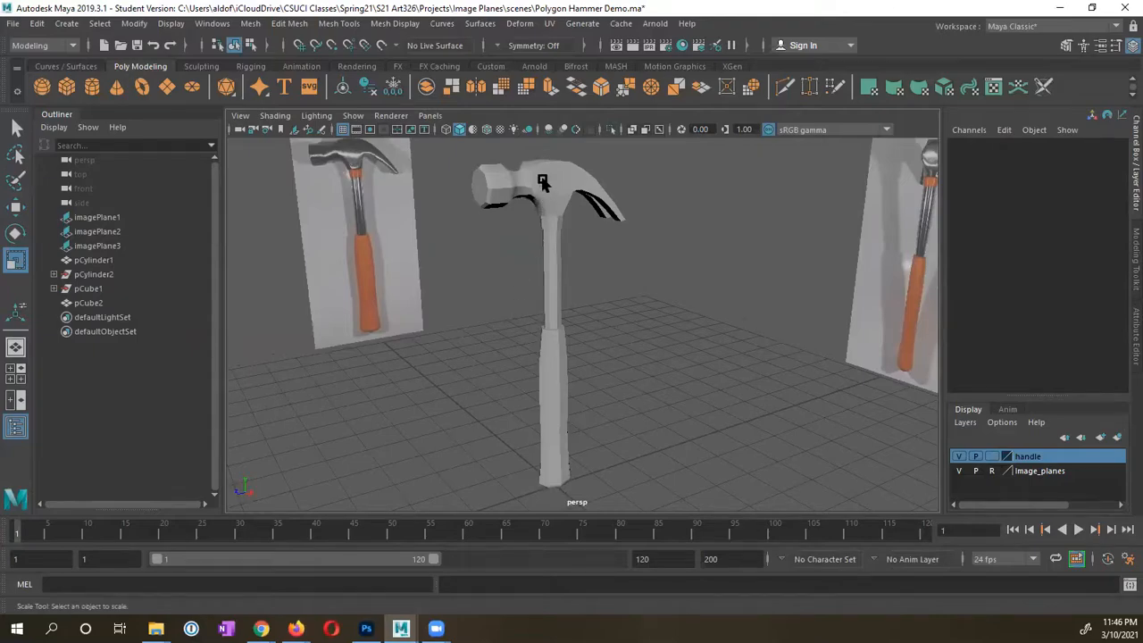
# Step: Try selecting the hammer head, then both parts, then just the handle while orbiting
pyautogui.click(543, 181)
pyautogui.click(517, 304)
pyautogui.moveTo(555, 329)
pyautogui.keyDown('alt'); pyautogui.mouseDown()
pyautogui.moveTo(477, 319)
pyautogui.moveTo(544, 319)
pyautogui.mouseUp(); pyautogui.keyUp('alt')
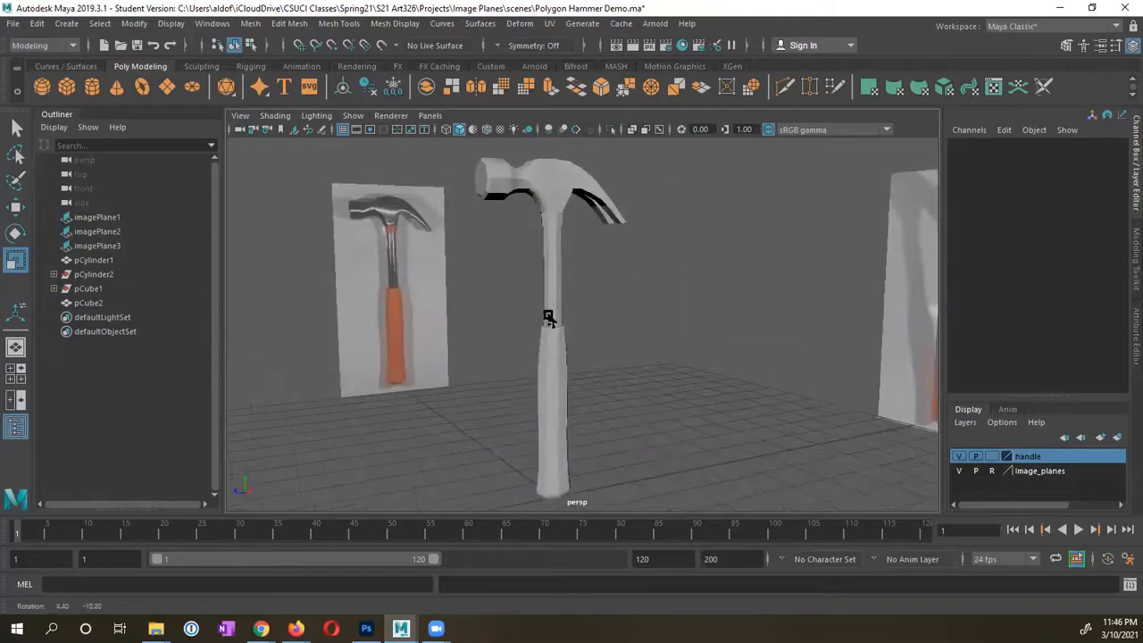
pyautogui.moveTo(502, 286); pyautogui.dragTo(541, 239)
pyautogui.keyDown('alt'); pyautogui.moveTo(613, 294); pyautogui.dragTo(635, 254); pyautogui.keyUp('alt')
pyautogui.click(549, 284)
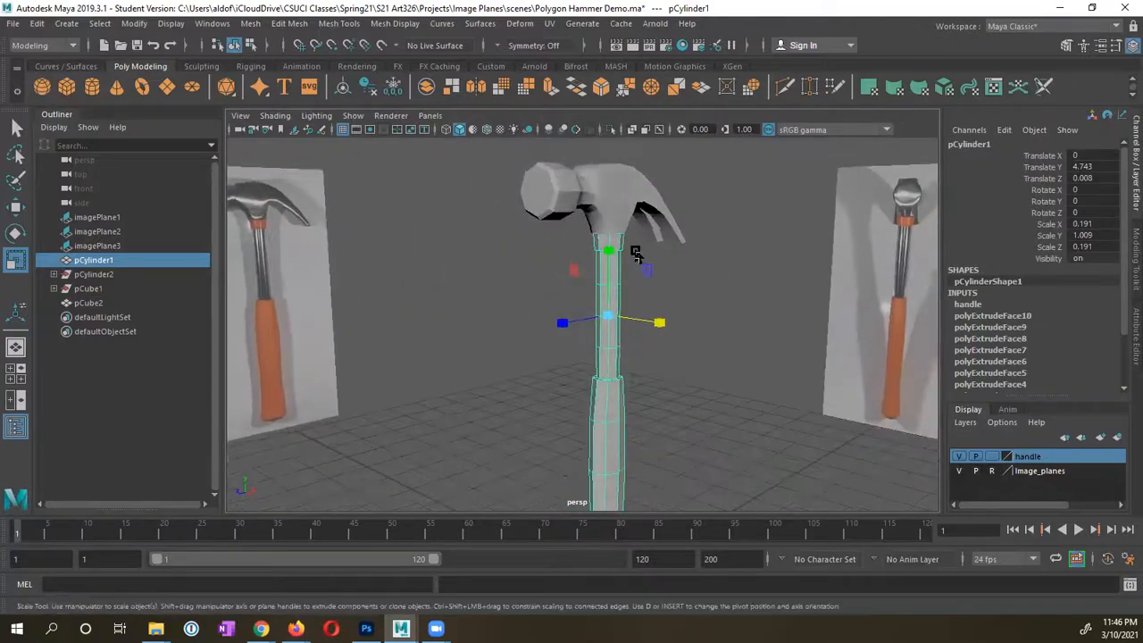
# Step: Orbit closer around the handle and add the hammer head to the selection
pyautogui.keyDown('alt'); pyautogui.moveTo(633, 259); pyautogui.dragTo(576, 250); pyautogui.keyUp('alt')
pyautogui.keyDown('alt'); pyautogui.moveTo(576, 250); pyautogui.dragTo(657, 266, button='right'); pyautogui.keyUp('alt')
pyautogui.moveTo(657, 266)
pyautogui.keyDown('alt'); pyautogui.mouseDown()
pyautogui.moveTo(684, 242)
pyautogui.moveTo(651, 229)
pyautogui.moveTo(636, 268)
pyautogui.moveTo(626, 260)
pyautogui.moveTo(646, 262)
pyautogui.mouseUp(); pyautogui.keyUp('alt')
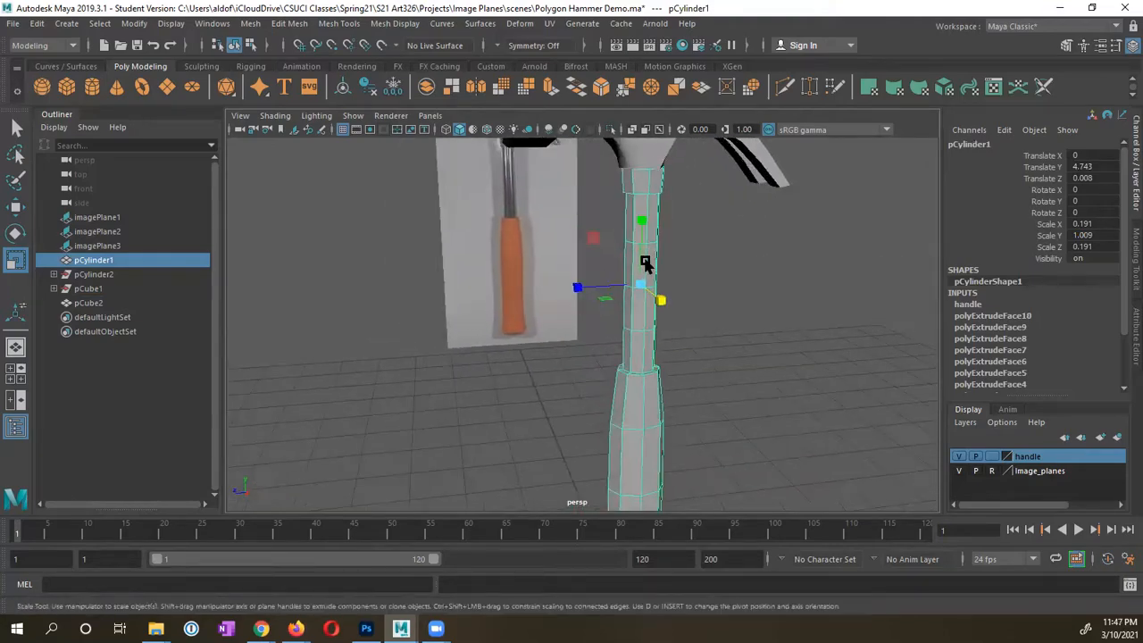
pyautogui.keyDown('alt'); pyautogui.moveTo(646, 262); pyautogui.dragTo(655, 267, button='middle'); pyautogui.keyUp('alt')
pyautogui.keyDown('alt'); pyautogui.moveTo(655, 267); pyautogui.dragTo(605, 293, button='right'); pyautogui.keyUp('alt')
pyautogui.moveTo(663, 223); pyautogui.dragTo(722, 223)
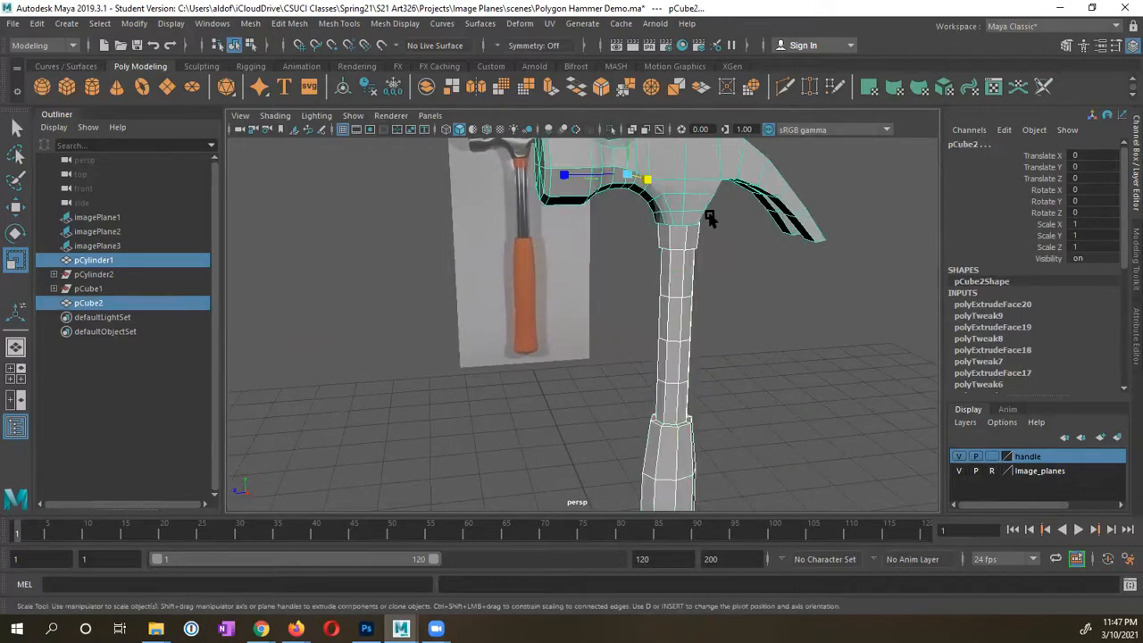
pyautogui.keyDown('alt'); pyautogui.moveTo(725, 234); pyautogui.dragTo(747, 261, button='middle'); pyautogui.keyUp('alt')
pyautogui.keyDown('alt'); pyautogui.moveTo(672, 271); pyautogui.dragTo(661, 274, button='right'); pyautogui.keyUp('alt')
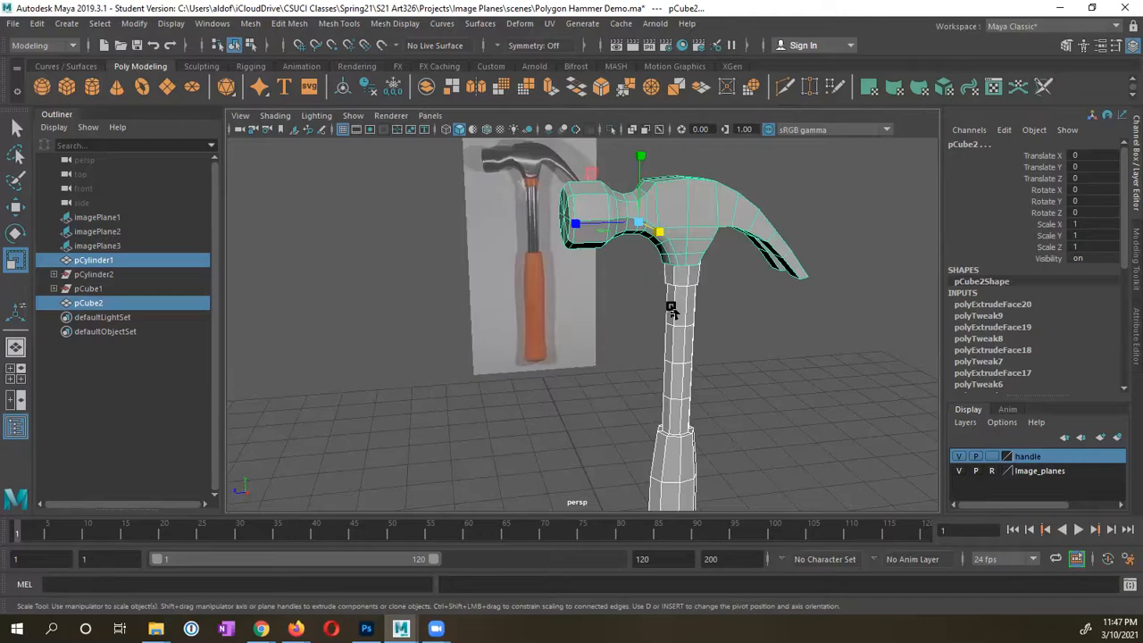
pyautogui.keyDown('alt'); pyautogui.moveTo(665, 311); pyautogui.dragTo(690, 308); pyautogui.keyUp('alt')
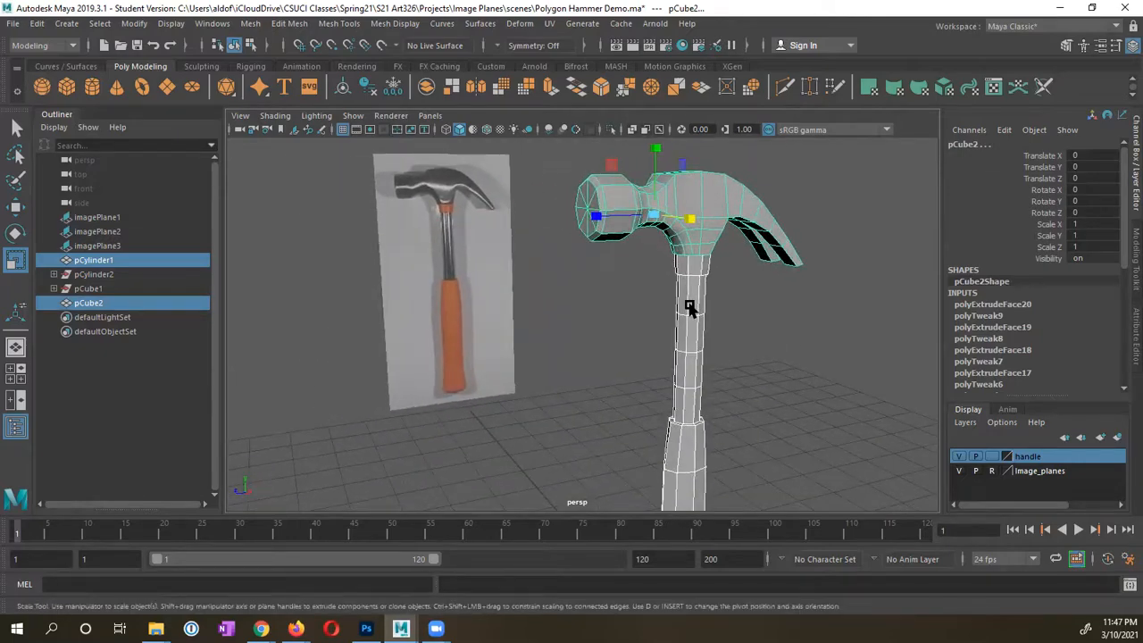
# Step: Turn on smooth preview and inspect the smoothed head and handle from several angles
pyautogui.press('2')
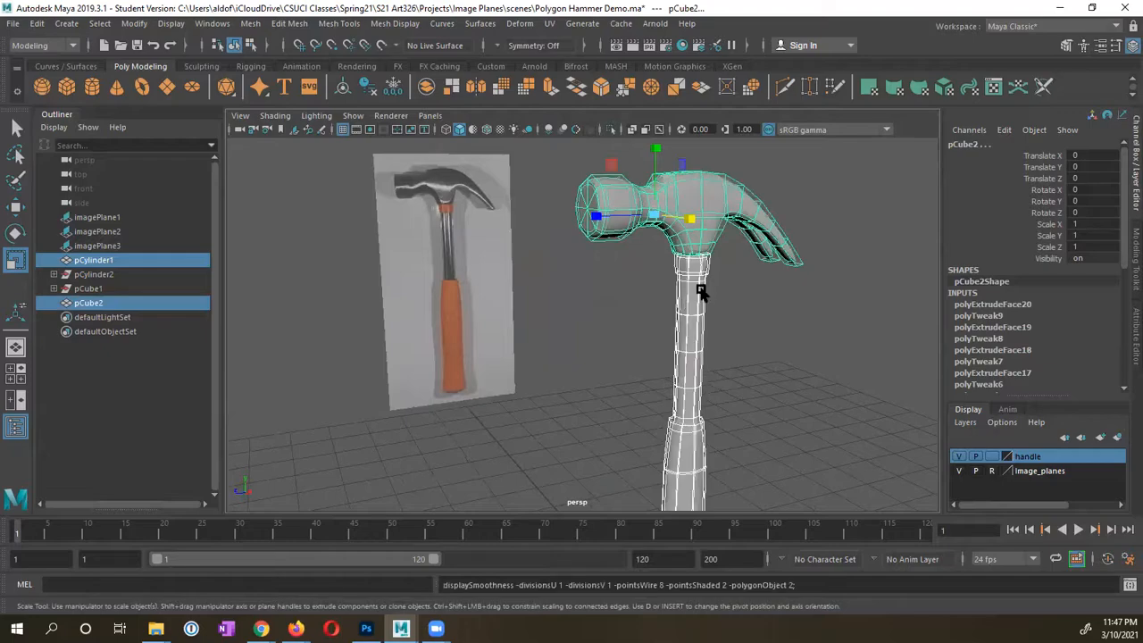
pyautogui.keyDown('alt'); pyautogui.moveTo(659, 291); pyautogui.dragTo(639, 313); pyautogui.keyUp('alt')
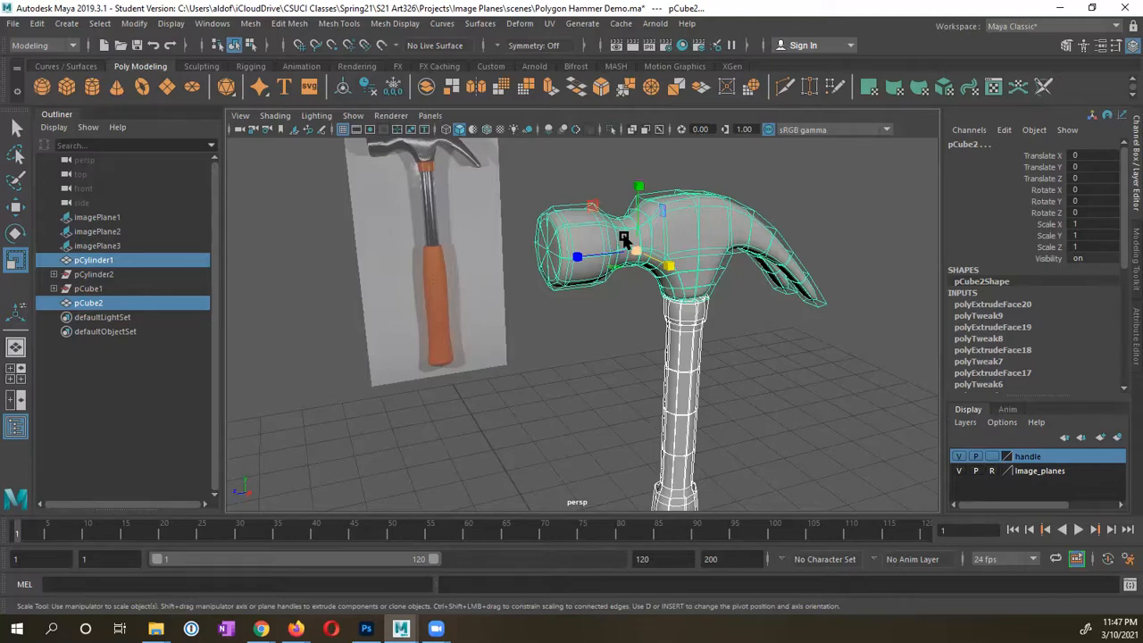
pyautogui.keyDown('alt'); pyautogui.moveTo(608, 310); pyautogui.dragTo(536, 292); pyautogui.keyUp('alt')
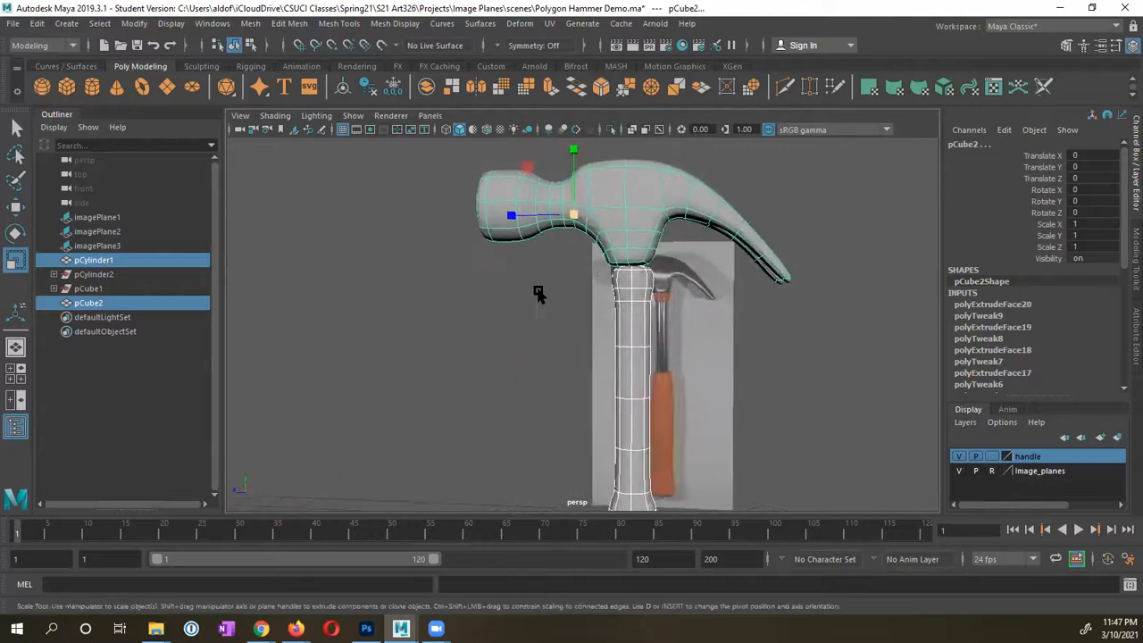
pyautogui.keyDown('alt'); pyautogui.moveTo(536, 291); pyautogui.dragTo(608, 290, button='right'); pyautogui.keyUp('alt')
pyautogui.keyDown('alt'); pyautogui.moveTo(607, 290); pyautogui.dragTo(548, 316); pyautogui.keyUp('alt')
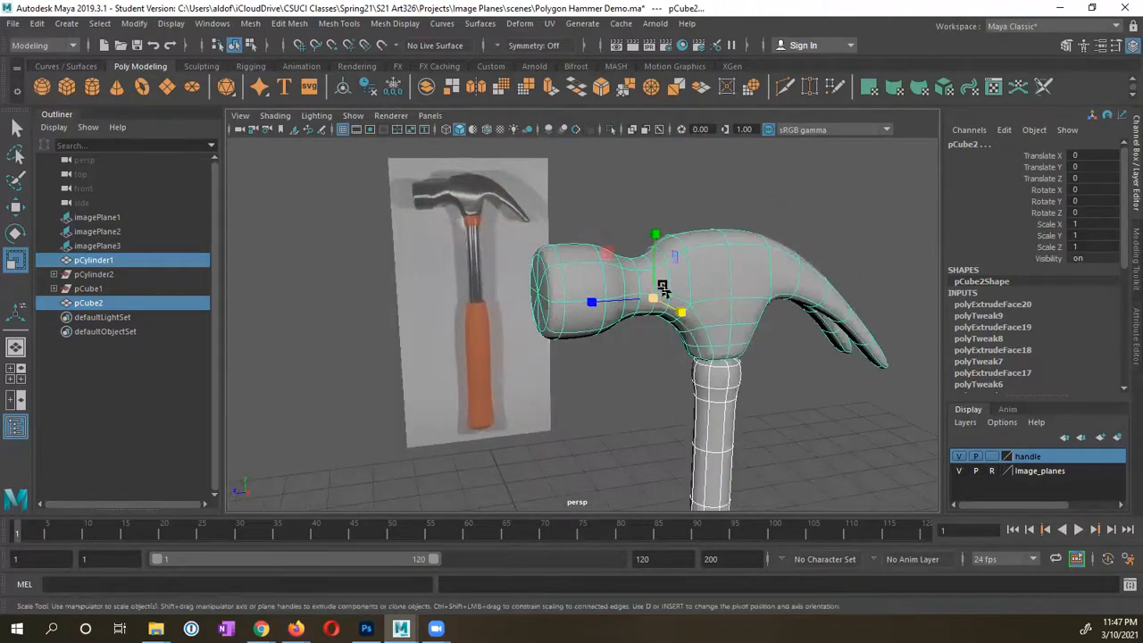
pyautogui.keyDown('alt'); pyautogui.moveTo(780, 302); pyautogui.dragTo(626, 313); pyautogui.keyUp('alt')
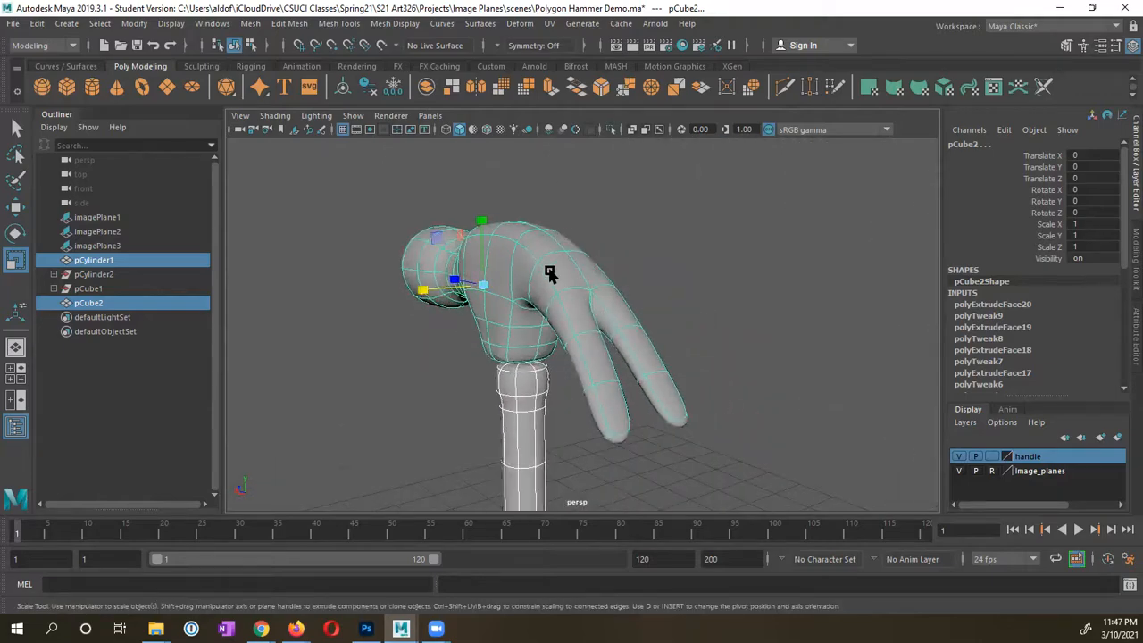
pyautogui.keyDown('alt'); pyautogui.moveTo(554, 342); pyautogui.dragTo(693, 336); pyautogui.keyUp('alt')
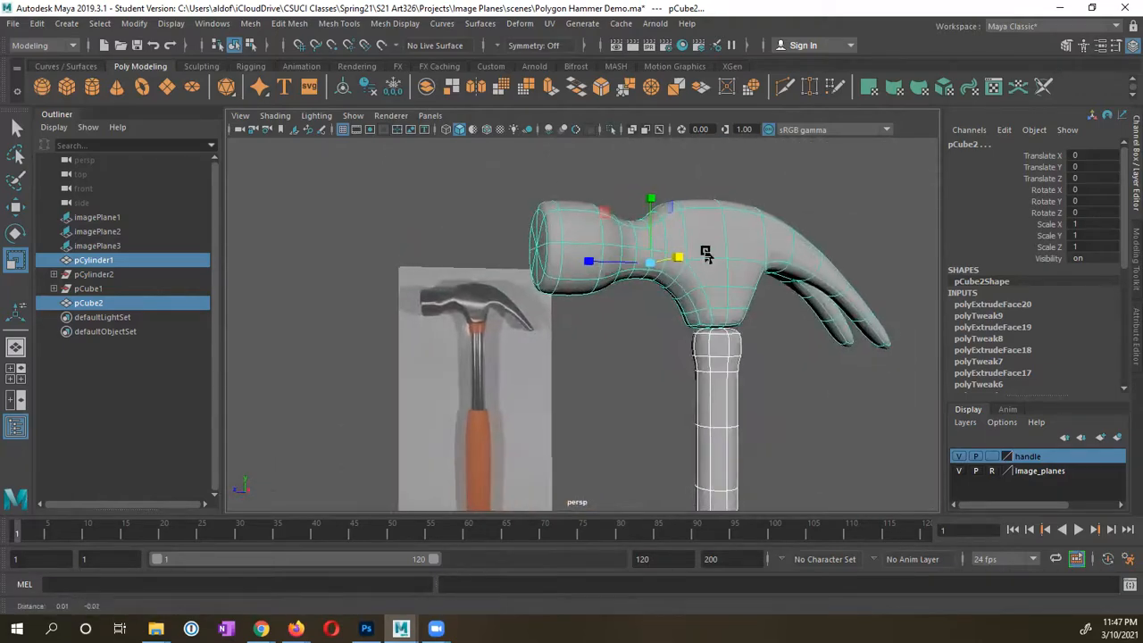
pyautogui.keyDown('alt'); pyautogui.moveTo(701, 309); pyautogui.dragTo(697, 257, button='middle'); pyautogui.keyUp('alt')
pyautogui.keyDown('alt'); pyautogui.moveTo(694, 301); pyautogui.dragTo(669, 430); pyautogui.keyUp('alt')
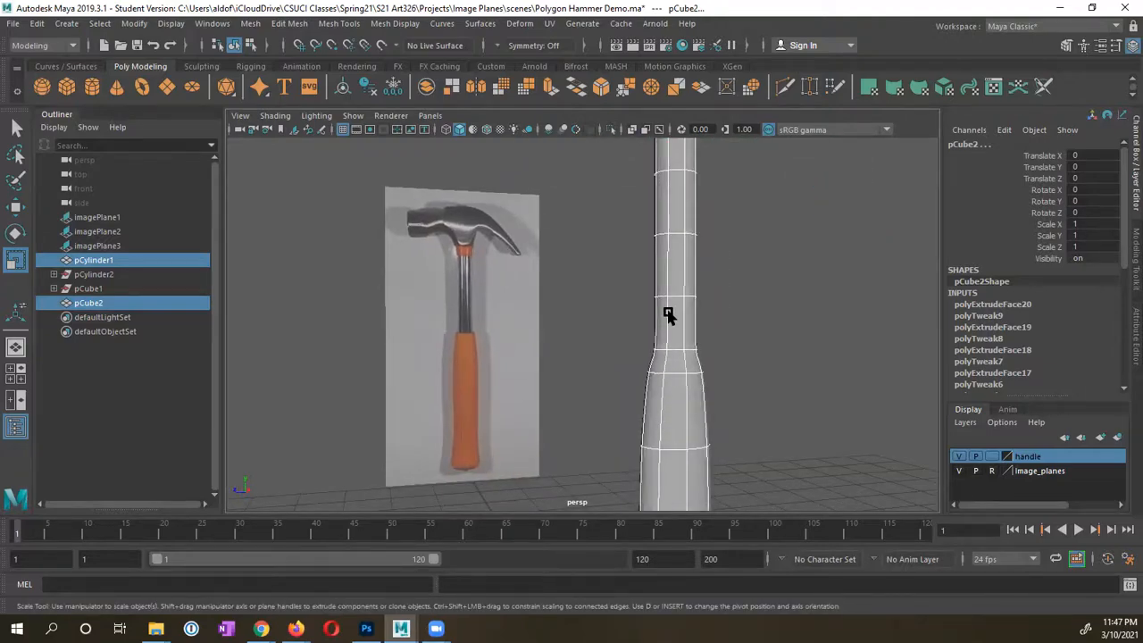
pyautogui.keyDown('alt'); pyautogui.moveTo(668, 315); pyautogui.dragTo(669, 454); pyautogui.keyUp('alt')
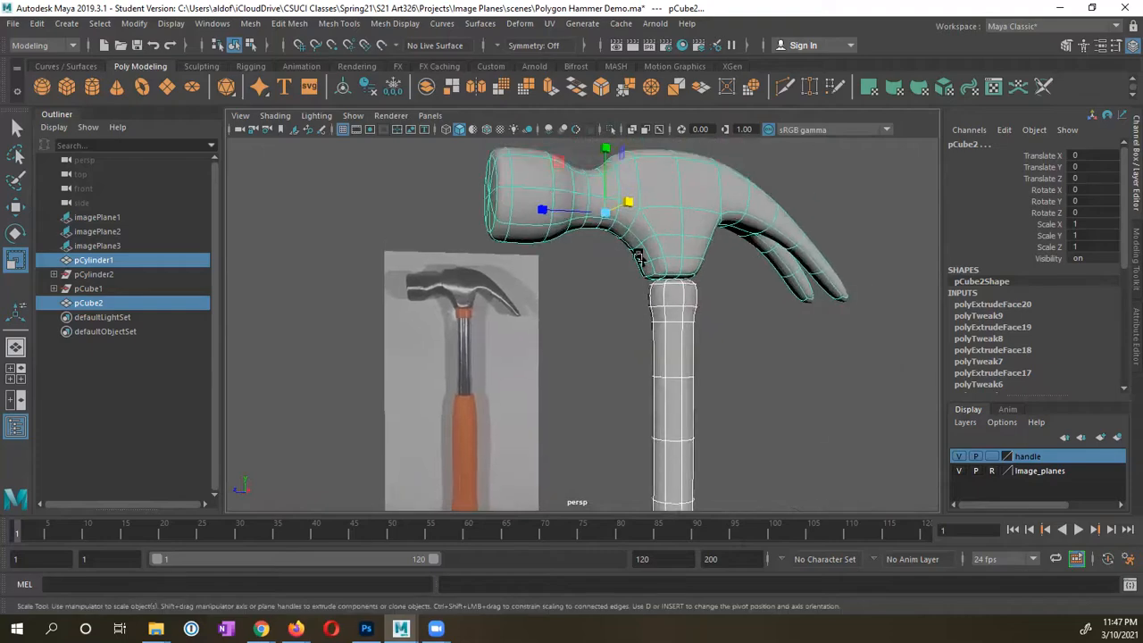
# Step: Return the hammer to low-poly display, select the handle and zoom in on its collar
pyautogui.press('alt')
pyautogui.press('1')
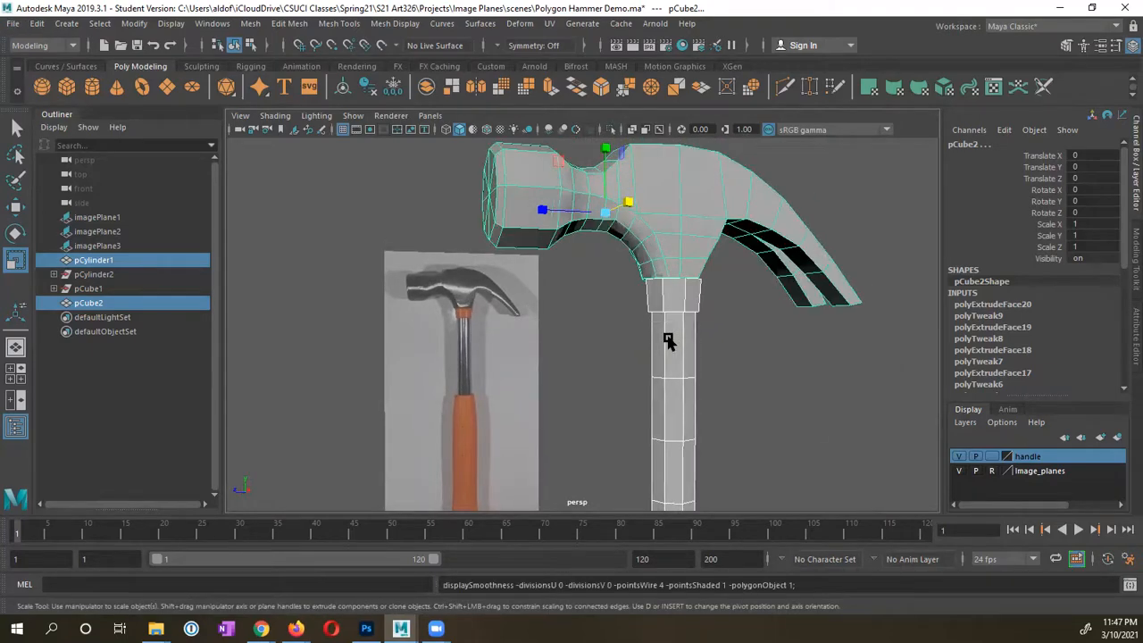
pyautogui.click(668, 339)
pyautogui.keyDown('alt'); pyautogui.moveTo(673, 347); pyautogui.dragTo(650, 339); pyautogui.keyUp('alt')
pyautogui.keyDown('alt'); pyautogui.moveTo(650, 339); pyautogui.dragTo(781, 339, button='right'); pyautogui.keyUp('alt')
pyautogui.keyDown('alt'); pyautogui.moveTo(781, 338); pyautogui.dragTo(713, 332, button='middle'); pyautogui.keyUp('alt')
pyautogui.keyDown('alt'); pyautogui.moveTo(713, 332); pyautogui.dragTo(791, 326, button='right'); pyautogui.keyUp('alt')
pyautogui.keyDown('alt'); pyautogui.moveTo(608, 316); pyautogui.dragTo(699, 283, button='right'); pyautogui.keyUp('alt')
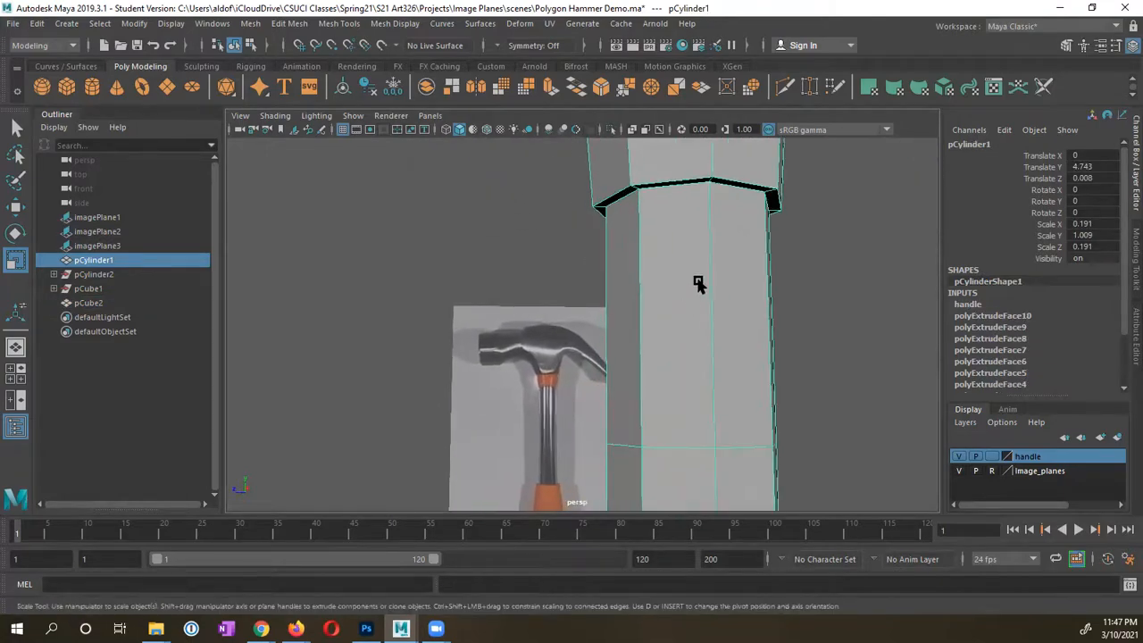
pyautogui.keyDown('alt'); pyautogui.moveTo(700, 284); pyautogui.dragTo(665, 337, button='middle'); pyautogui.keyUp('alt')
pyautogui.keyDown('alt'); pyautogui.moveTo(605, 281); pyautogui.dragTo(589, 265); pyautogui.keyUp('alt')
pyautogui.keyDown('alt'); pyautogui.moveTo(589, 265); pyautogui.dragTo(584, 295, button='middle'); pyautogui.keyUp('alt')
pyautogui.keyDown('alt'); pyautogui.moveTo(584, 296); pyautogui.dragTo(623, 297, button='right'); pyautogui.keyUp('alt')
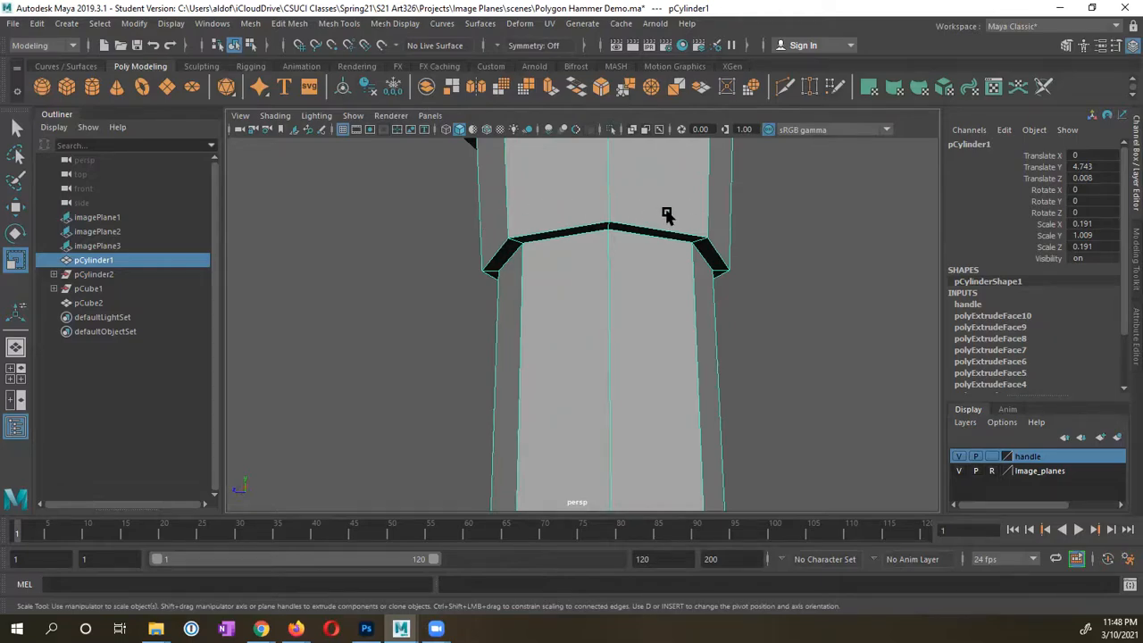
pyautogui.scroll(-3, 674, 270)
pyautogui.keyDown('alt'); pyautogui.moveTo(677, 270); pyautogui.dragTo(645, 294, button='middle'); pyautogui.keyUp('alt')
pyautogui.scroll(3, 625, 281)
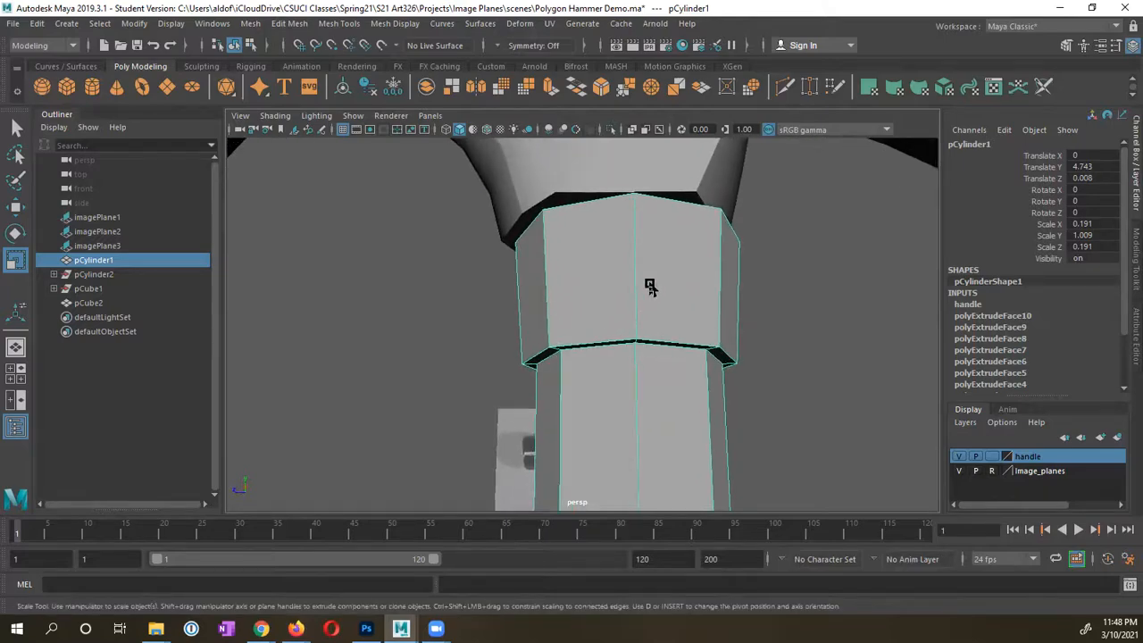
pyautogui.press('3')
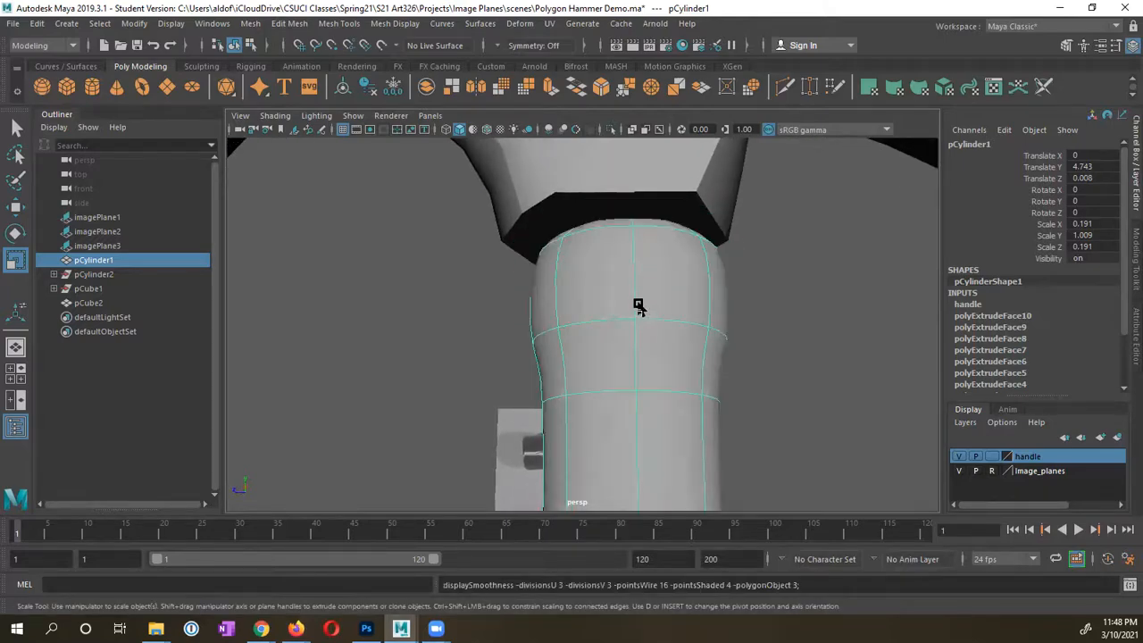
pyautogui.press('1')
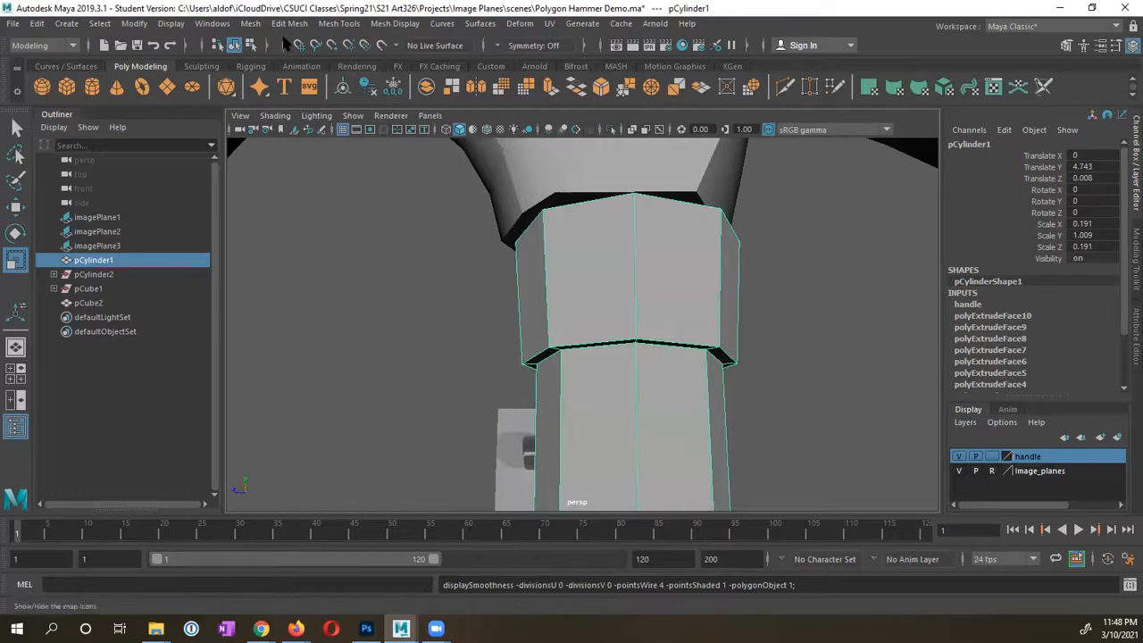
pyautogui.moveTo(595, 234); pyautogui.dragTo(593, 196, button='right')
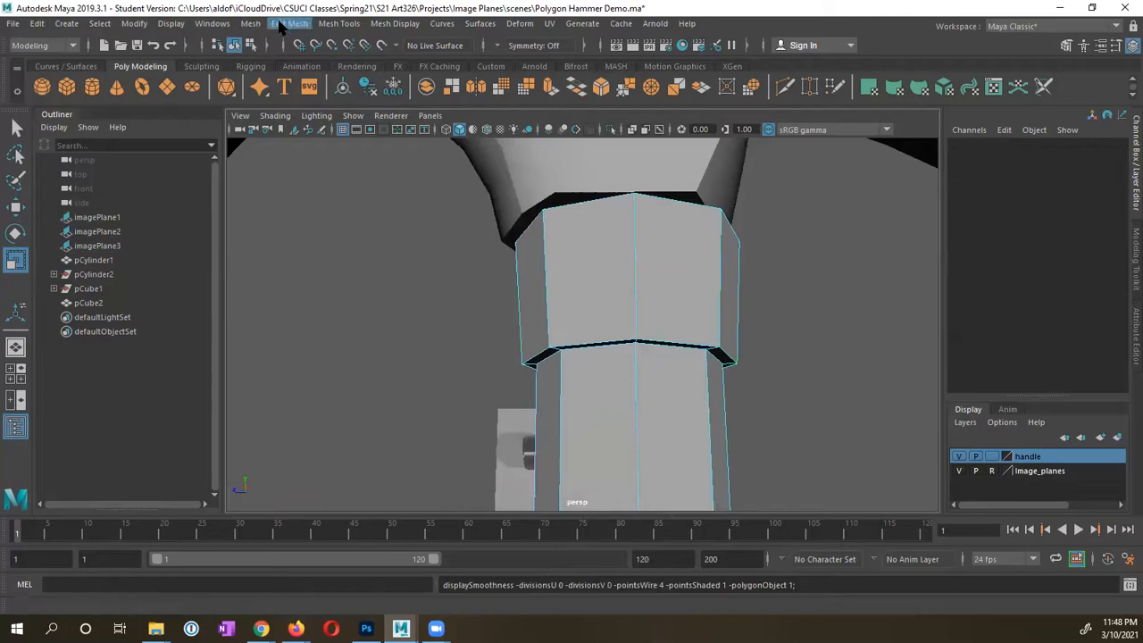
# Step: Insert an edge loop near the bottom of the handle's collar with Insert Edge Loop
pyautogui.click(340, 24)
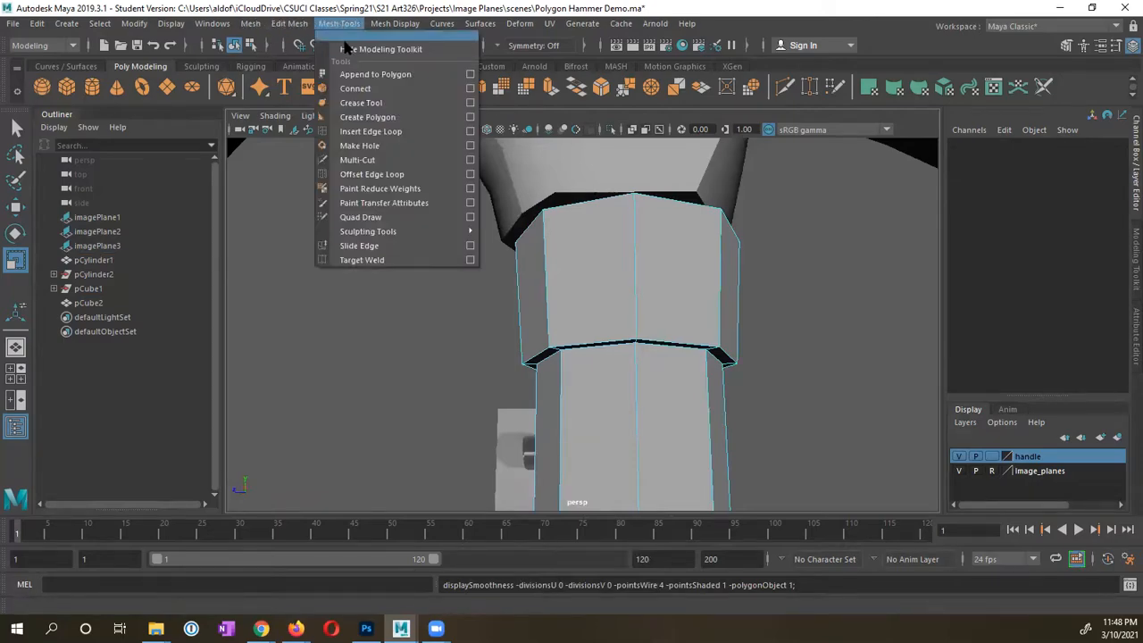
pyautogui.click(362, 131)
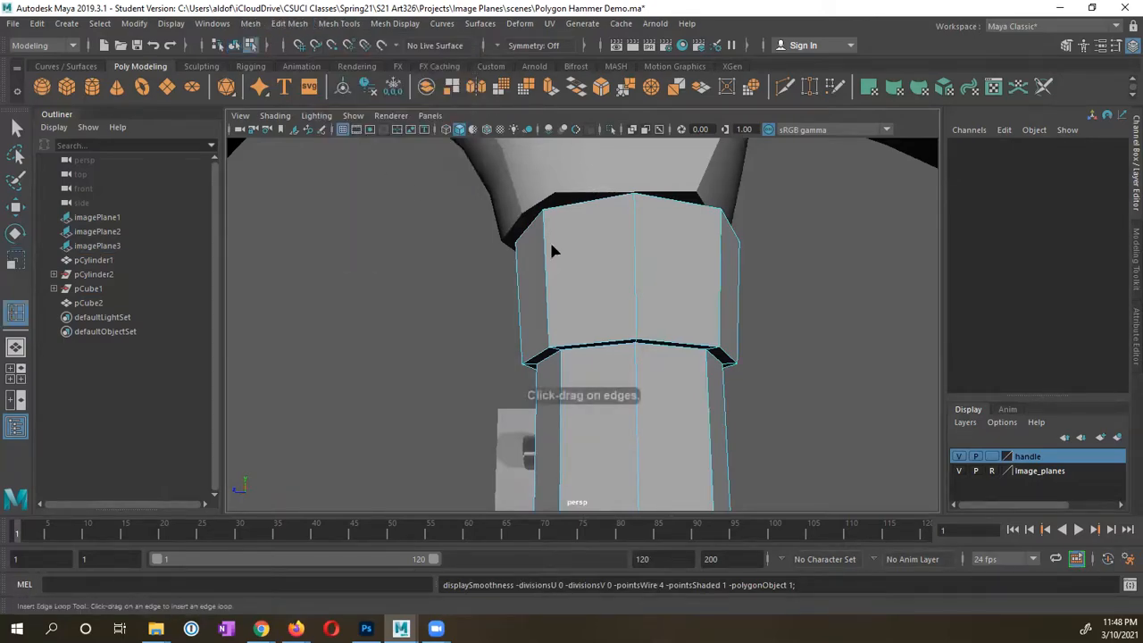
pyautogui.click(633, 280)
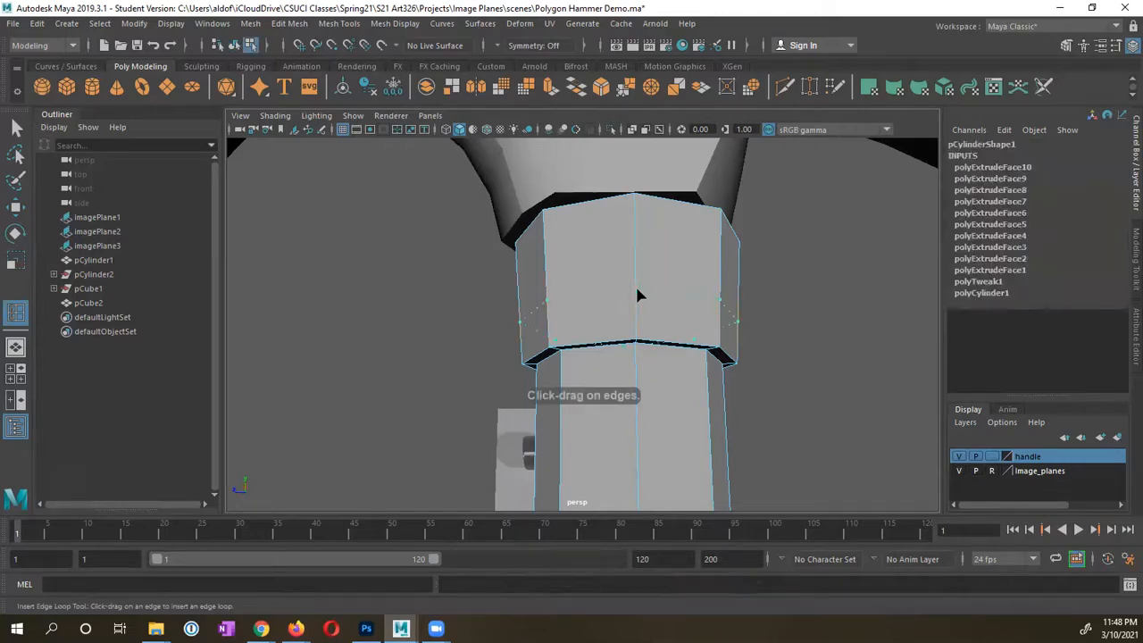
pyautogui.moveTo(633, 322)
pyautogui.mouseDown()
pyautogui.moveTo(631, 308)
pyautogui.moveTo(633, 337)
pyautogui.mouseUp()
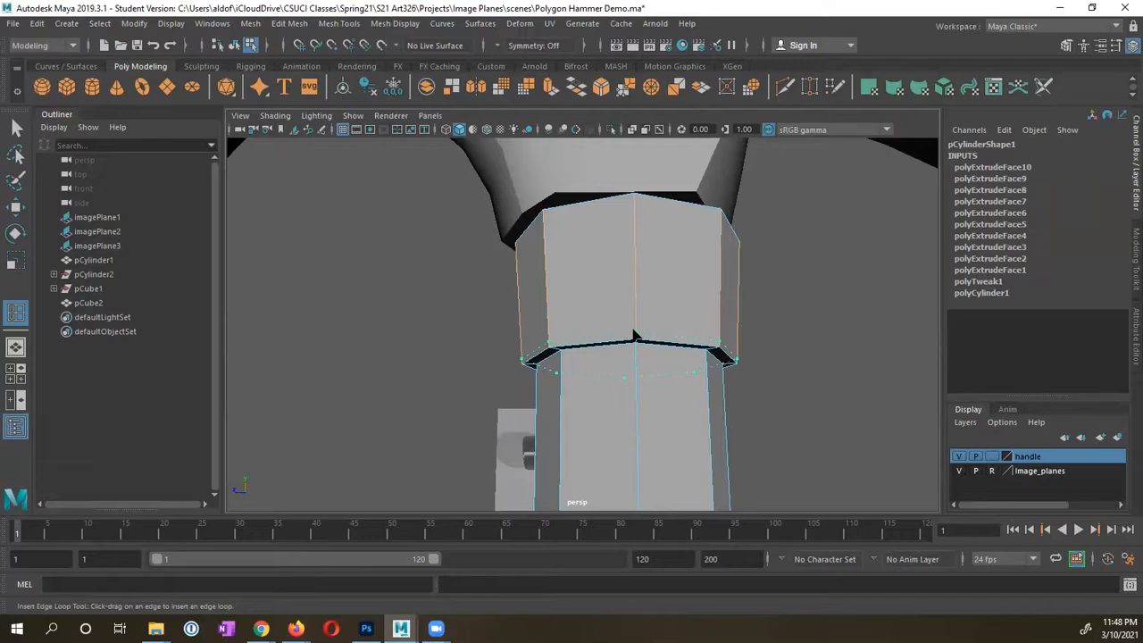
pyautogui.moveTo(633, 335); pyautogui.dragTo(633, 337)
pyautogui.keyDown('alt'); pyautogui.moveTo(605, 378); pyautogui.dragTo(647, 360); pyautogui.keyUp('alt')
# Step: Check the new collar loop by toggling smooth preview on and off while zooming in
pyautogui.press('3')
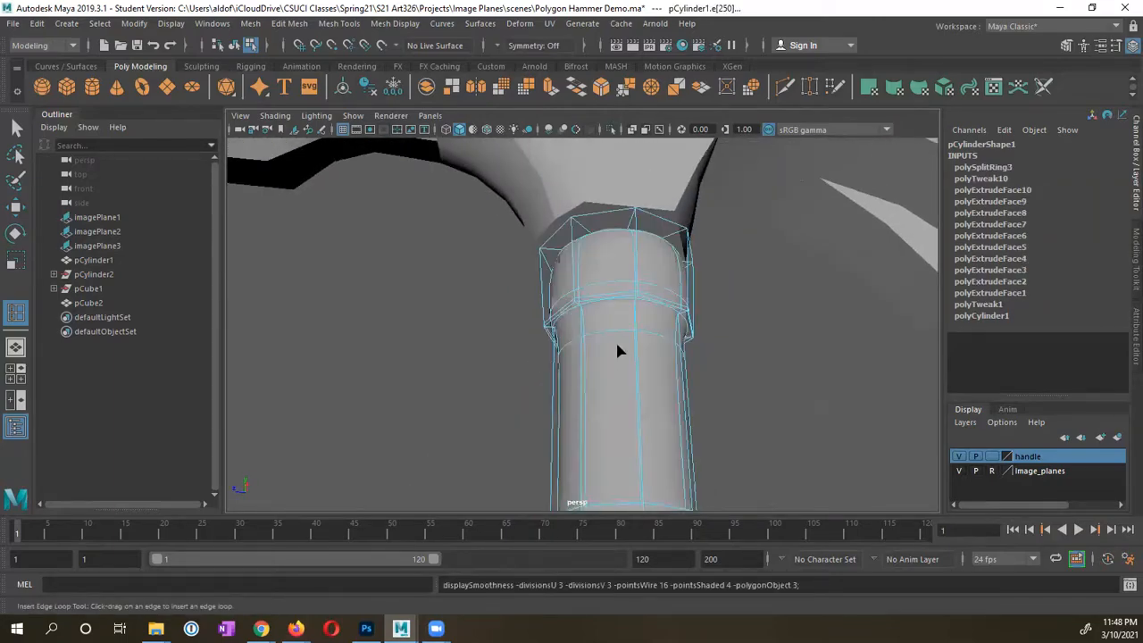
pyautogui.press('1')
pyautogui.moveTo(616, 351); pyautogui.dragTo(683, 216, button='right')
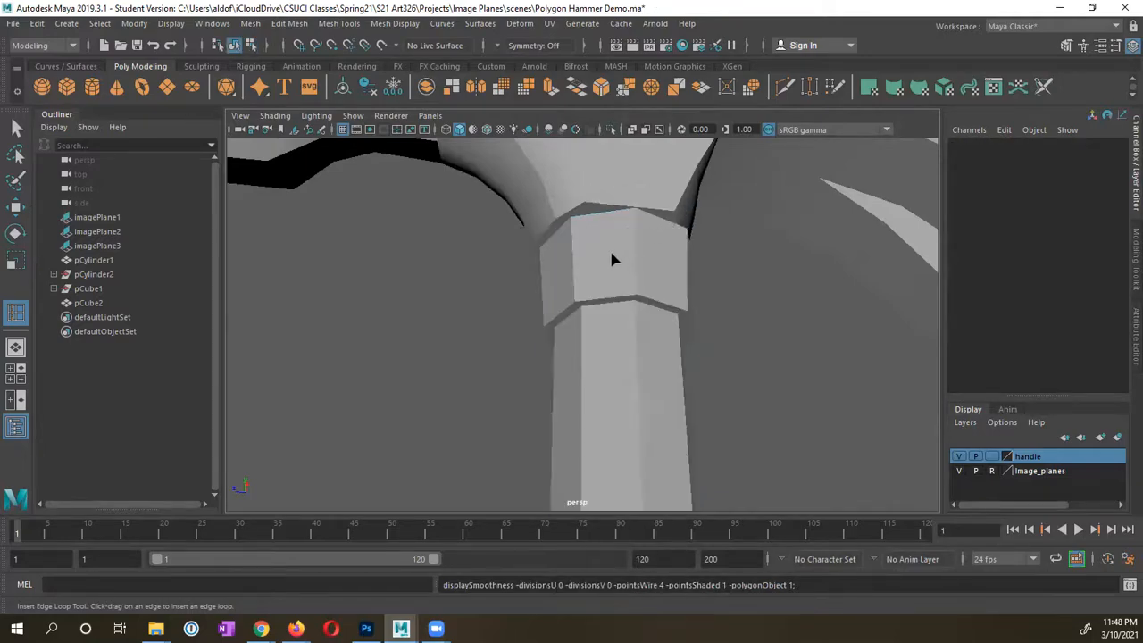
pyautogui.click(616, 321)
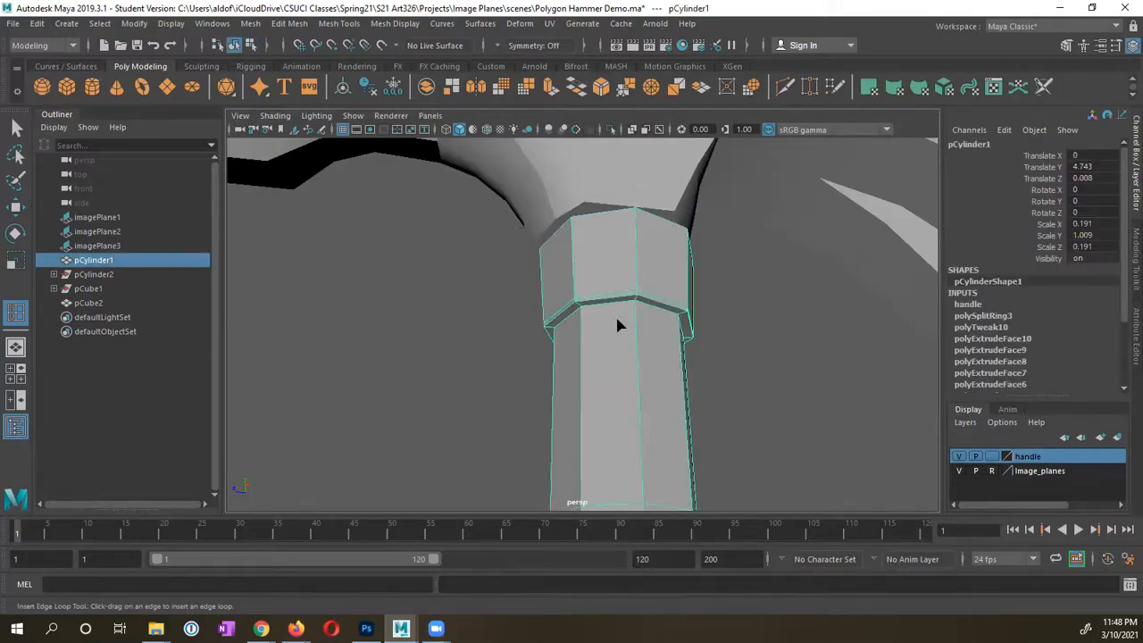
pyautogui.hotkey('ctrl', 'z')
pyautogui.hotkey('ctrl', 'z')
pyautogui.hotkey('ctrl', 'z')
pyautogui.keyDown('alt'); pyautogui.moveTo(615, 325); pyautogui.dragTo(590, 336); pyautogui.keyUp('alt')
pyautogui.keyDown('alt'); pyautogui.moveTo(590, 336); pyautogui.dragTo(633, 369, button='right'); pyautogui.keyUp('alt')
pyautogui.keyDown('alt'); pyautogui.moveTo(634, 370); pyautogui.dragTo(658, 335, button='middle'); pyautogui.keyUp('alt')
pyautogui.keyDown('alt'); pyautogui.moveTo(509, 365); pyautogui.dragTo(629, 339, button='right'); pyautogui.keyUp('alt')
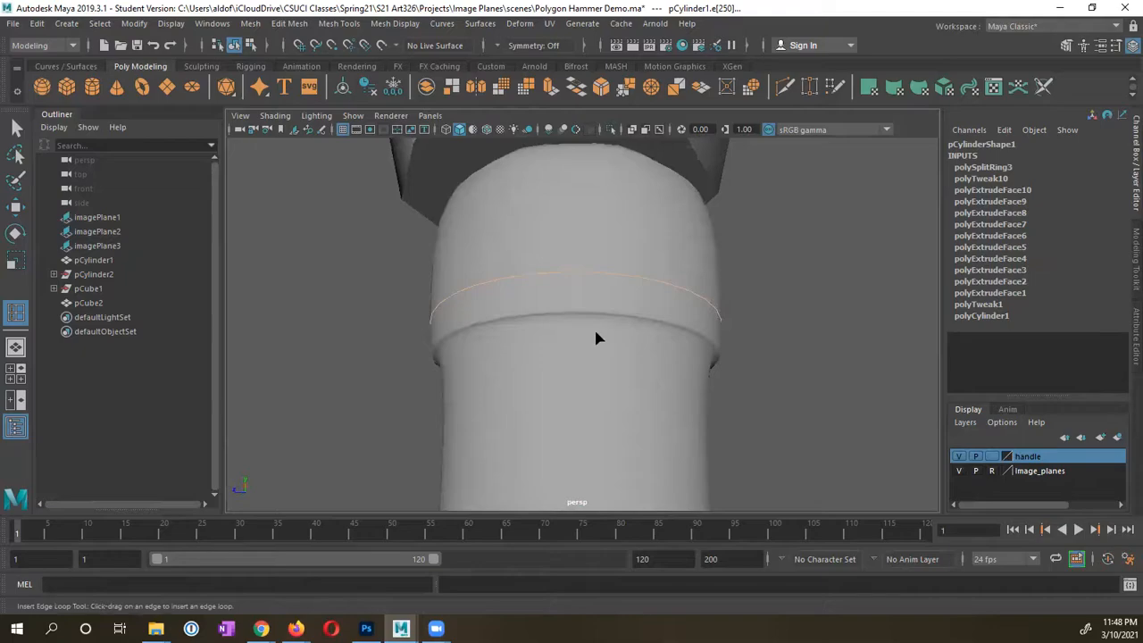
pyautogui.press('1')
pyautogui.moveTo(564, 332)
pyautogui.keyDown('alt'); pyautogui.mouseDown()
pyautogui.moveTo(554, 269)
pyautogui.moveTo(562, 331)
pyautogui.mouseUp(); pyautogui.keyUp('alt')
# Step: Undo a stray vertical loop through the collar and check the handle in smooth preview
pyautogui.click(574, 309)
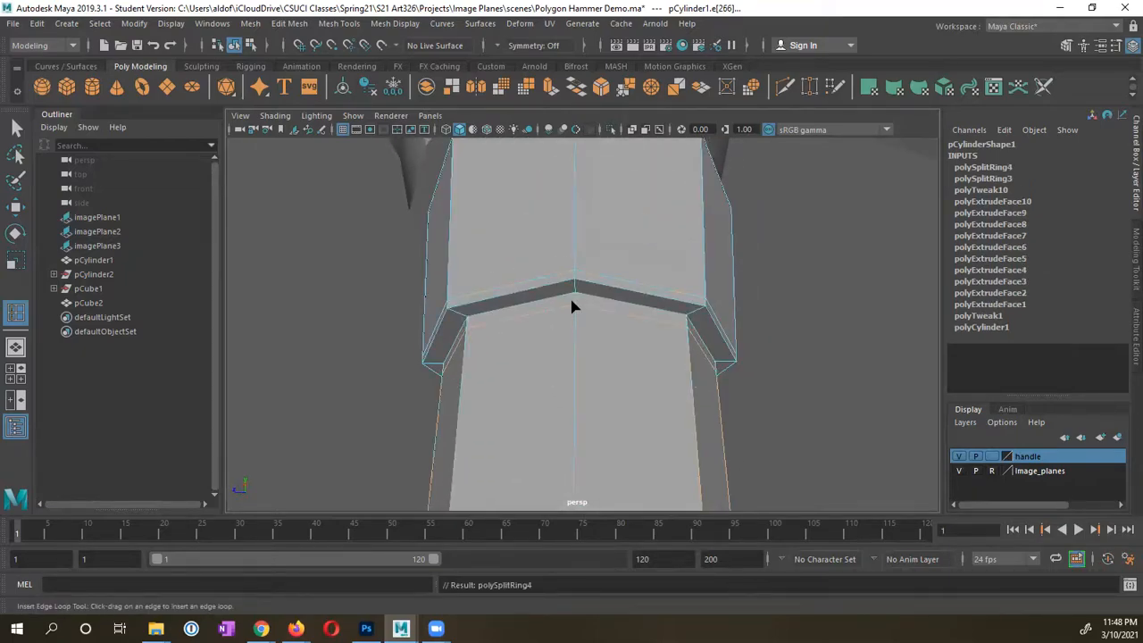
pyautogui.hotkey('ctrl', 'z')
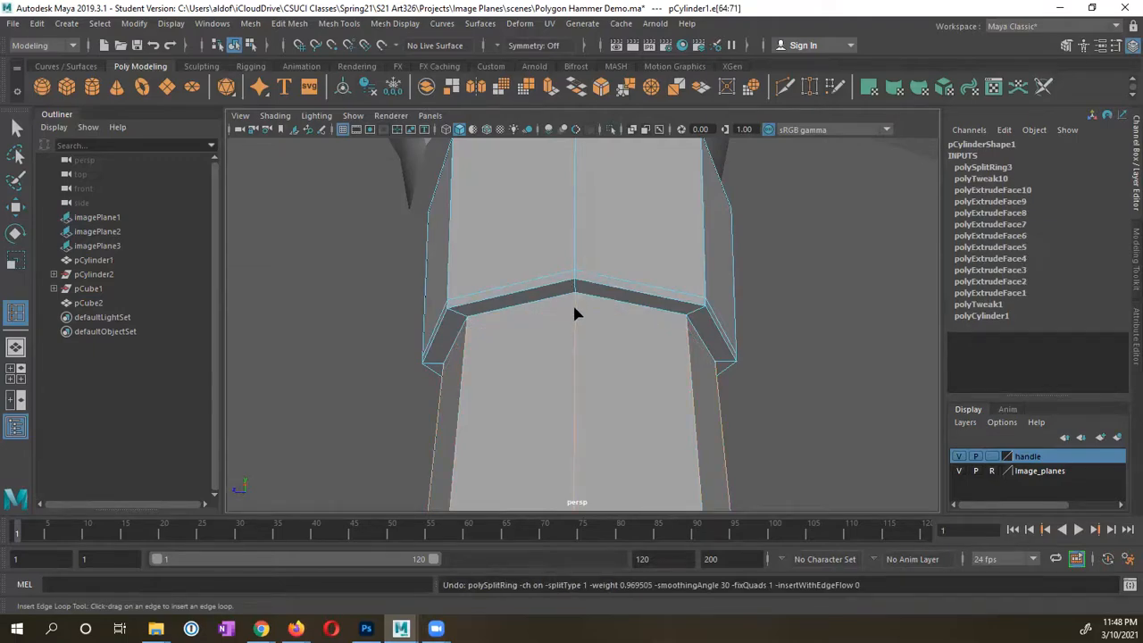
pyautogui.moveTo(574, 312); pyautogui.dragTo(579, 303)
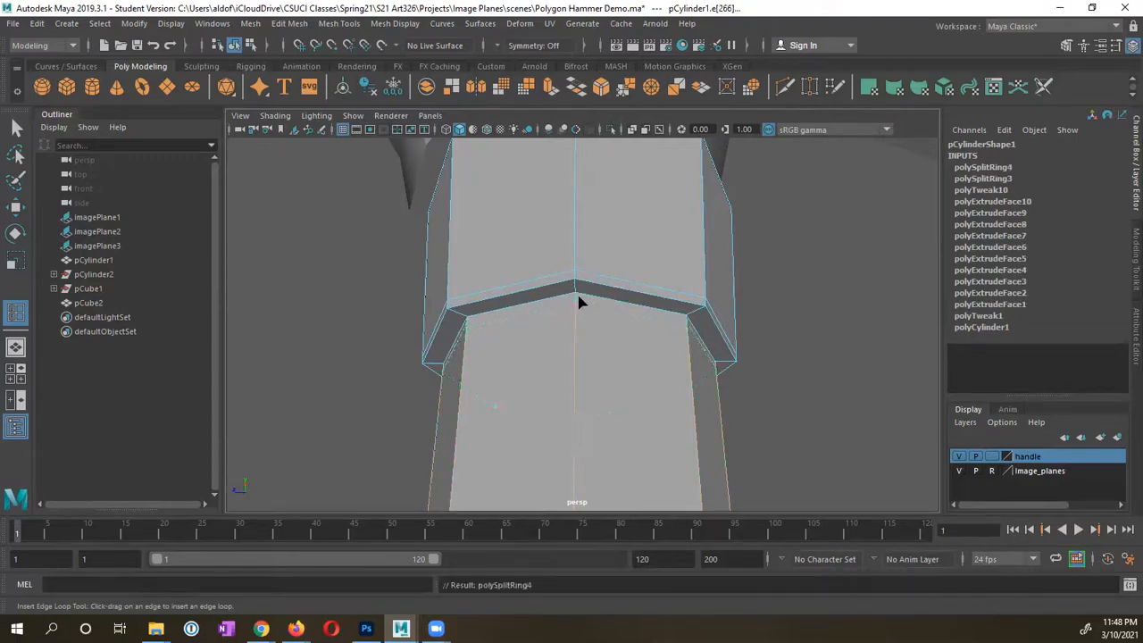
pyautogui.moveTo(577, 235); pyautogui.dragTo(651, 214, button='right')
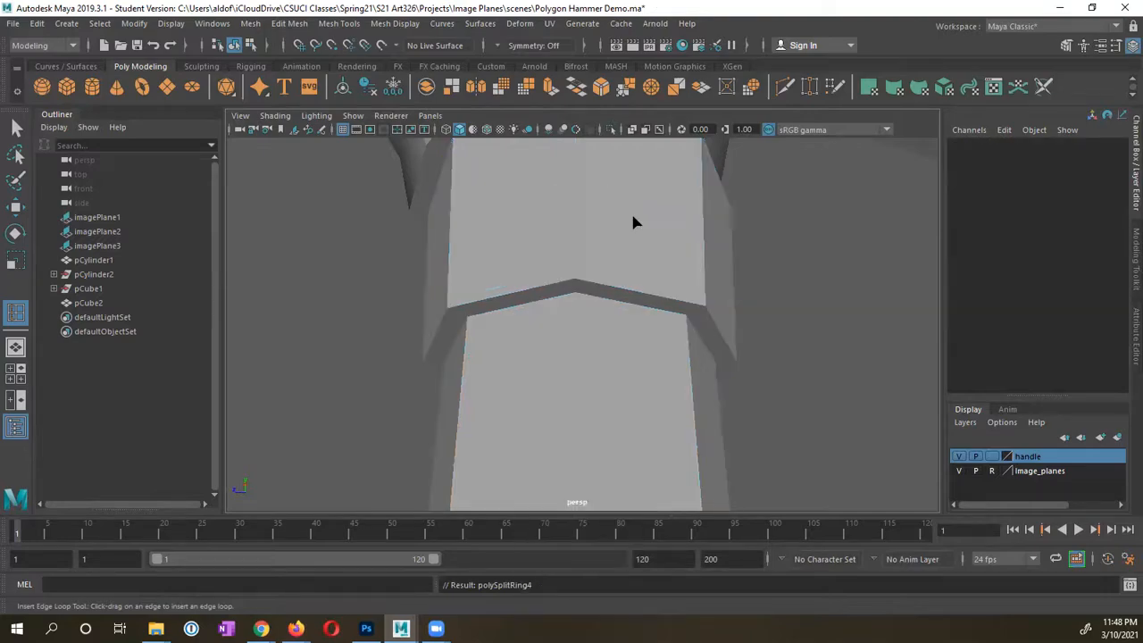
pyautogui.click(605, 324)
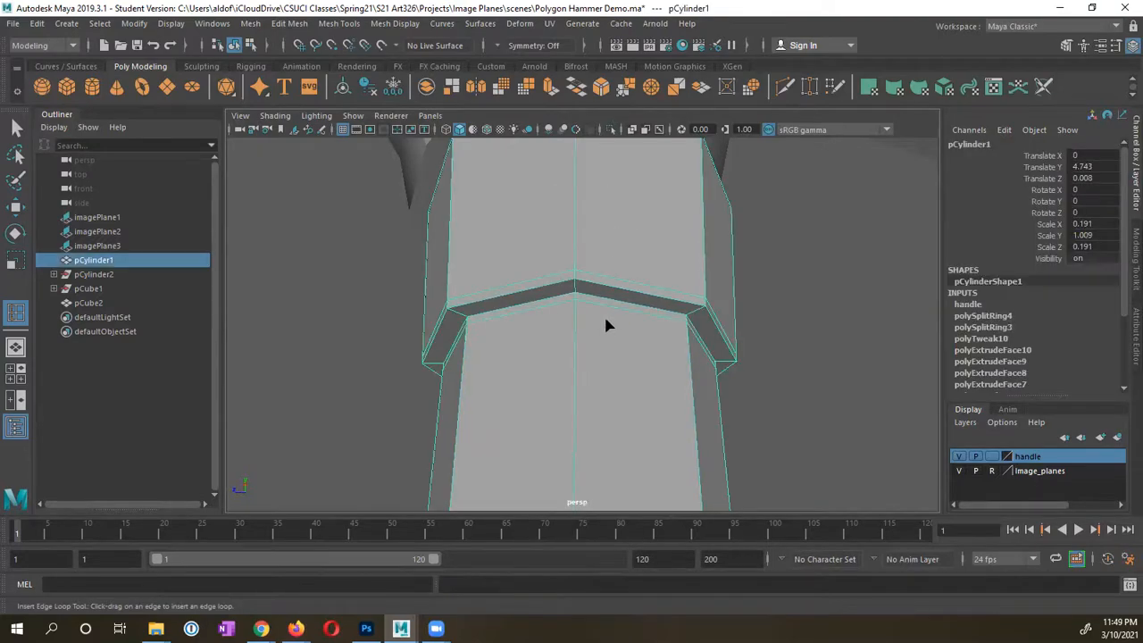
pyautogui.press('3')
pyautogui.moveTo(577, 344)
pyautogui.keyDown('alt'); pyautogui.mouseDown()
pyautogui.moveTo(554, 362)
pyautogui.moveTo(561, 352)
pyautogui.mouseUp(); pyautogui.keyUp('alt')
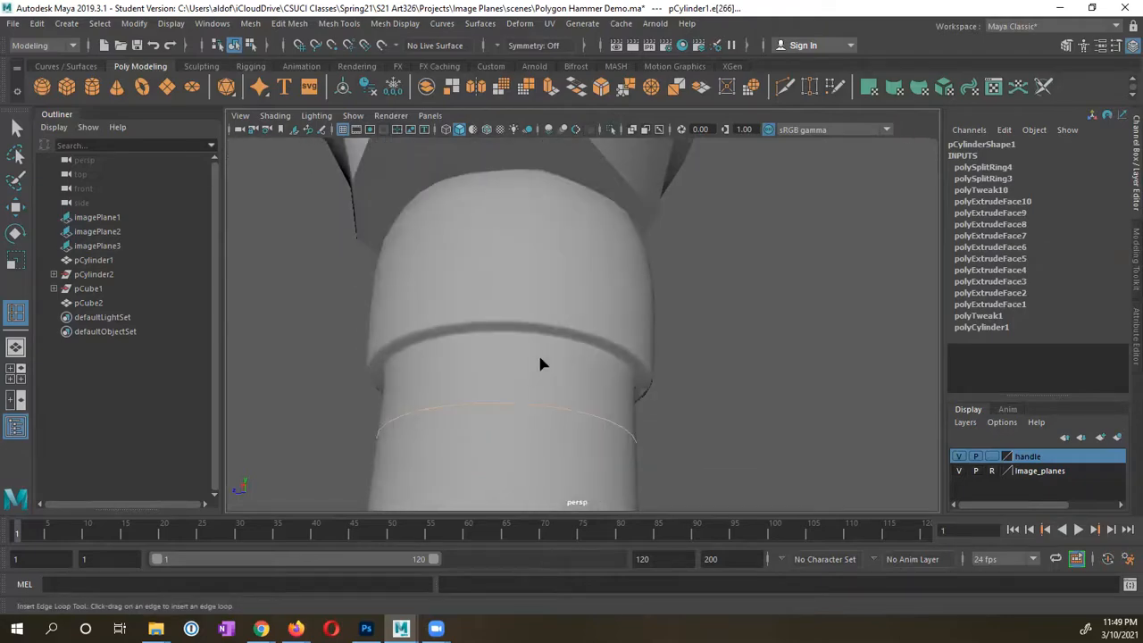
pyautogui.press('1')
pyautogui.moveTo(538, 364); pyautogui.dragTo(612, 214, button='right')
# Step: Zoom in on the handle's bevel groove and insert two edge loops along it
pyautogui.click(525, 339)
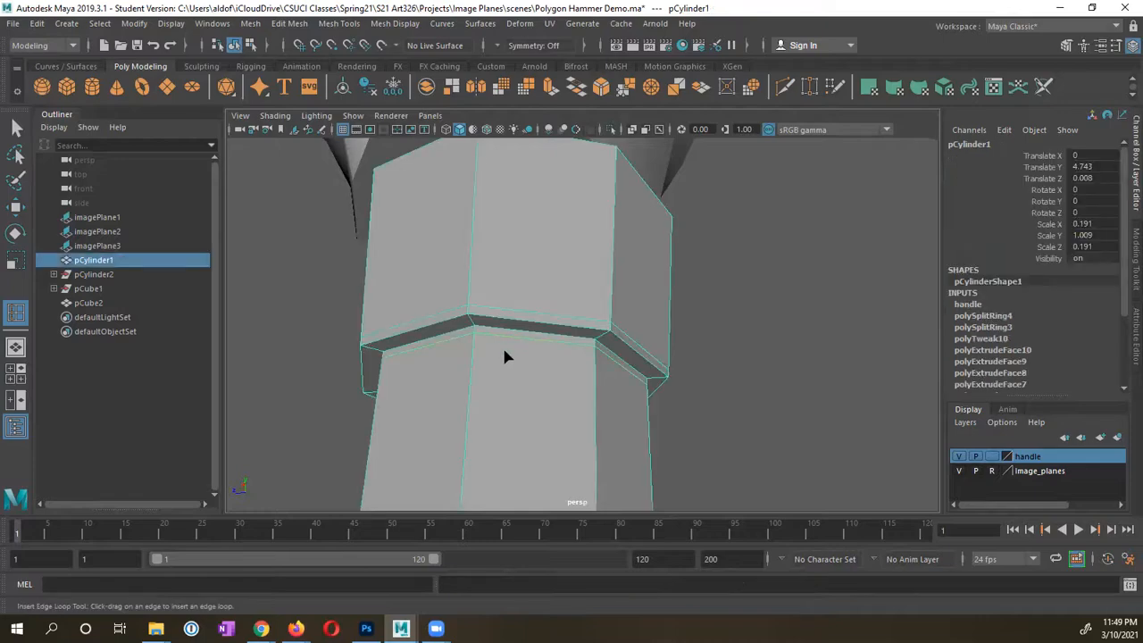
pyautogui.keyDown('alt'); pyautogui.moveTo(503, 346); pyautogui.dragTo(511, 320); pyautogui.keyUp('alt')
pyautogui.keyDown('alt'); pyautogui.moveTo(511, 320); pyautogui.dragTo(492, 413, button='middle'); pyautogui.keyUp('alt')
pyautogui.keyDown('alt'); pyautogui.moveTo(492, 414); pyautogui.dragTo(473, 382, button='right'); pyautogui.keyUp('alt')
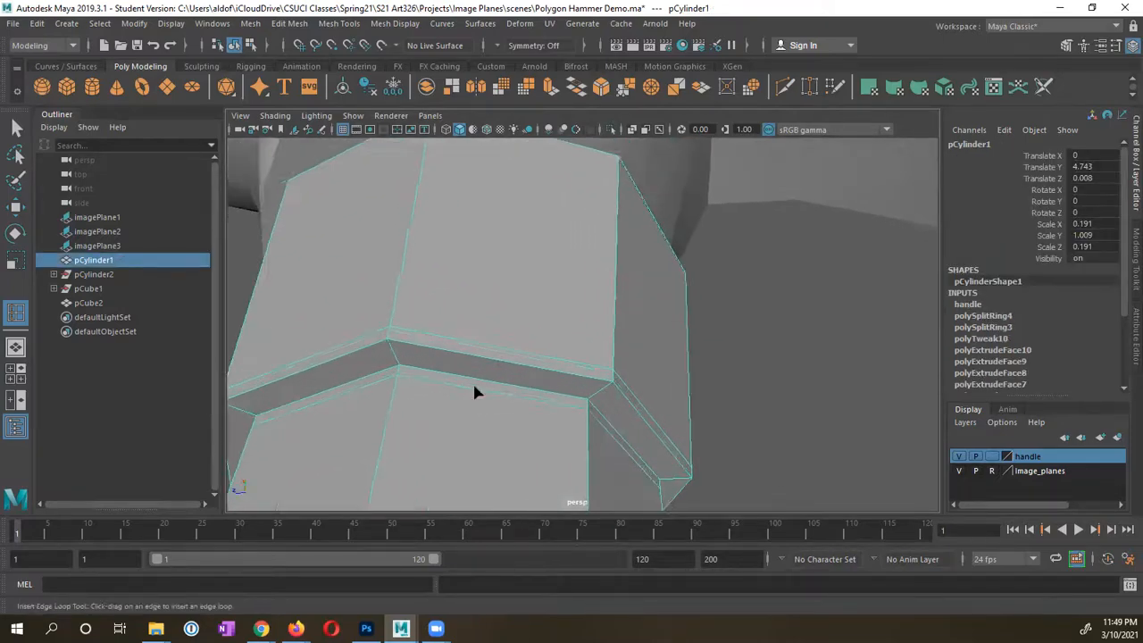
pyautogui.keyDown('alt'); pyautogui.moveTo(473, 384); pyautogui.dragTo(496, 377, button='middle'); pyautogui.keyUp('alt')
pyautogui.moveTo(458, 313); pyautogui.dragTo(457, 312)
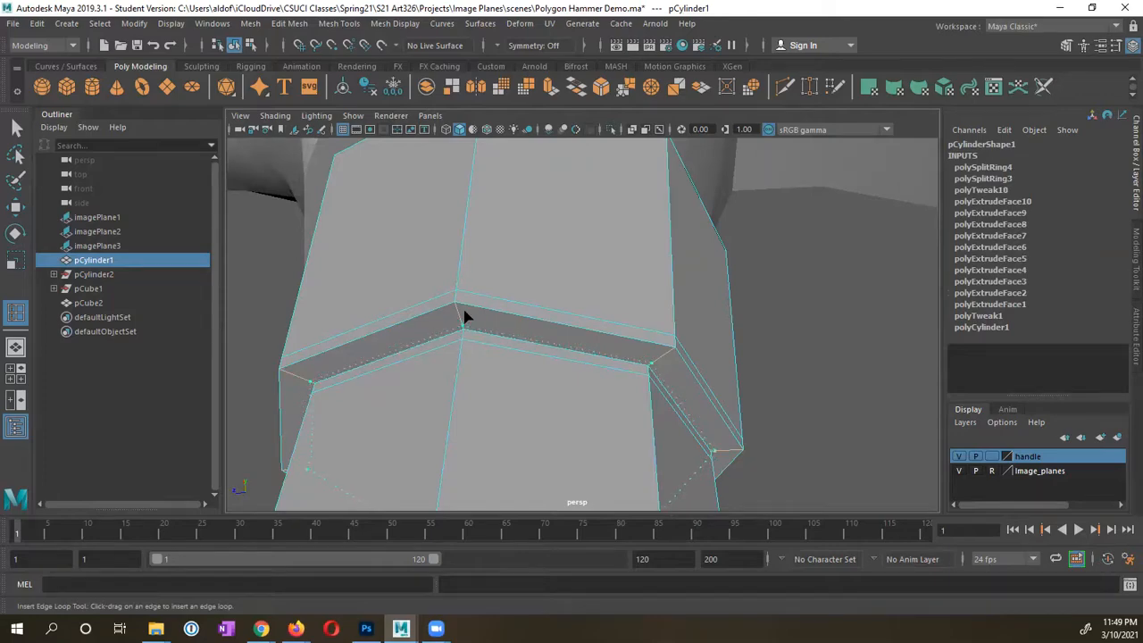
pyautogui.click(463, 313)
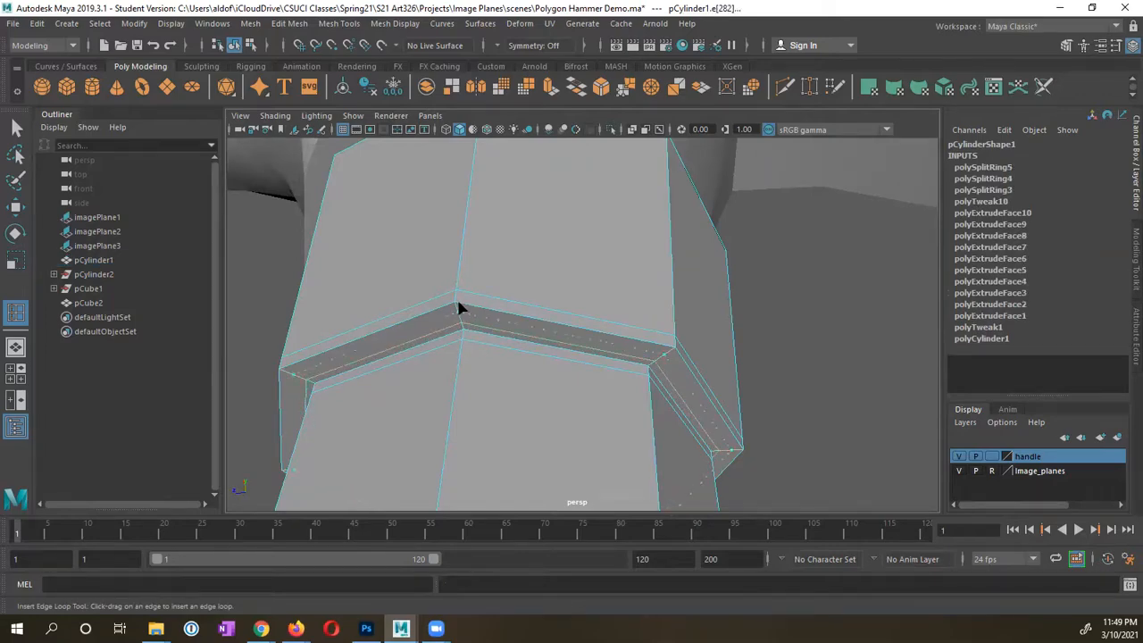
pyautogui.click(458, 304)
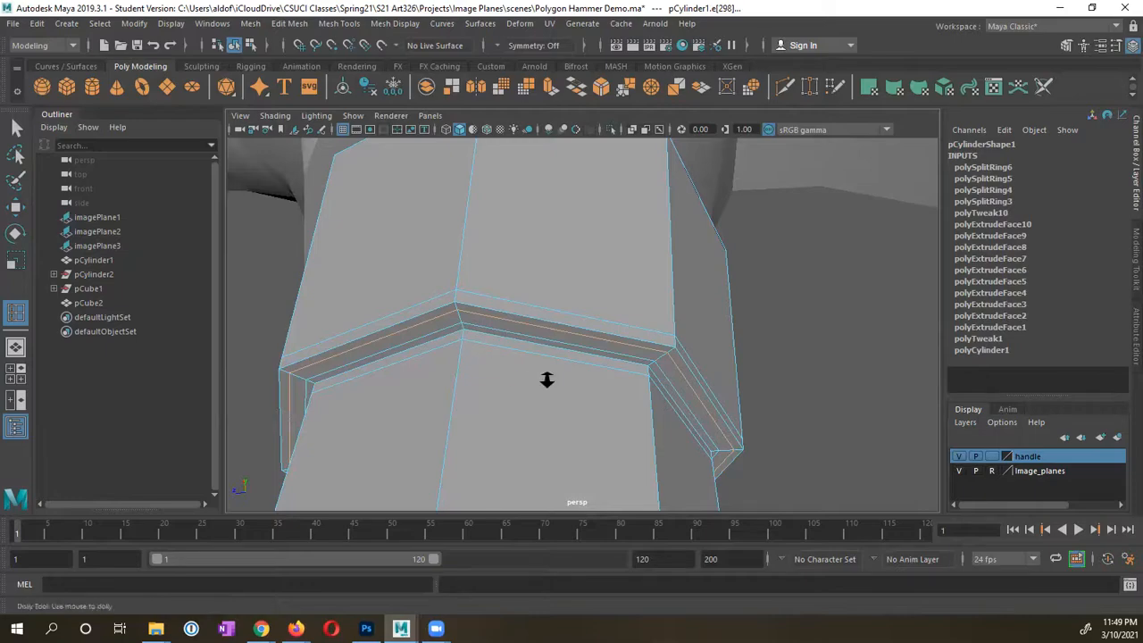
# Step: Preview the two new loops smoothed, then undo the selection change and return to Select
pyautogui.keyDown('alt'); pyautogui.moveTo(544, 378); pyautogui.dragTo(449, 376, button='right'); pyautogui.keyUp('alt')
pyautogui.keyDown('alt'); pyautogui.moveTo(450, 376); pyautogui.dragTo(501, 396); pyautogui.keyUp('alt')
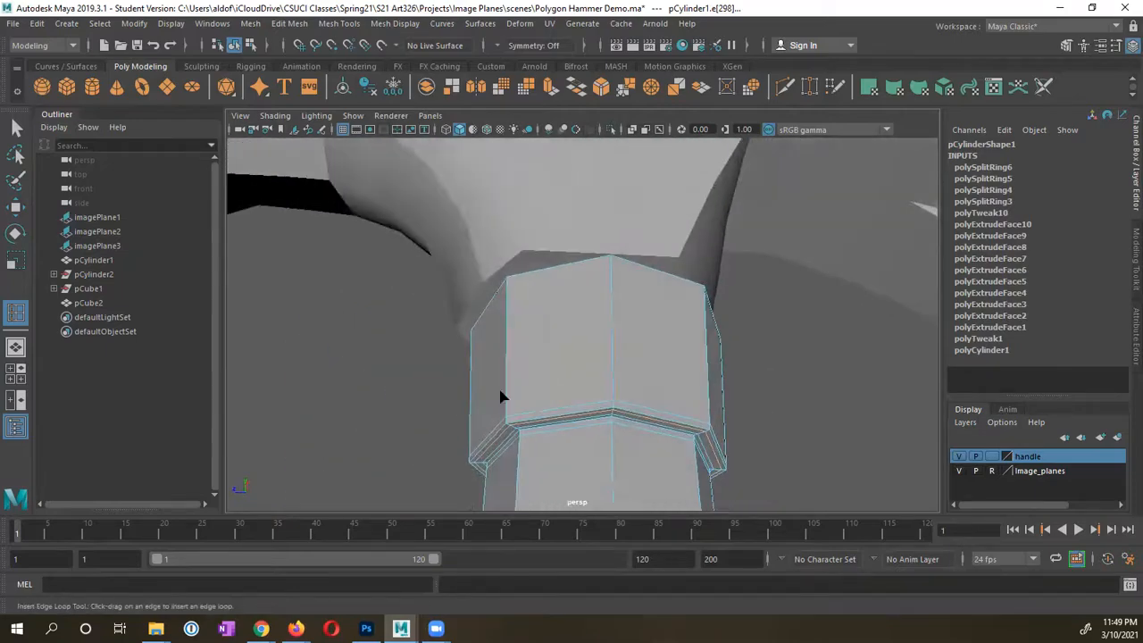
pyautogui.keyDown('alt'); pyautogui.moveTo(603, 428); pyautogui.dragTo(608, 409); pyautogui.keyUp('alt')
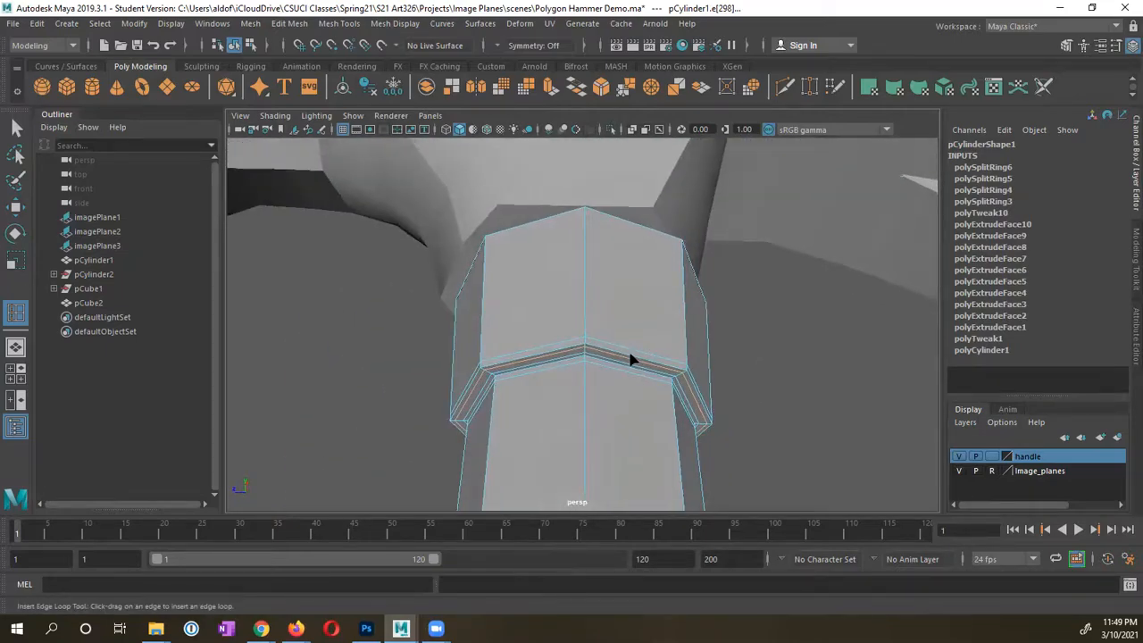
pyautogui.moveTo(575, 383); pyautogui.dragTo(646, 214, button='right')
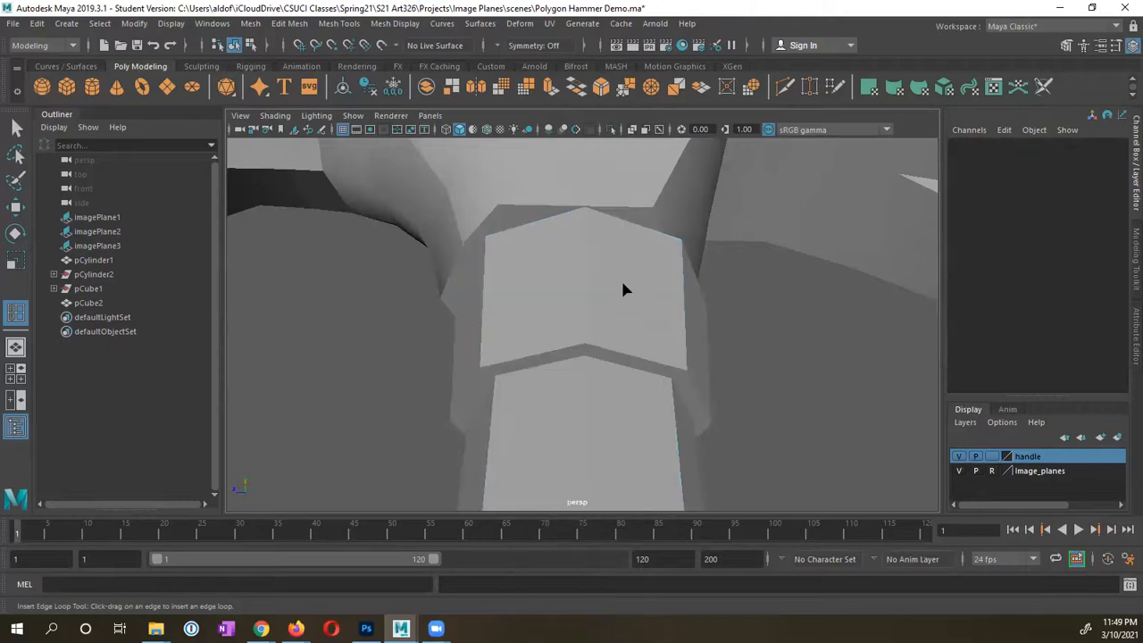
pyautogui.click(597, 375)
pyautogui.press('3')
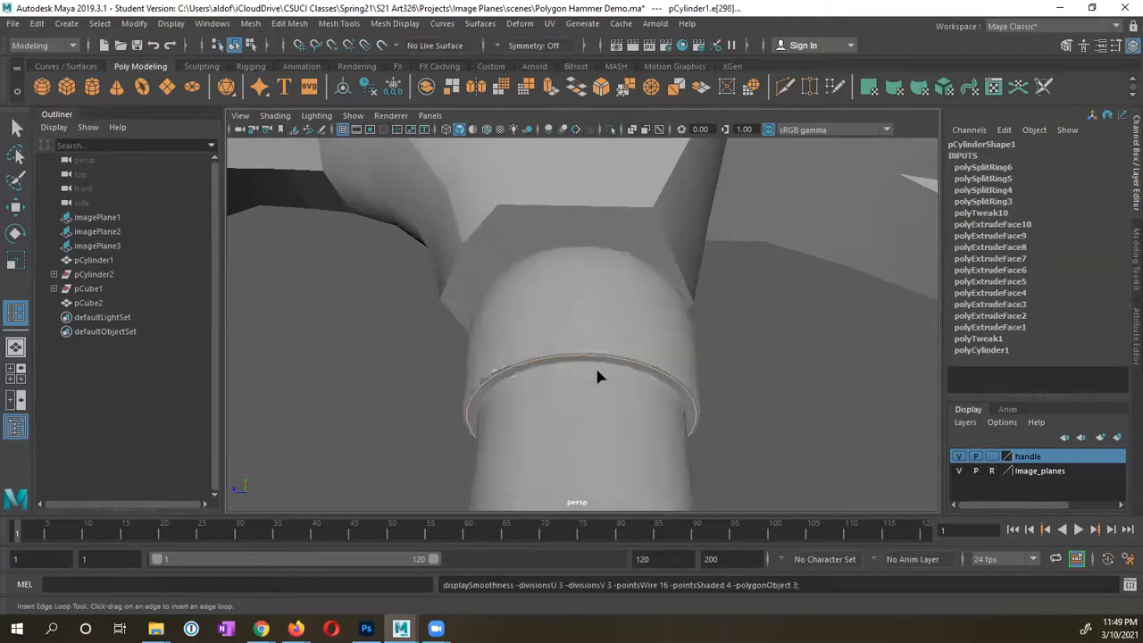
pyautogui.keyDown('alt'); pyautogui.moveTo(631, 396); pyautogui.dragTo(649, 217, button='right'); pyautogui.keyUp('alt')
pyautogui.press('1')
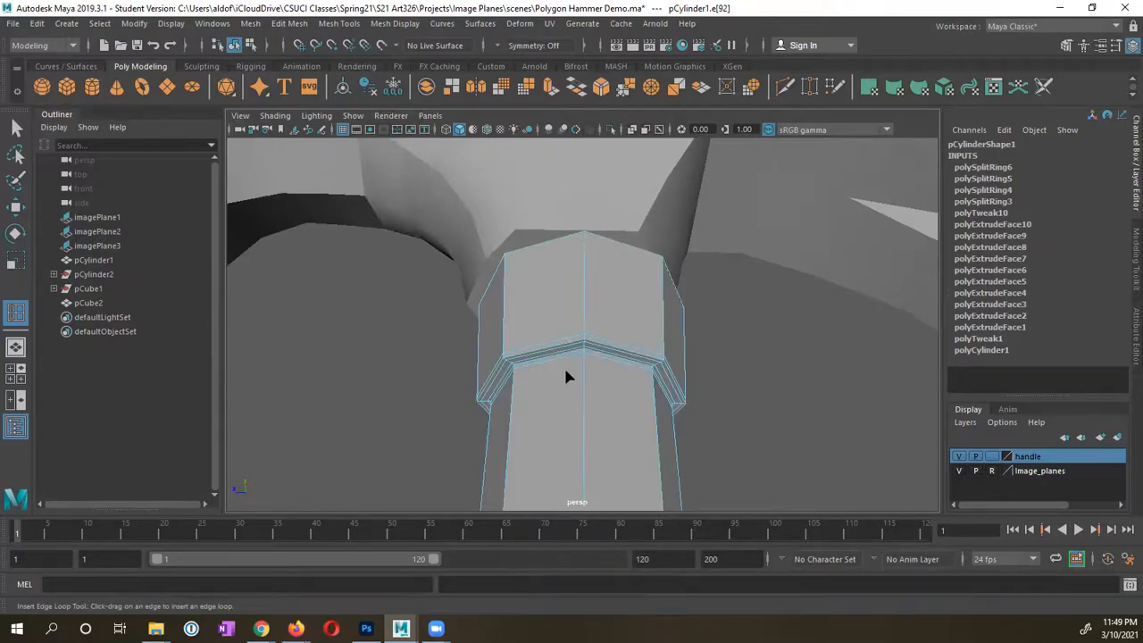
pyautogui.hotkey('ctrl', 'z')
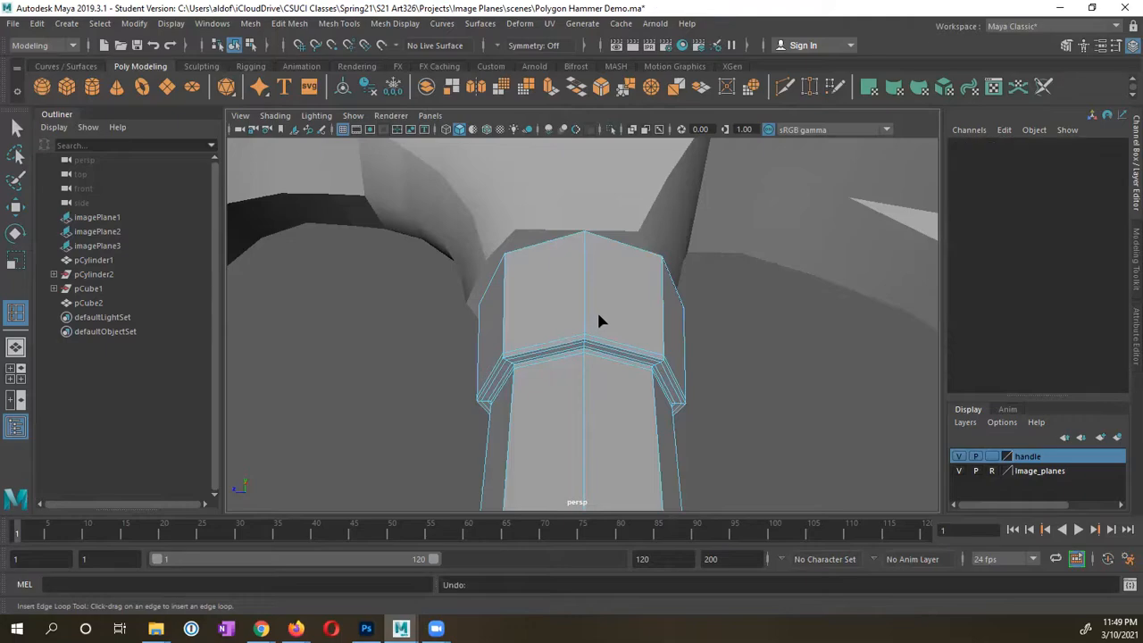
pyautogui.press('q')
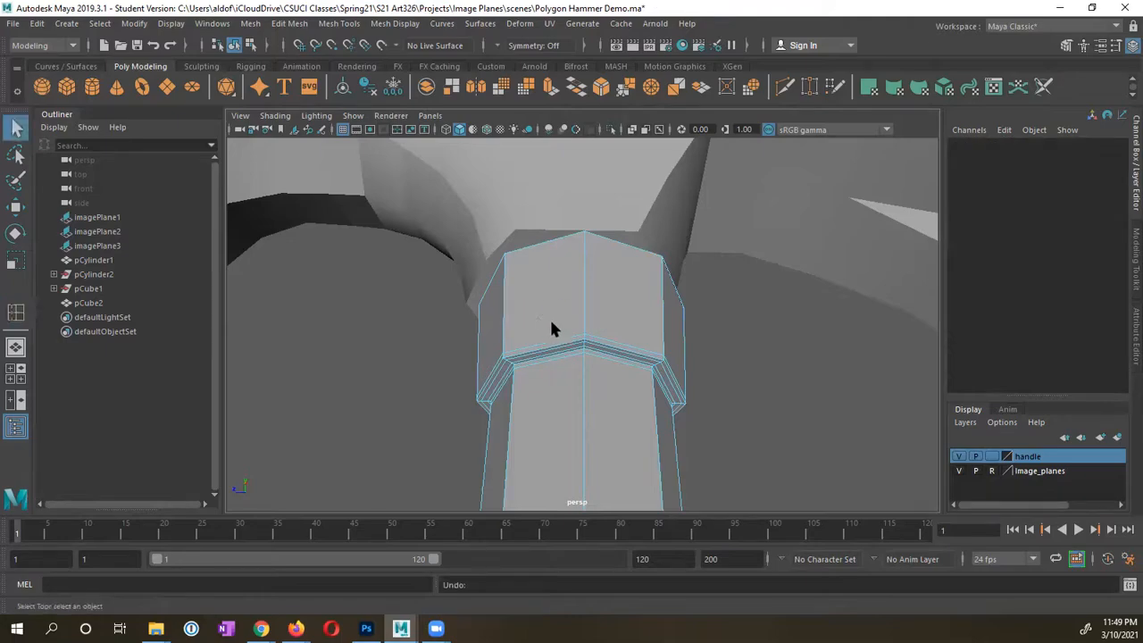
# Step: Inspect the smoothed handle ring and head join, then return to low-poly display
pyautogui.click(551, 317)
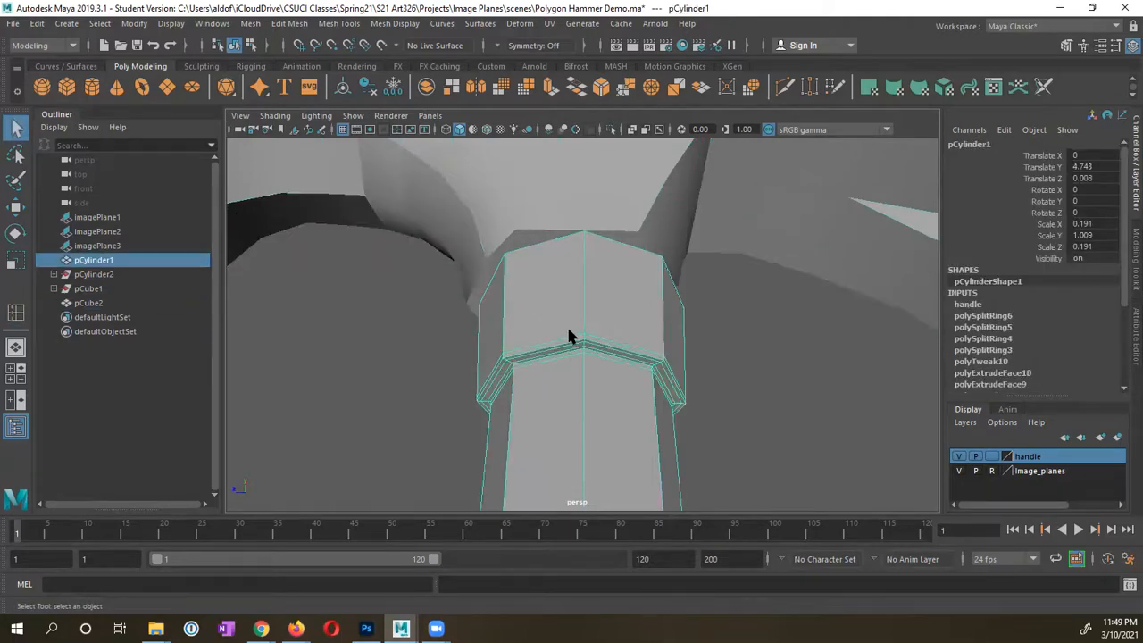
pyautogui.press('3')
pyautogui.keyDown('alt'); pyautogui.moveTo(688, 380); pyautogui.dragTo(546, 372); pyautogui.keyUp('alt')
pyautogui.keyDown('alt'); pyautogui.moveTo(604, 444); pyautogui.dragTo(589, 355, button='middle'); pyautogui.keyUp('alt')
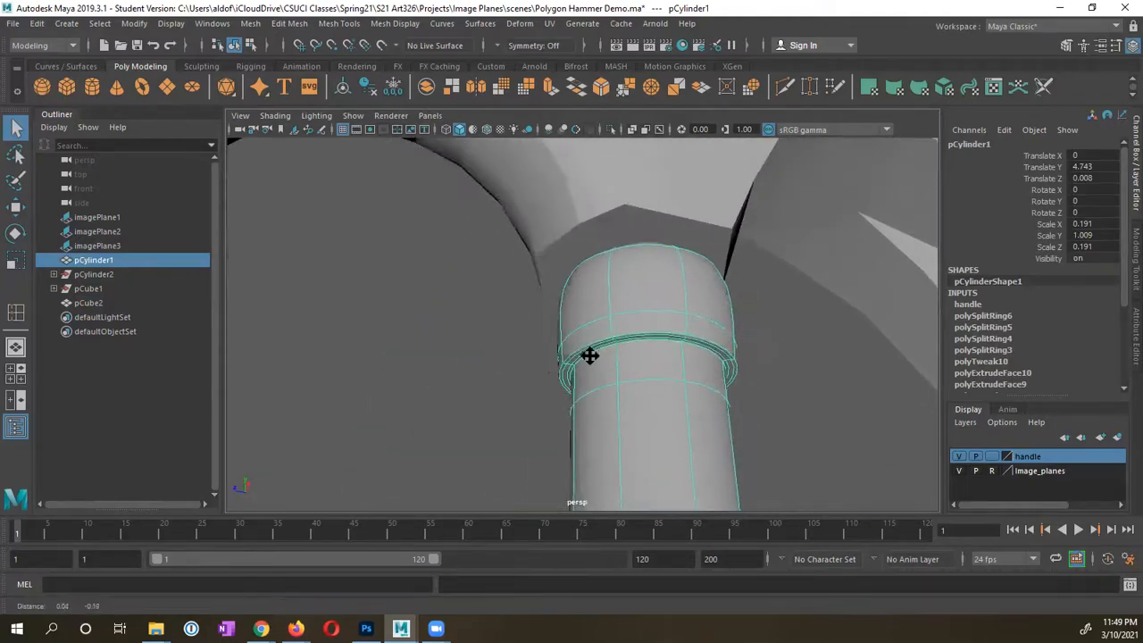
pyautogui.keyDown('alt'); pyautogui.moveTo(591, 353); pyautogui.dragTo(661, 348, button='right'); pyautogui.keyUp('alt')
pyautogui.keyDown('alt'); pyautogui.moveTo(661, 358); pyautogui.dragTo(652, 388); pyautogui.keyUp('alt')
pyautogui.keyDown('alt'); pyautogui.moveTo(652, 387); pyautogui.dragTo(555, 384, button='right'); pyautogui.keyUp('alt')
pyautogui.keyDown('alt'); pyautogui.moveTo(556, 384); pyautogui.dragTo(571, 386); pyautogui.keyUp('alt')
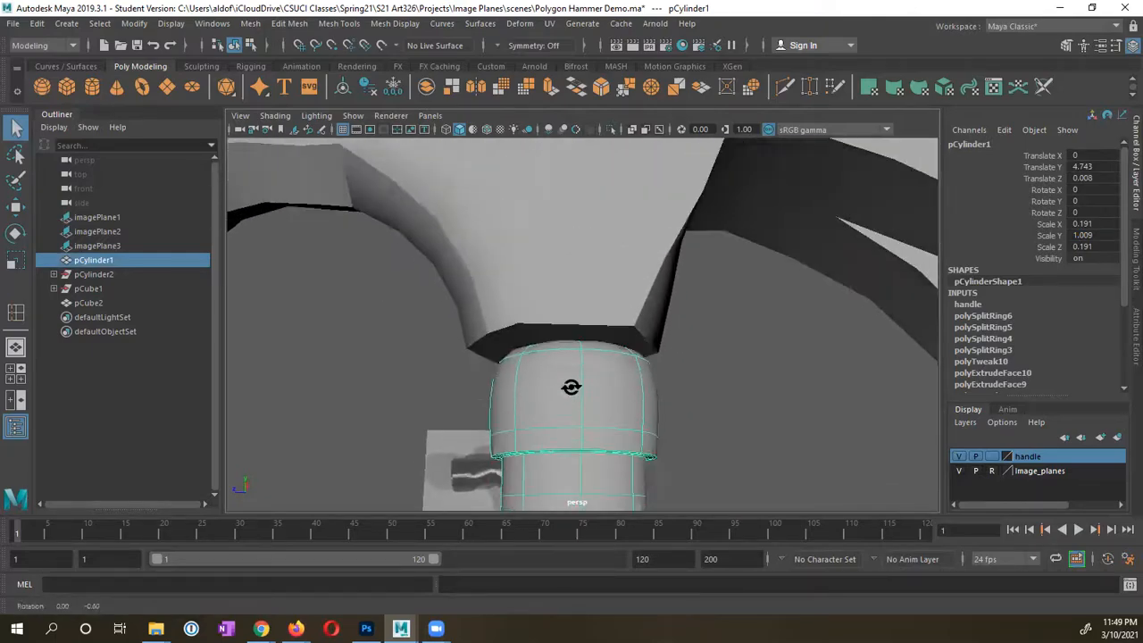
pyautogui.moveTo(569, 234); pyautogui.dragTo(627, 216, button='right')
pyautogui.press('1')
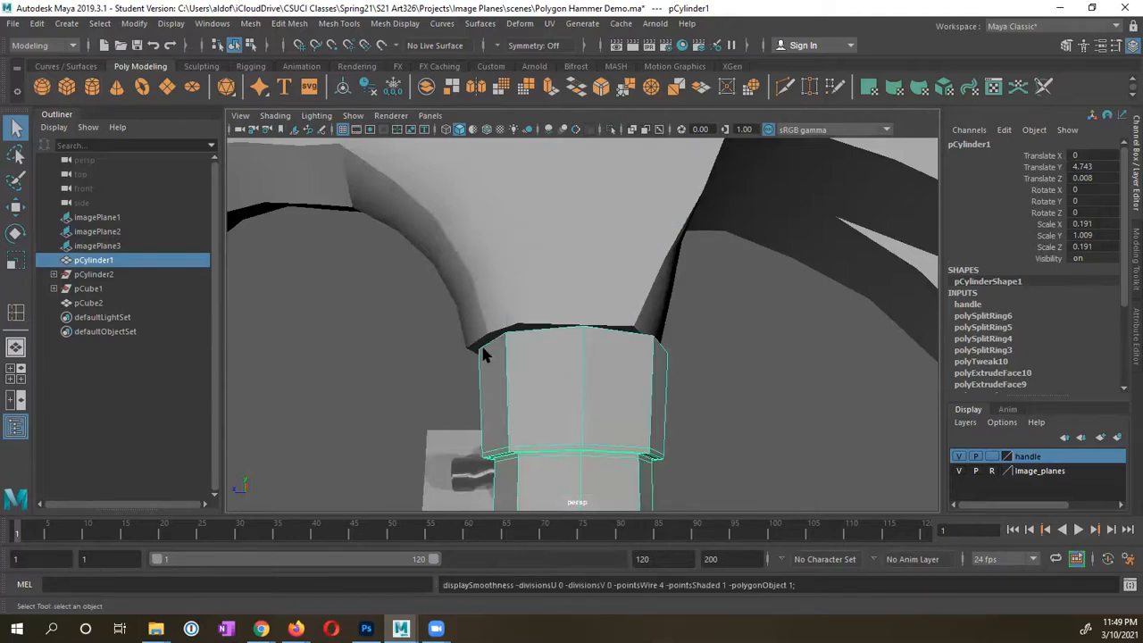
# Step: Insert edge loop polySplitRing7 close to the handle's top edge and orbit to inspect it
pyautogui.click(15, 311)
pyautogui.click(508, 353)
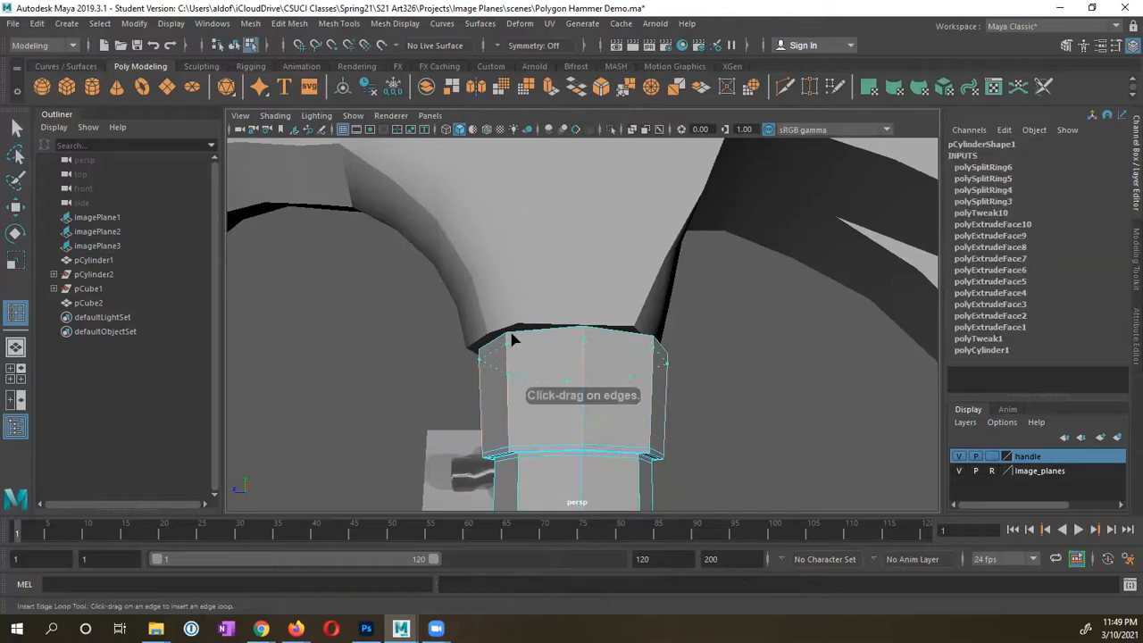
pyautogui.click(515, 335)
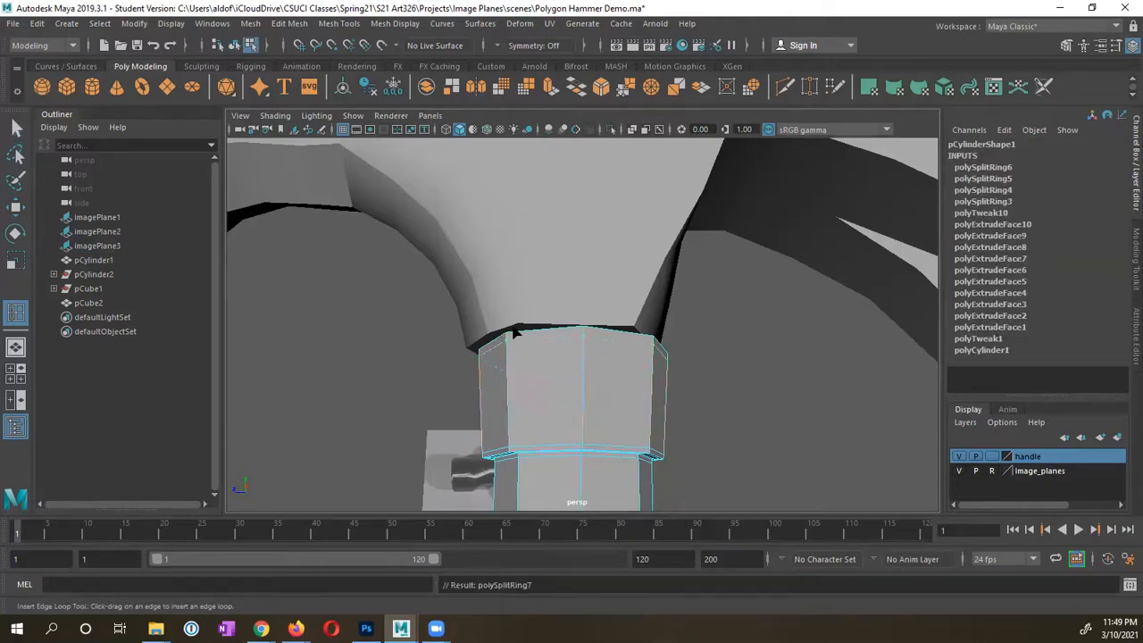
pyautogui.moveTo(551, 346); pyautogui.dragTo(624, 216, button='right')
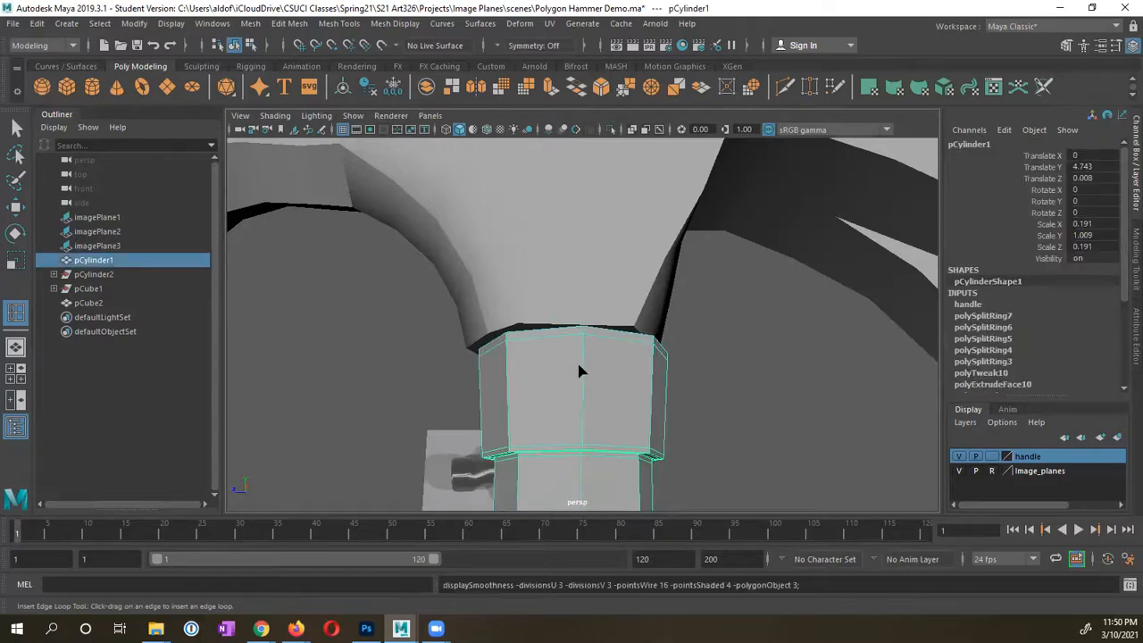
pyautogui.hotkey('ctrl', 'z')
pyautogui.keyDown('alt'); pyautogui.moveTo(580, 372); pyautogui.dragTo(639, 400); pyautogui.keyUp('alt')
# Step: Hide the head pCube2 with Ctrl+H and select the handle pCylinder1 for component editing
pyautogui.click(619, 387)
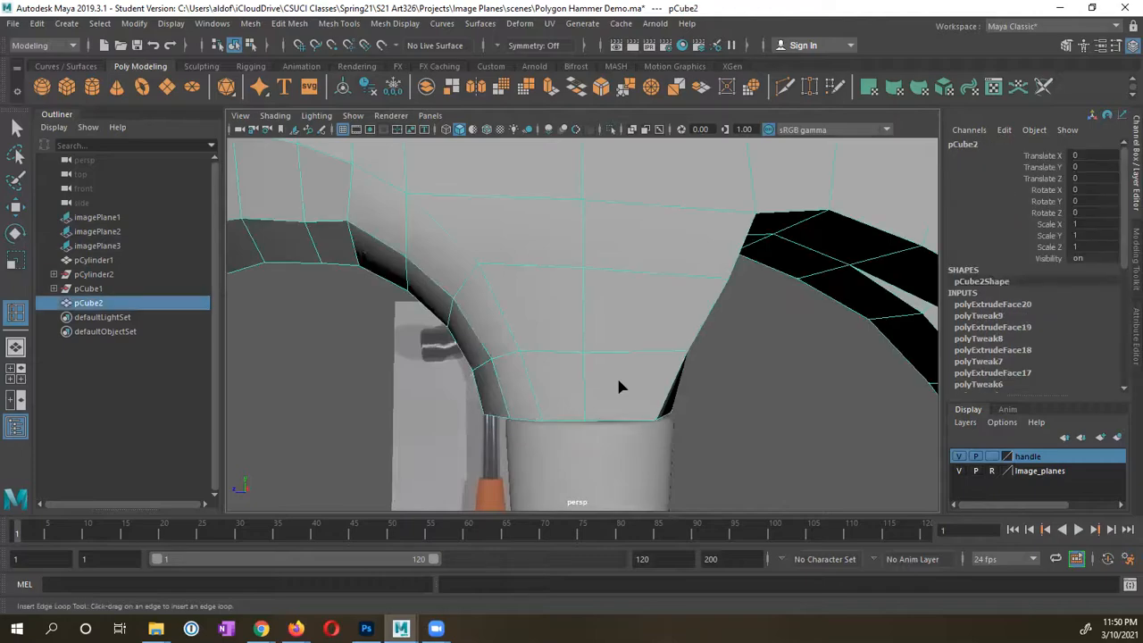
pyautogui.hotkey('ctrl', 'h')
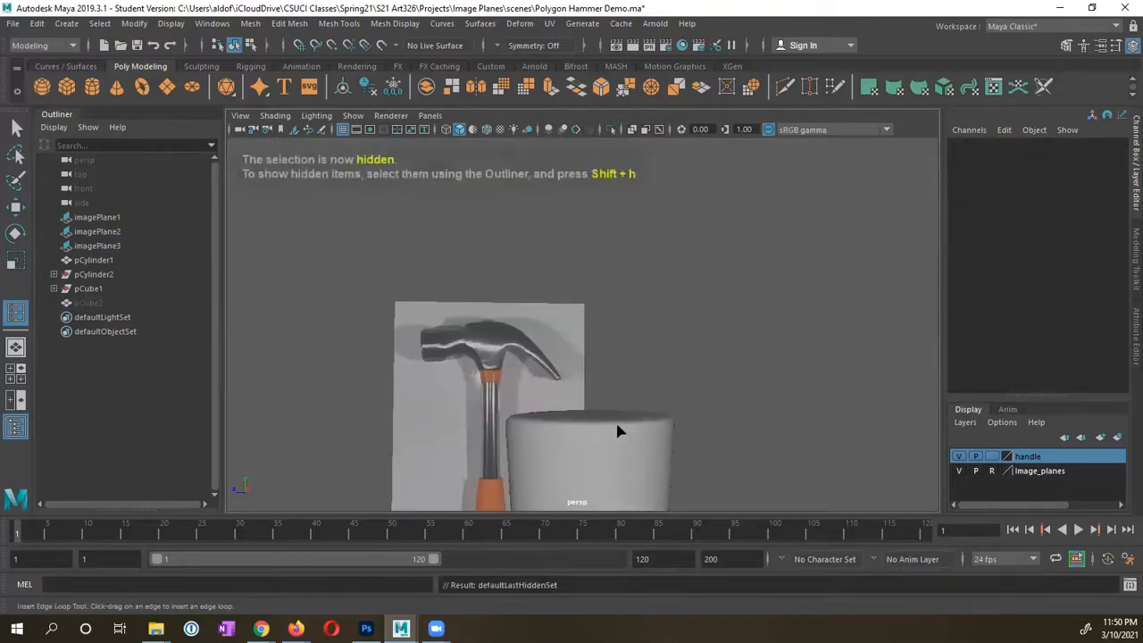
pyautogui.keyDown('alt'); pyautogui.moveTo(618, 430); pyautogui.dragTo(504, 379); pyautogui.keyUp('alt')
pyautogui.click(505, 380)
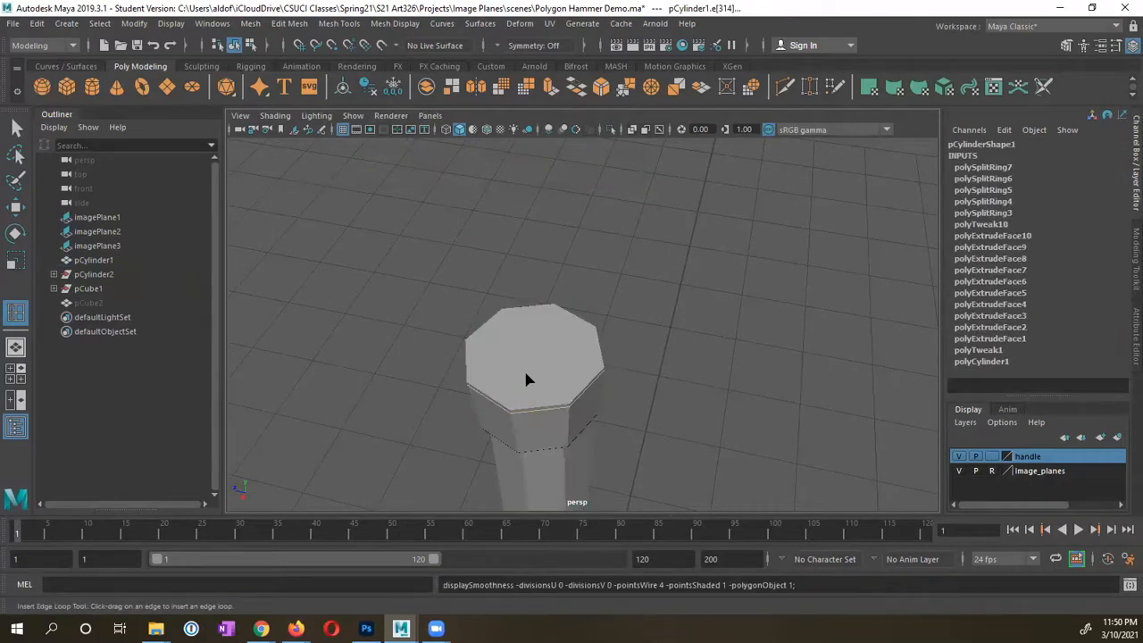
pyautogui.moveTo(526, 379); pyautogui.dragTo(524, 195, button='right')
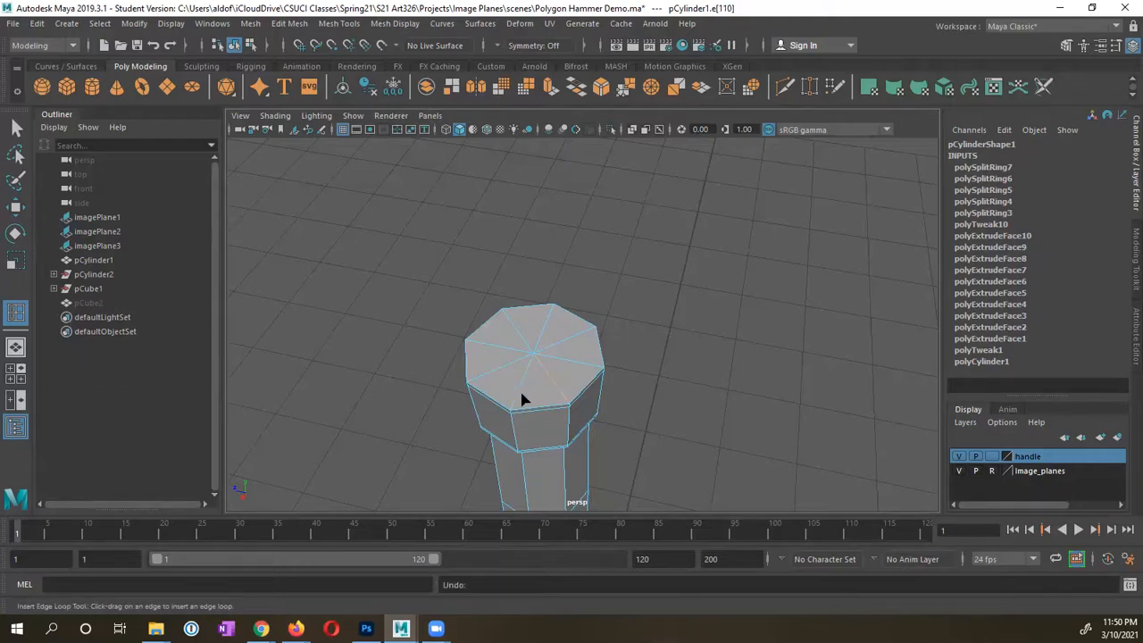
# Step: Undo recent changes, restoring the head and removing the last edge loop near the top
pyautogui.press('F10')
pyautogui.hotkey('ctrl', 'z')
pyautogui.hotkey('ctrl', 'z')
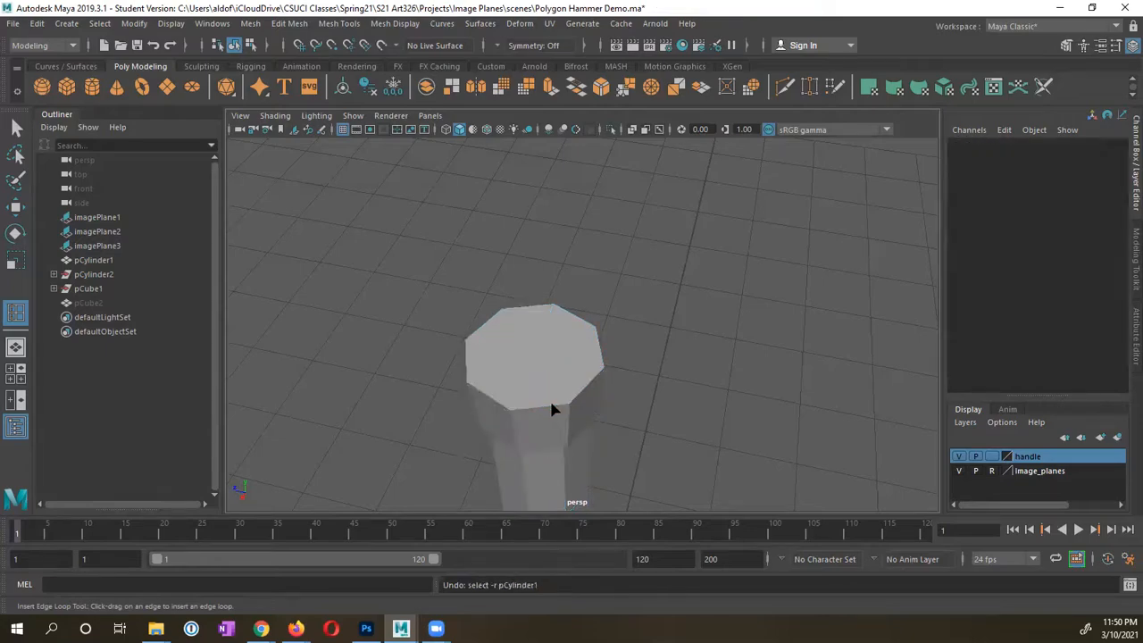
pyautogui.hotkey('ctrl', 'z')
pyautogui.hotkey('ctrl', 'z')
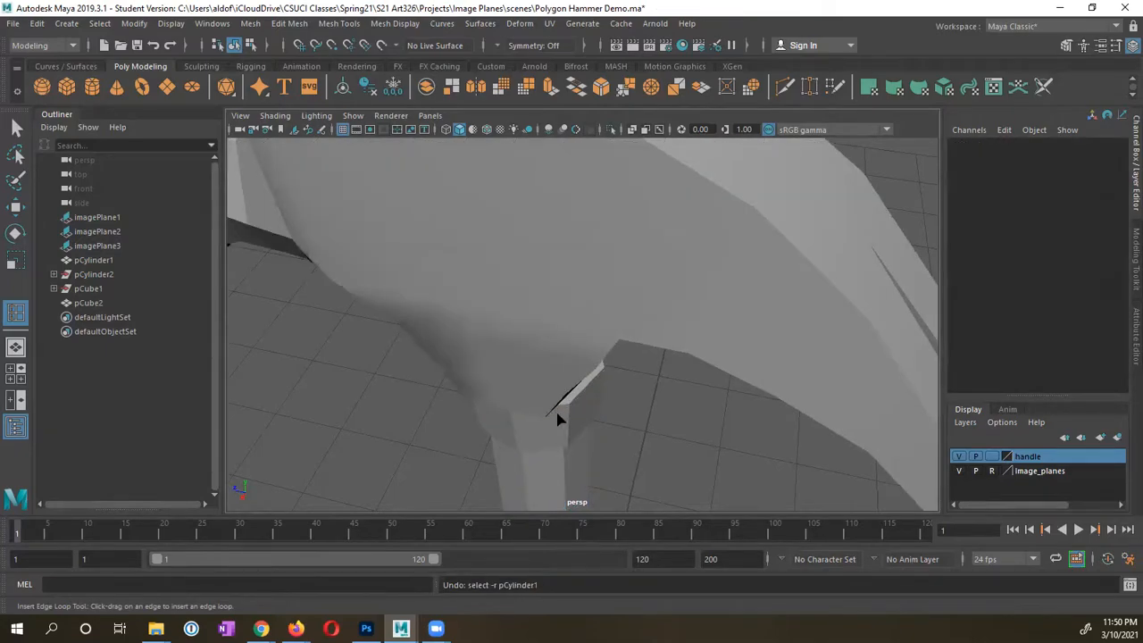
pyautogui.keyDown('alt'); pyautogui.moveTo(520, 443); pyautogui.dragTo(587, 360); pyautogui.keyUp('alt')
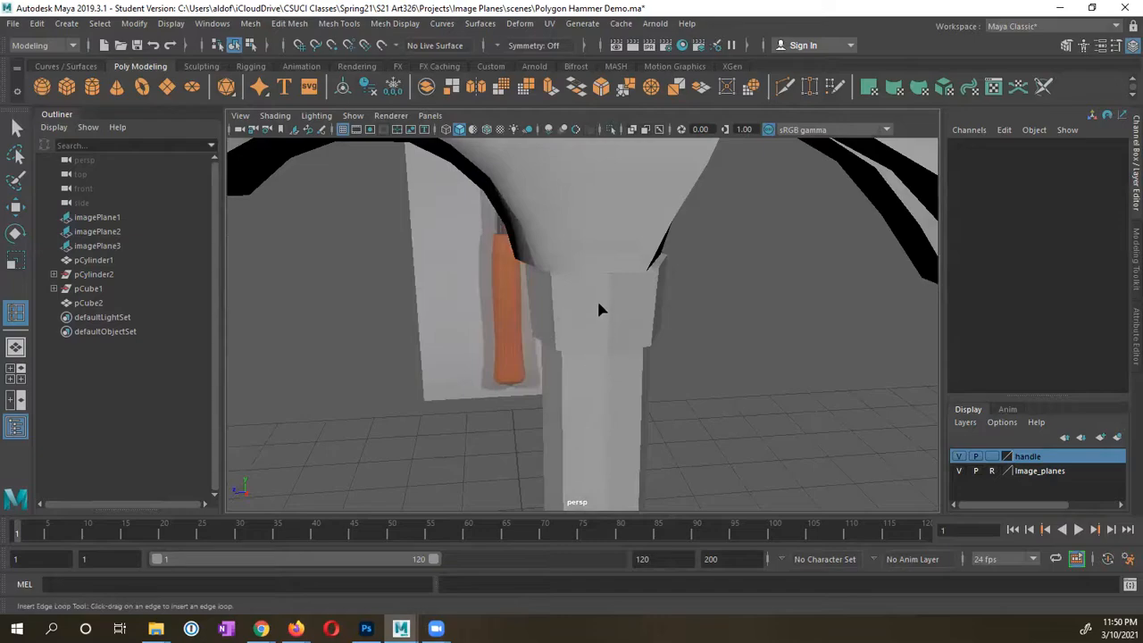
pyautogui.click(594, 313)
pyautogui.keyDown('alt'); pyautogui.moveTo(593, 314); pyautogui.dragTo(597, 299); pyautogui.keyUp('alt')
pyautogui.hotkey('ctrl', 'z')
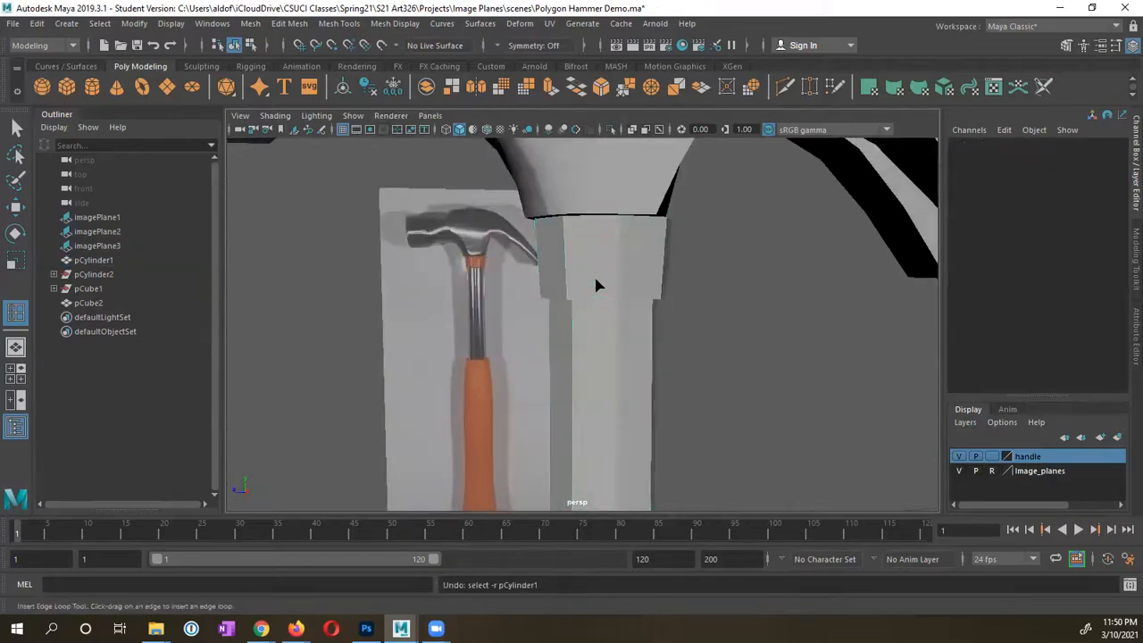
pyautogui.hotkey('ctrl', 'z')
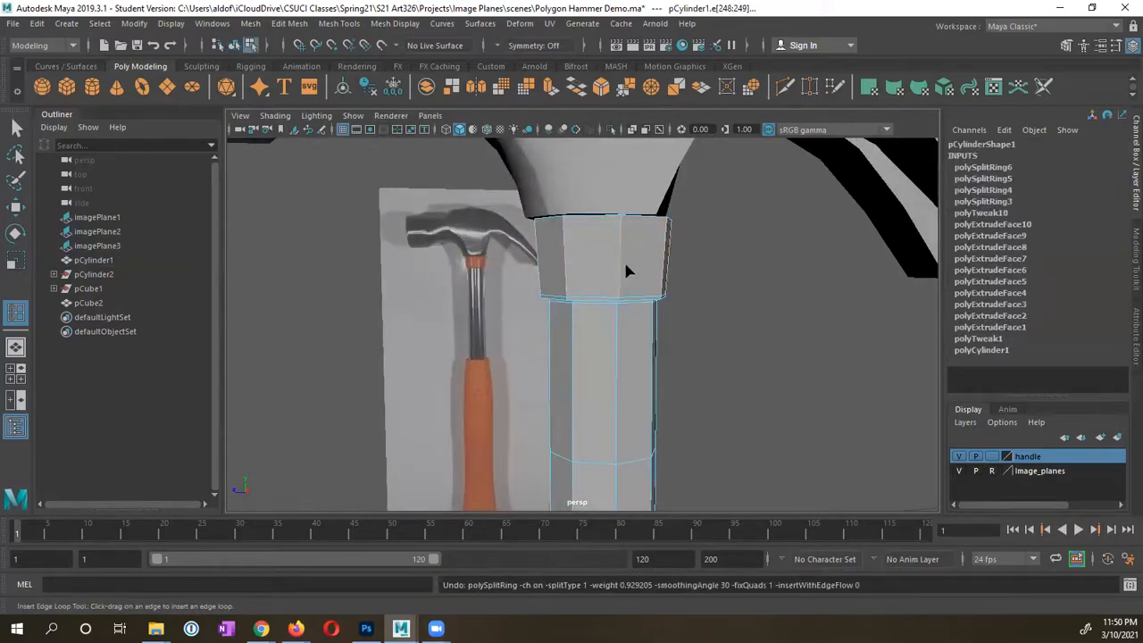
pyautogui.hotkey('ctrl', 'z')
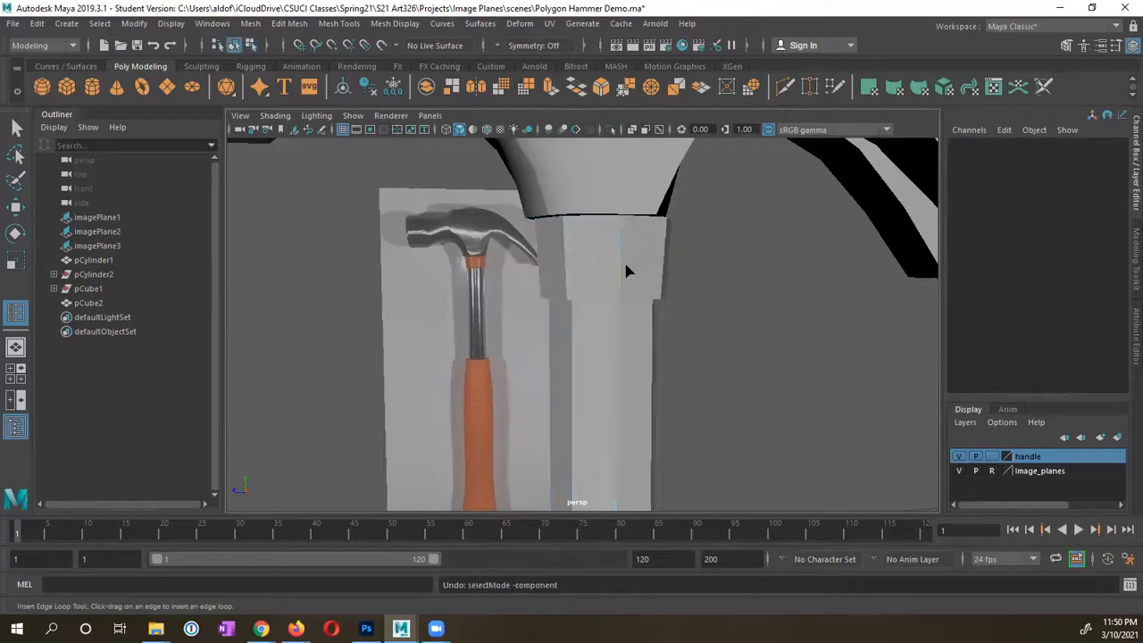
# Step: Select the flared pCube2 mesh above the cylinder and hide it with Ctrl+H
pyautogui.keyDown('alt'); pyautogui.moveTo(615, 284); pyautogui.dragTo(548, 305); pyautogui.keyUp('alt')
pyautogui.click(566, 309)
pyautogui.click(539, 230)
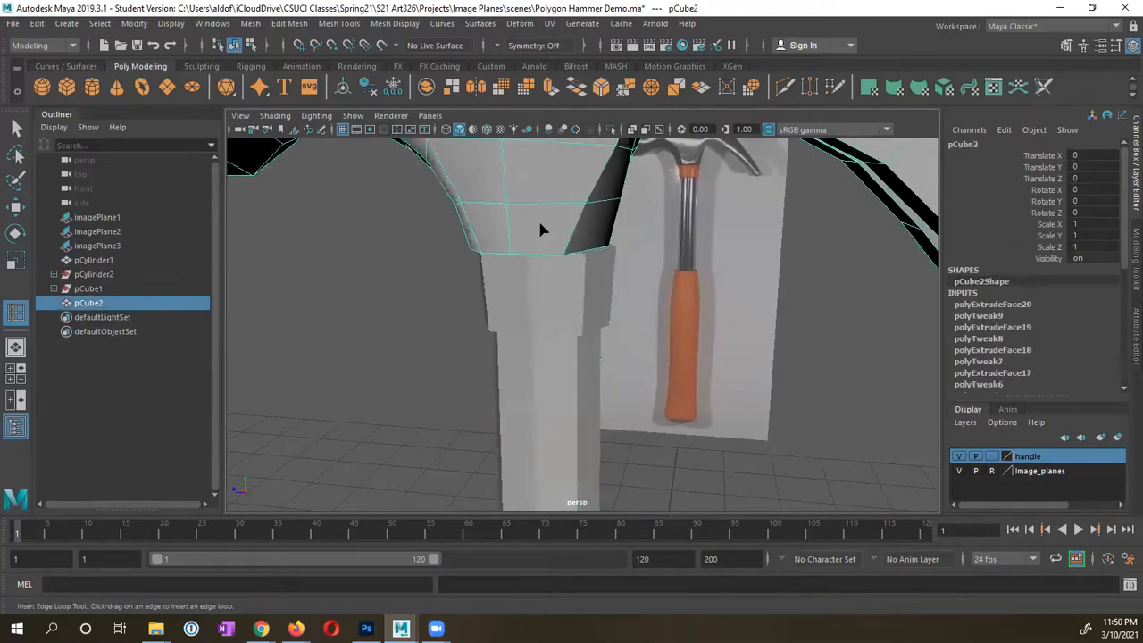
pyautogui.press('q')
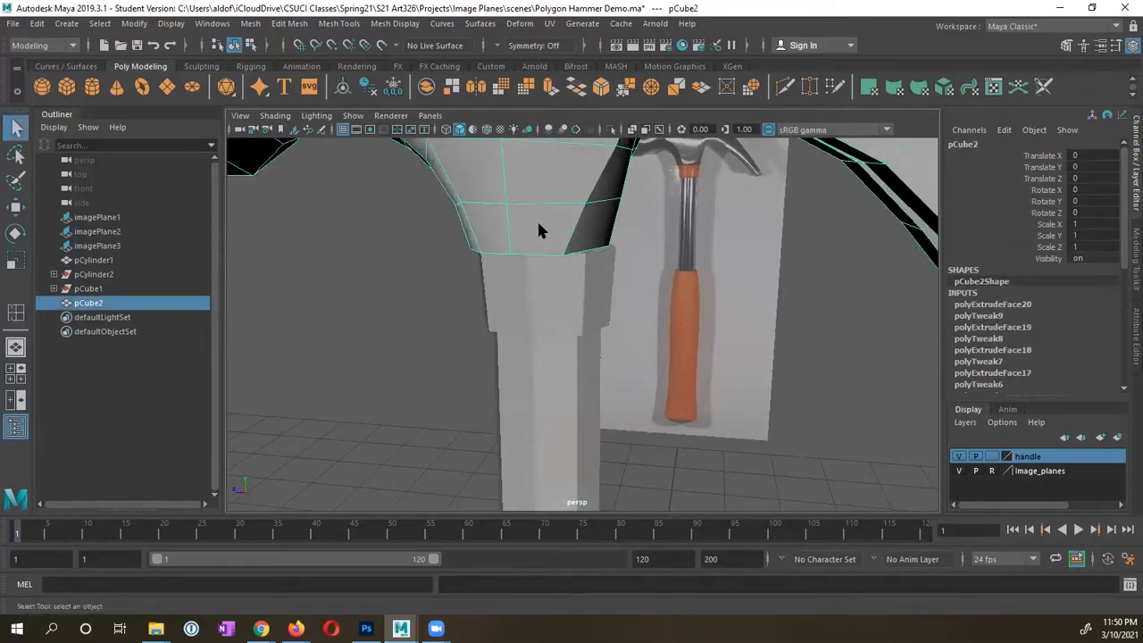
pyautogui.hotkey('ctrl', 'h')
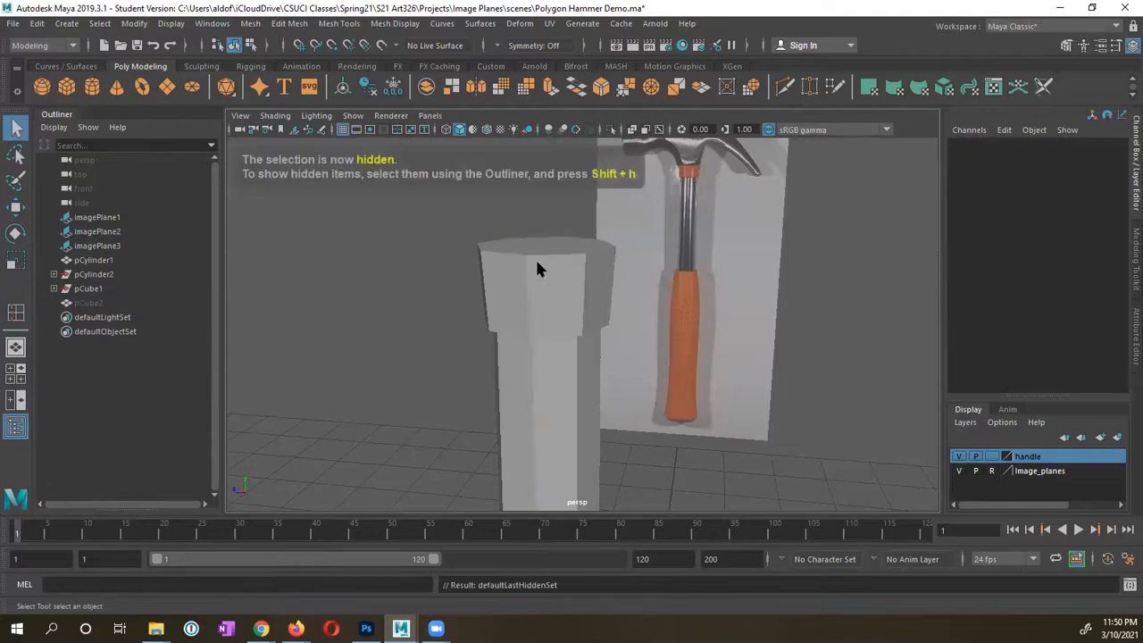
# Step: Insert an edge loop just below the cylinder's top cap, redoing a misplaced first attempt
pyautogui.click(533, 265)
pyautogui.keyDown('alt'); pyautogui.moveTo(533, 273); pyautogui.dragTo(537, 297); pyautogui.keyUp('alt')
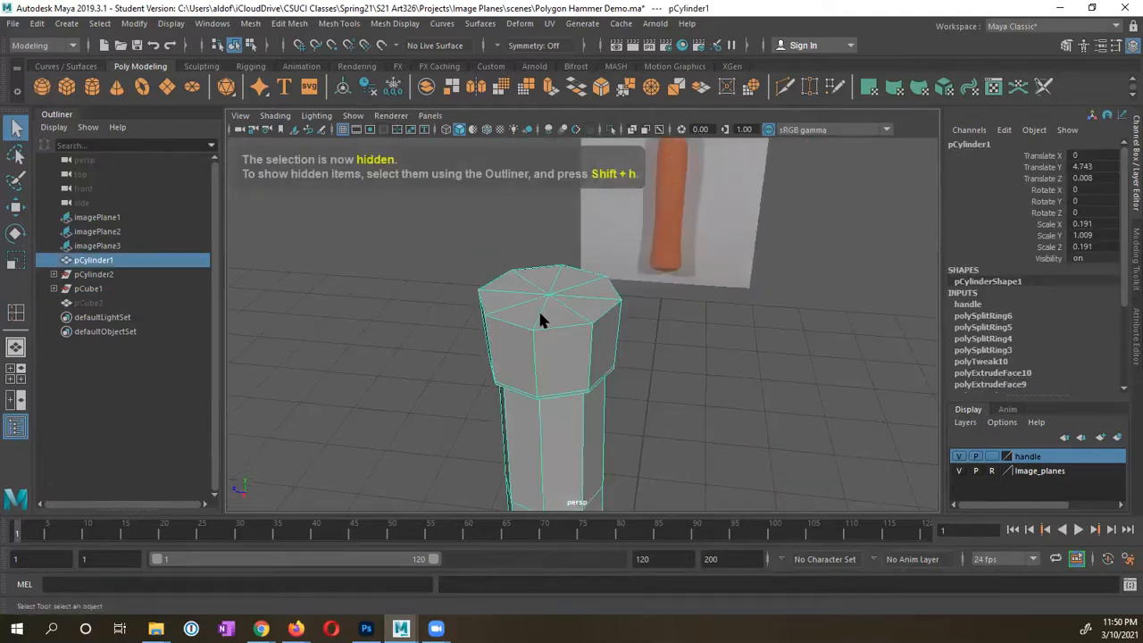
pyautogui.click(23, 311)
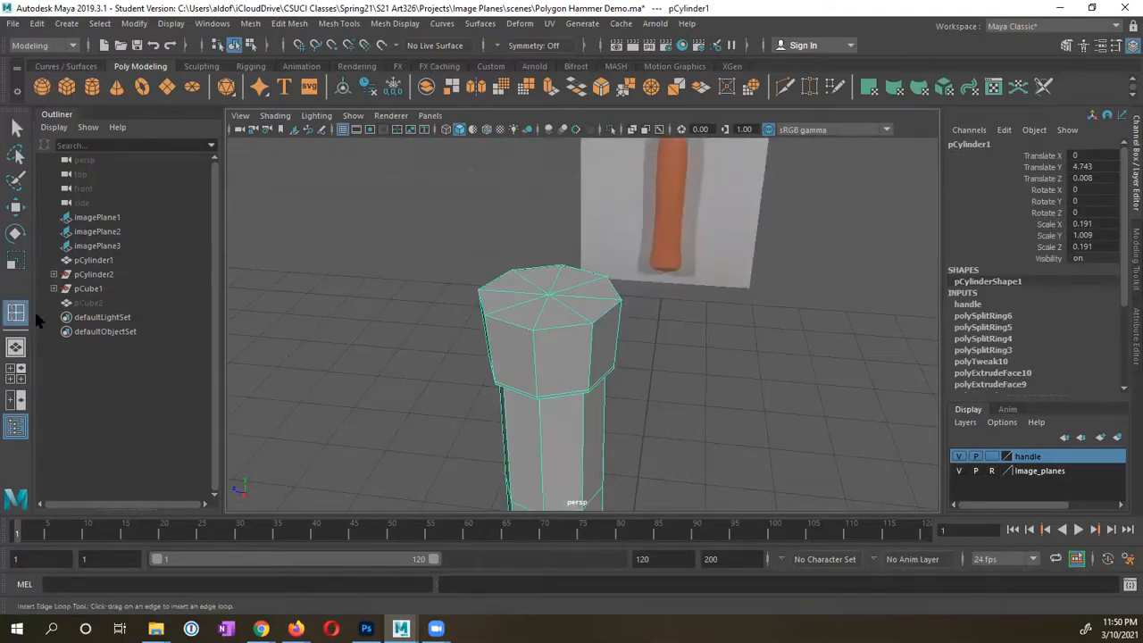
pyautogui.click(516, 306)
pyautogui.click(538, 330)
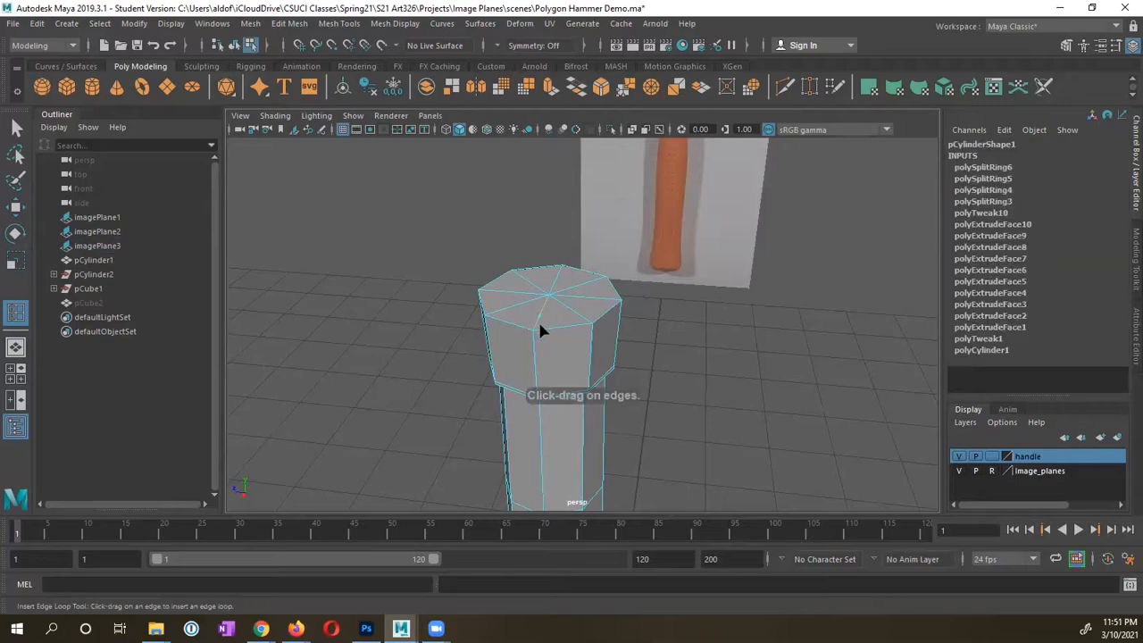
pyautogui.moveTo(539, 328)
pyautogui.mouseDown()
pyautogui.moveTo(550, 339)
pyautogui.moveTo(542, 326)
pyautogui.mouseUp()
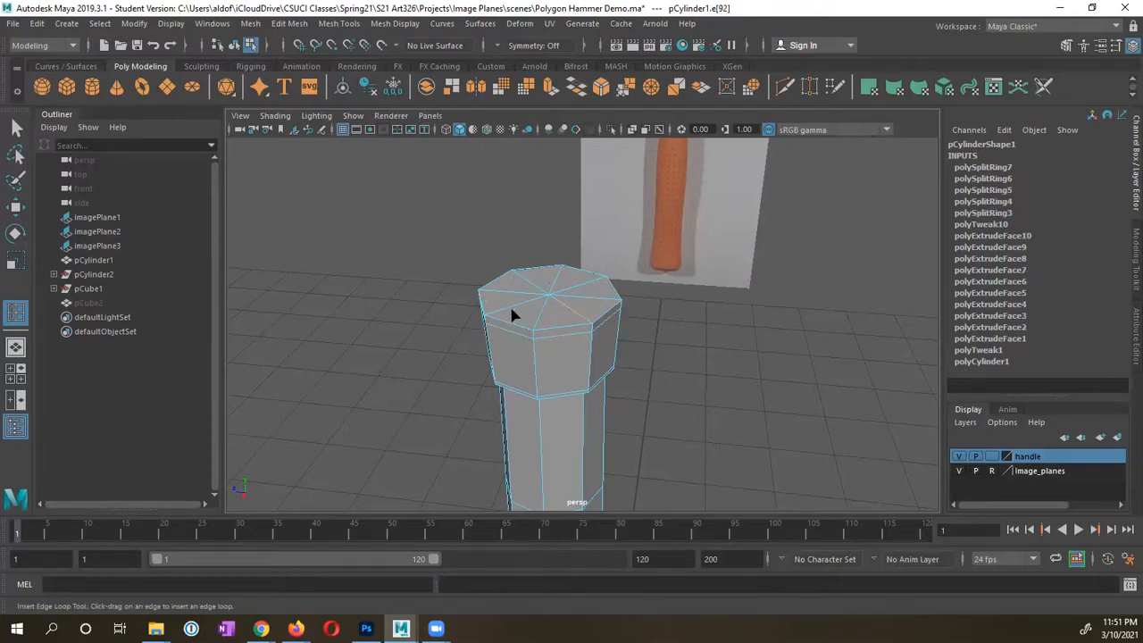
pyautogui.keyDown('alt'); pyautogui.moveTo(550, 331); pyautogui.dragTo(544, 309); pyautogui.keyUp('alt')
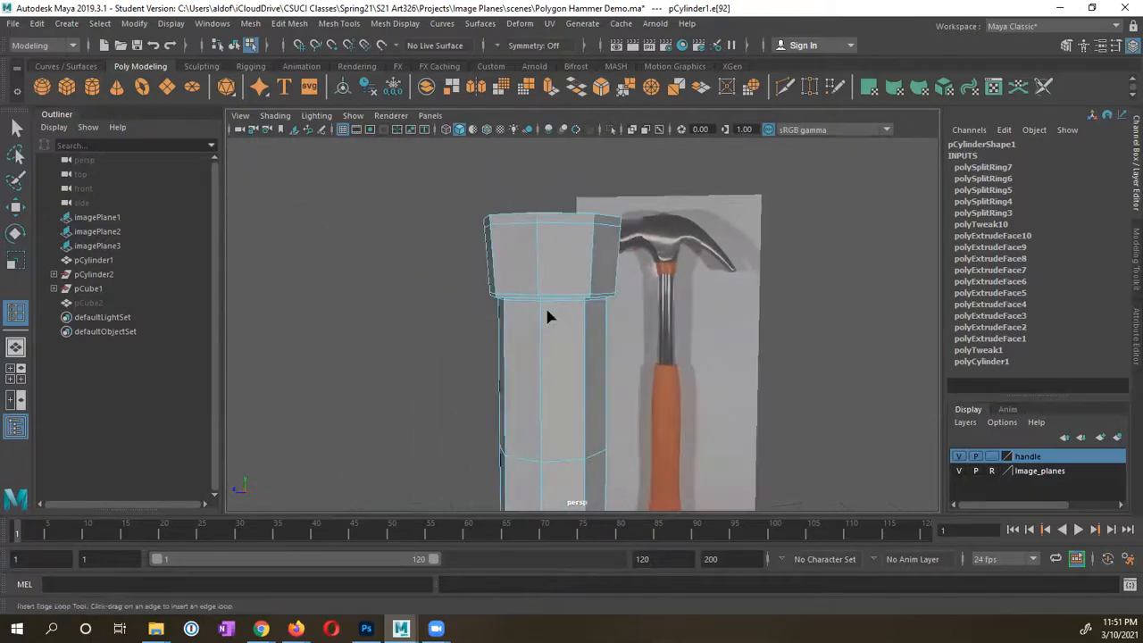
pyautogui.hotkey('ctrl', 'z')
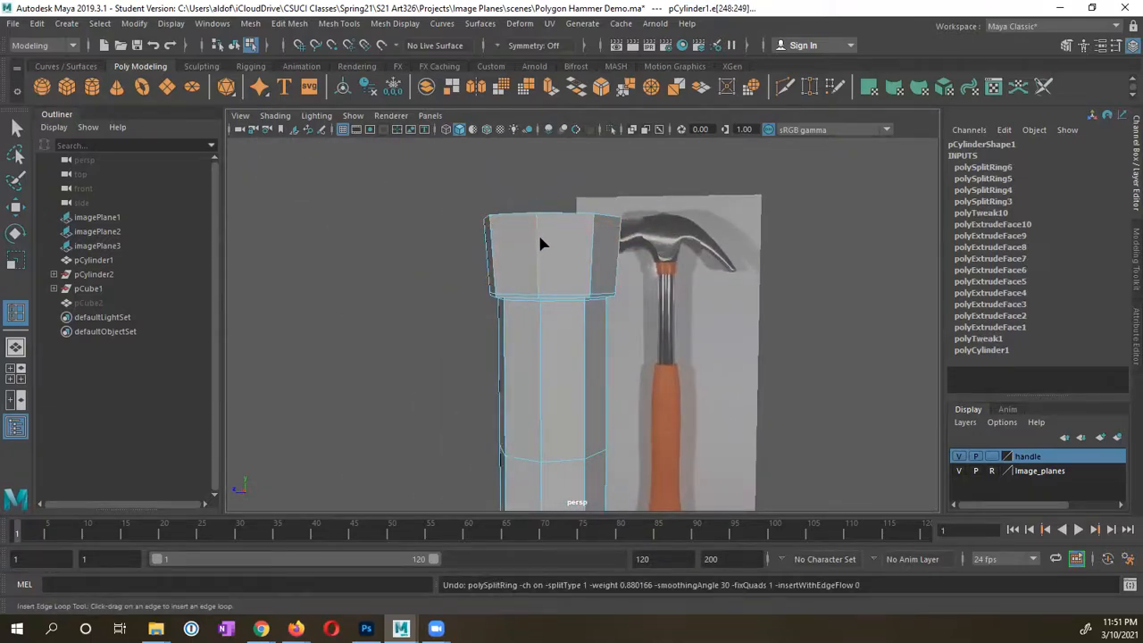
pyautogui.moveTo(538, 234); pyautogui.dragTo(537, 221)
pyautogui.keyDown('alt'); pyautogui.moveTo(537, 220); pyautogui.dragTo(539, 316); pyautogui.keyUp('alt')
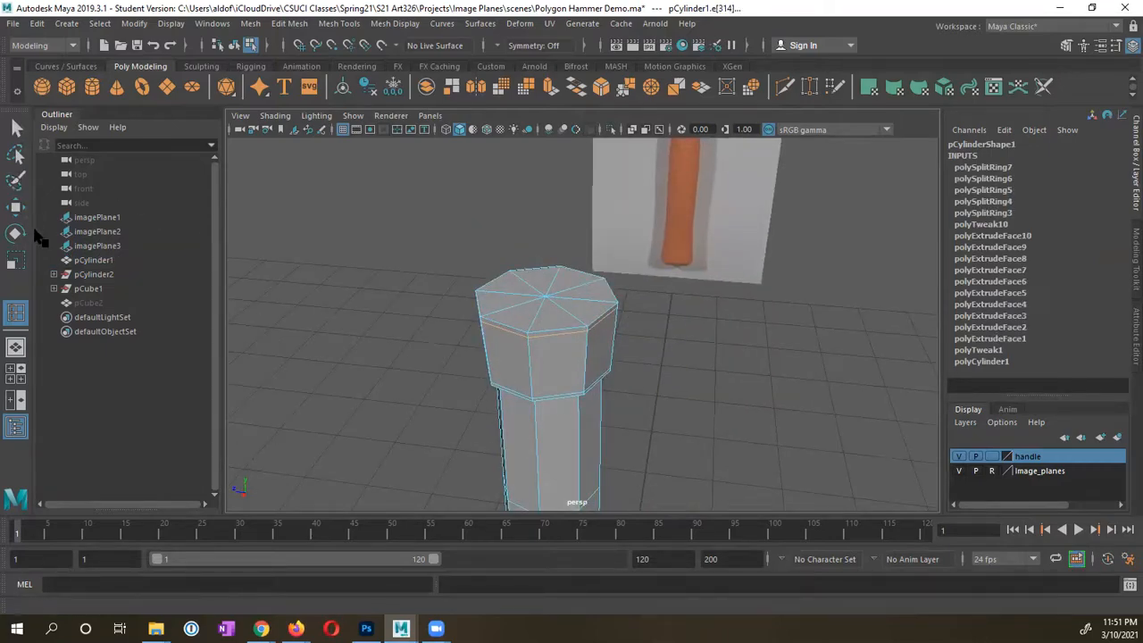
# Step: Paint-select the cylinder's top cap faces and extrude them, scaling inward to about 0.76
pyautogui.click(20, 182)
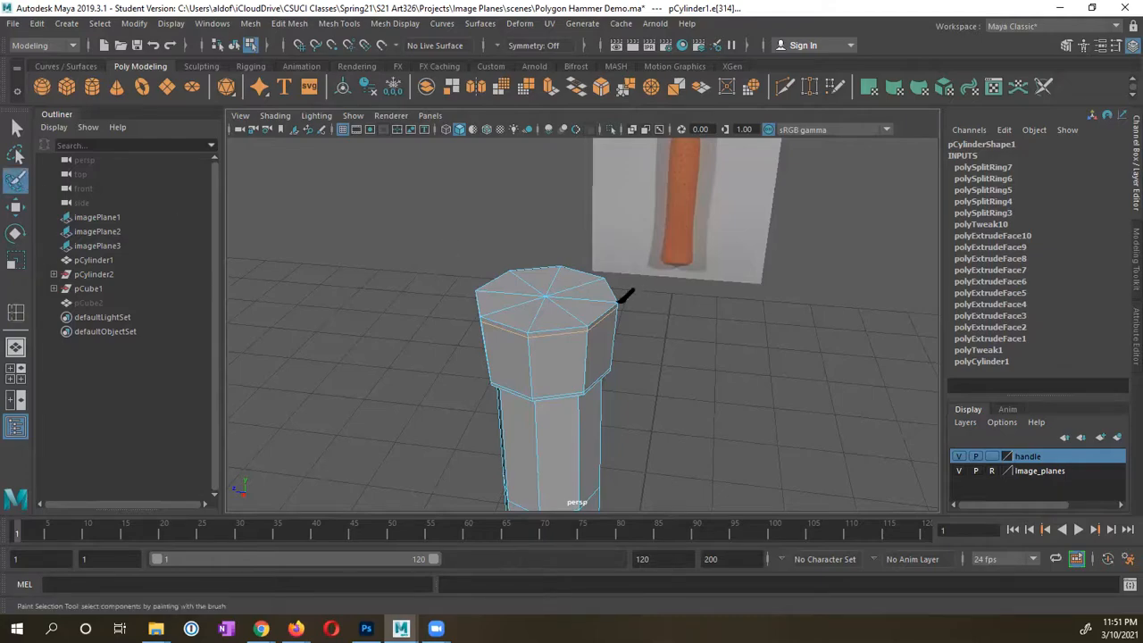
pyautogui.click(557, 300)
pyautogui.moveTo(558, 300); pyautogui.dragTo(544, 279, button='right')
pyautogui.moveTo(557, 300)
pyautogui.mouseDown()
pyautogui.moveTo(574, 261)
pyautogui.moveTo(514, 291)
pyautogui.moveTo(579, 299)
pyautogui.mouseUp()
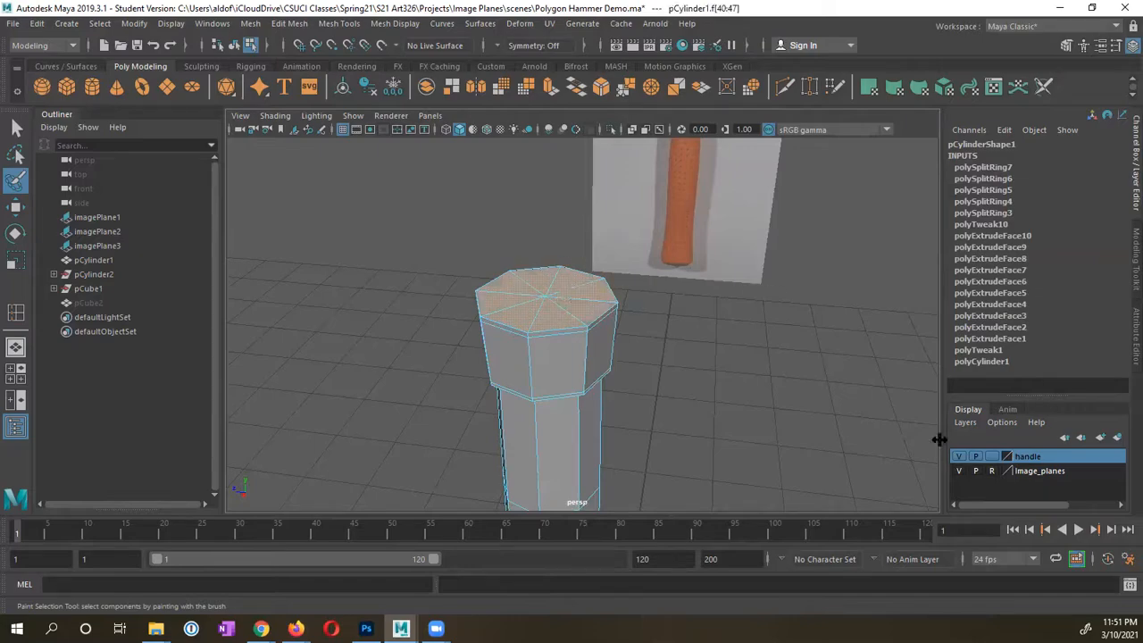
pyautogui.click(1068, 45)
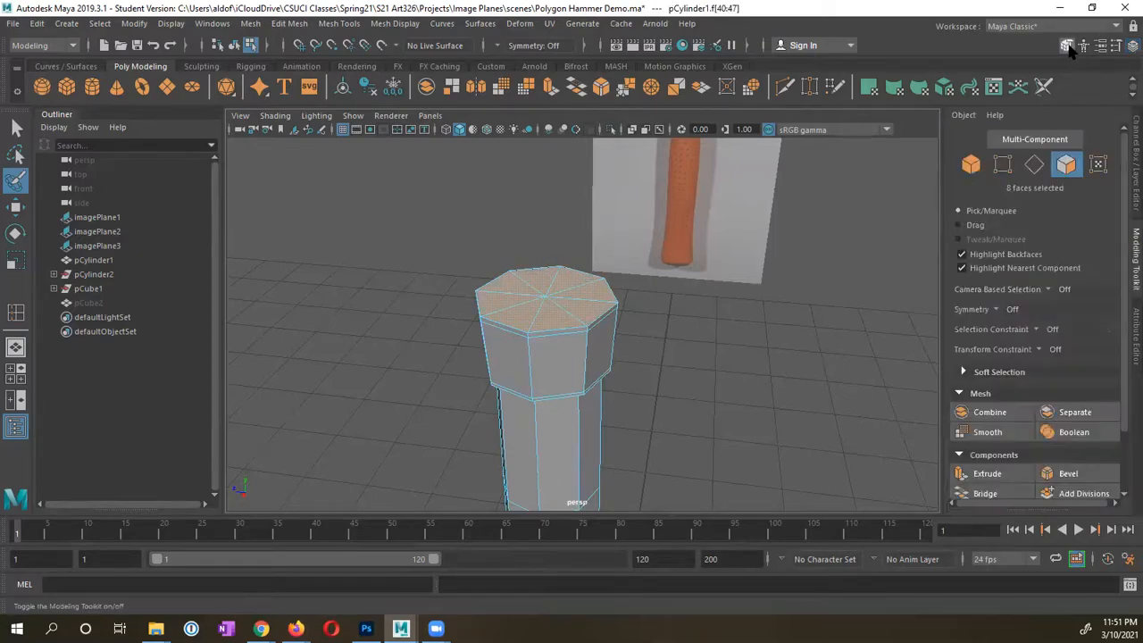
pyautogui.click(988, 474)
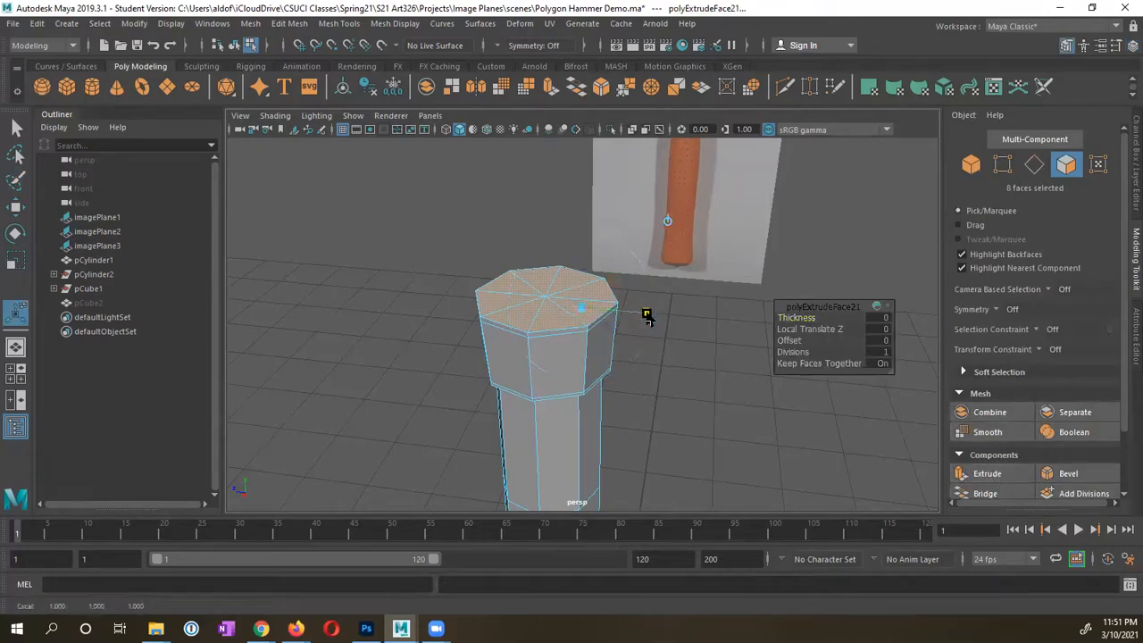
pyautogui.moveTo(586, 310); pyautogui.dragTo(580, 303)
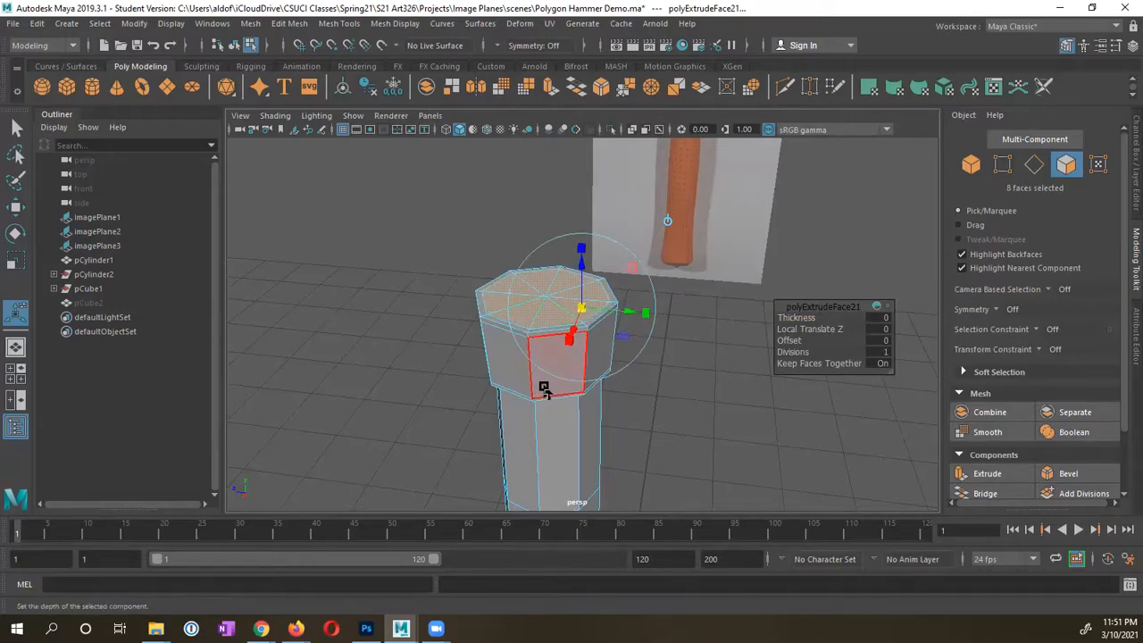
# Step: Return to object mode and inspect the new stepped section at the cylinder's top
pyautogui.keyDown('alt'); pyautogui.moveTo(545, 391); pyautogui.dragTo(587, 330); pyautogui.keyUp('alt')
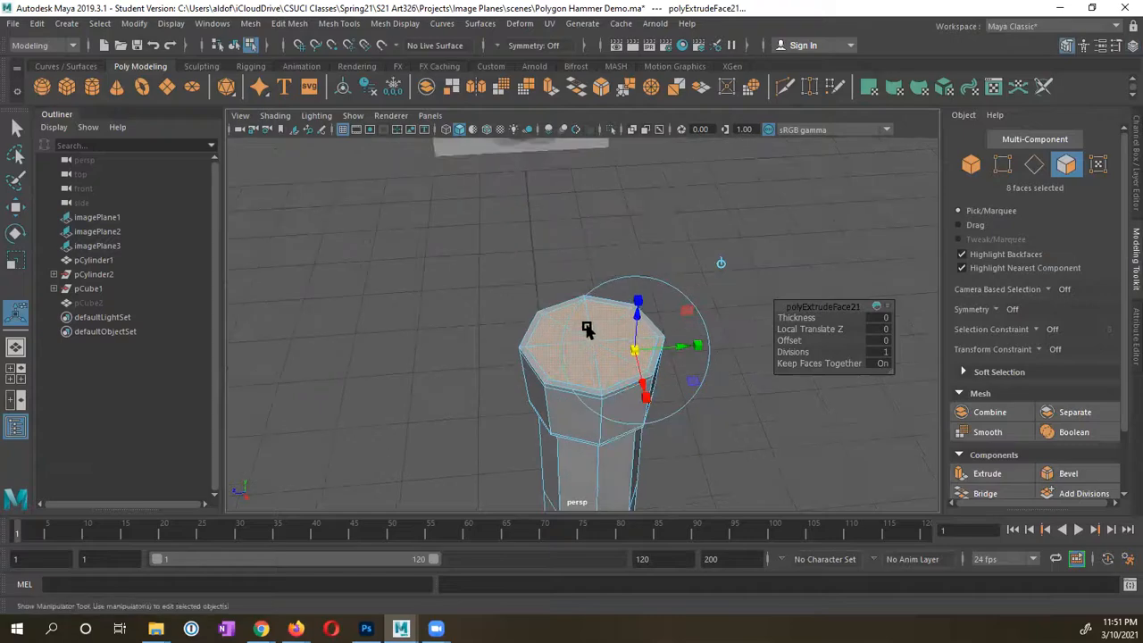
pyautogui.keyDown('alt'); pyautogui.moveTo(591, 375); pyautogui.dragTo(581, 339); pyautogui.keyUp('alt')
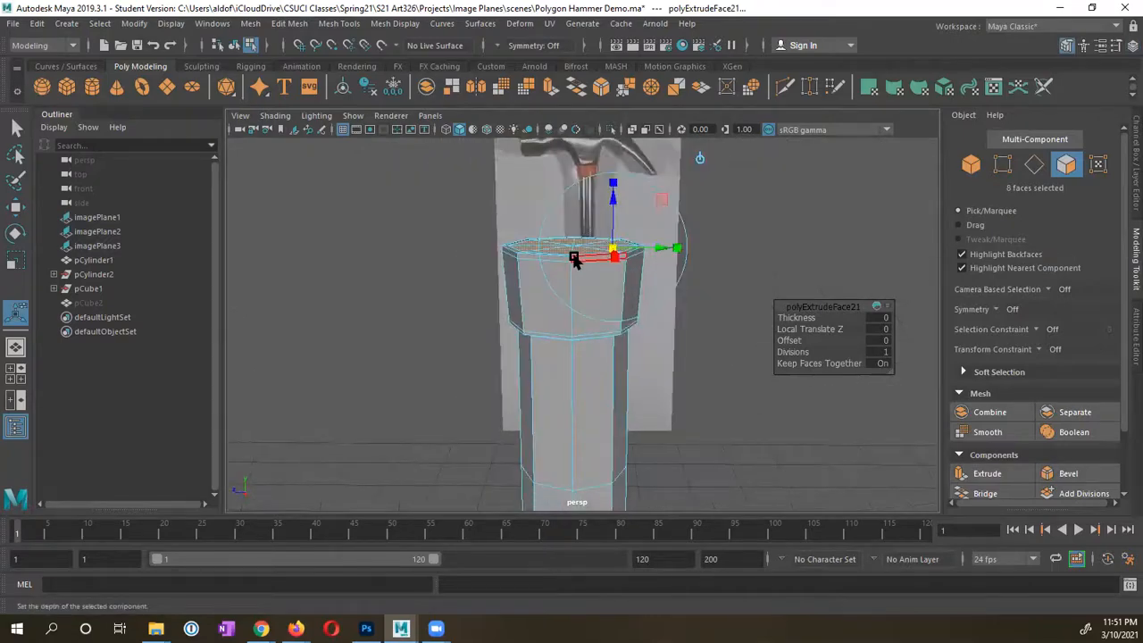
pyautogui.moveTo(549, 268); pyautogui.dragTo(612, 218, button='right')
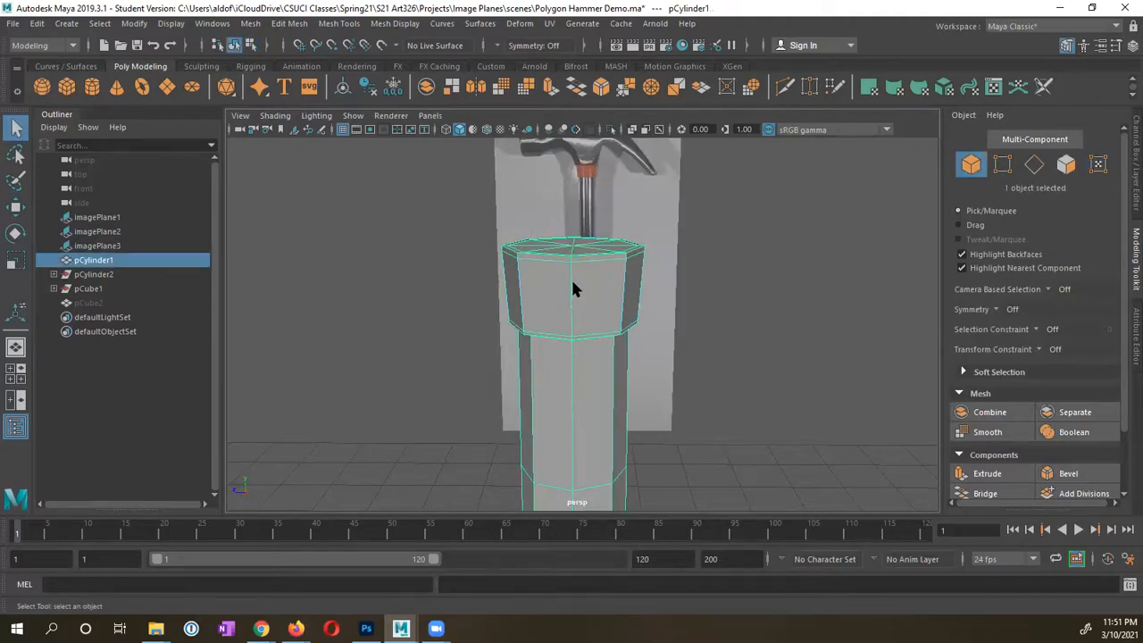
pyautogui.keyDown('alt'); pyautogui.moveTo(573, 282); pyautogui.dragTo(524, 435); pyautogui.keyUp('alt')
pyautogui.keyDown('alt'); pyautogui.moveTo(525, 429); pyautogui.dragTo(537, 204, button='middle'); pyautogui.keyUp('alt')
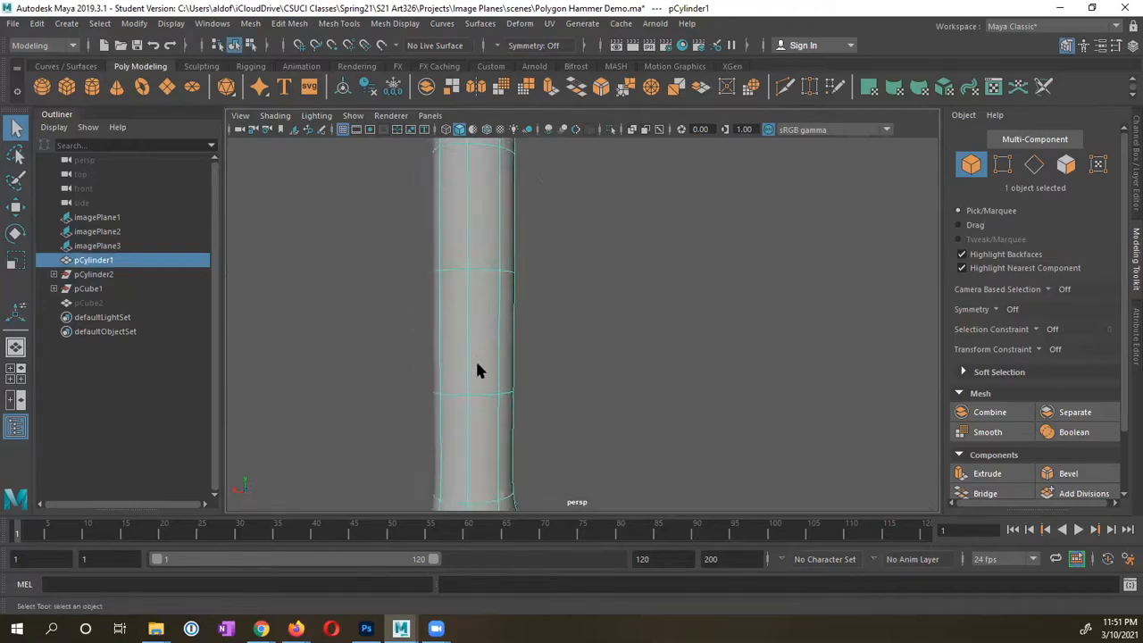
pyautogui.moveTo(477, 364)
pyautogui.keyDown('alt'); pyautogui.mouseDown(button='middle')
pyautogui.moveTo(515, 211)
pyautogui.moveTo(512, 327)
pyautogui.mouseUp(button='middle'); pyautogui.keyUp('alt')
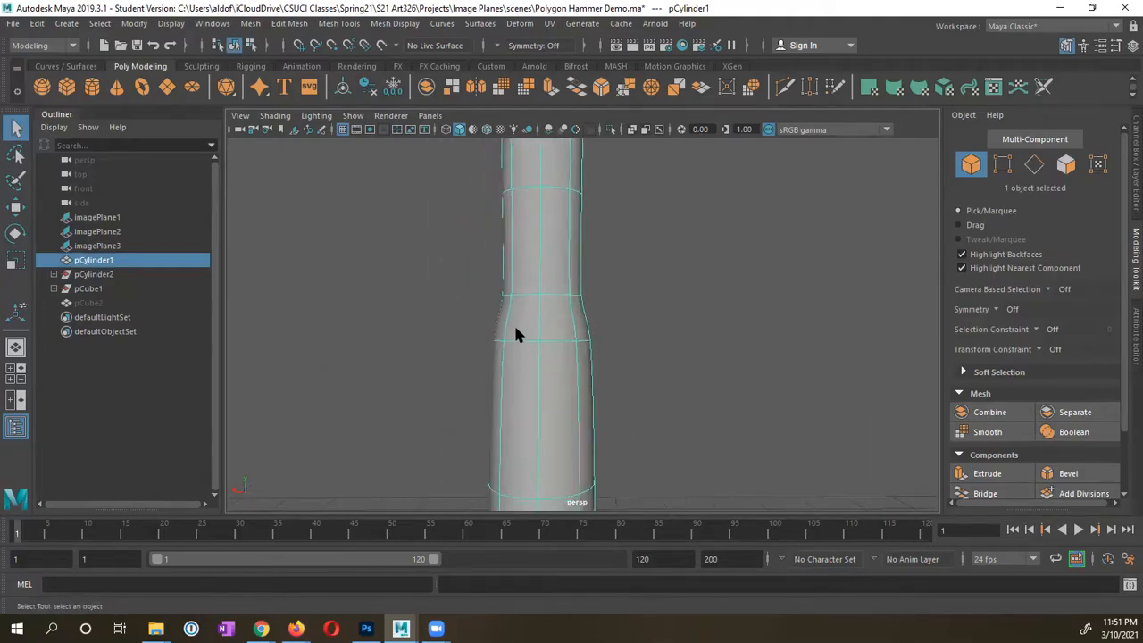
pyautogui.keyDown('alt'); pyautogui.moveTo(515, 331); pyautogui.dragTo(557, 362); pyautogui.keyUp('alt')
pyautogui.keyDown('alt'); pyautogui.moveTo(556, 362); pyautogui.dragTo(601, 386, button='right'); pyautogui.keyUp('alt')
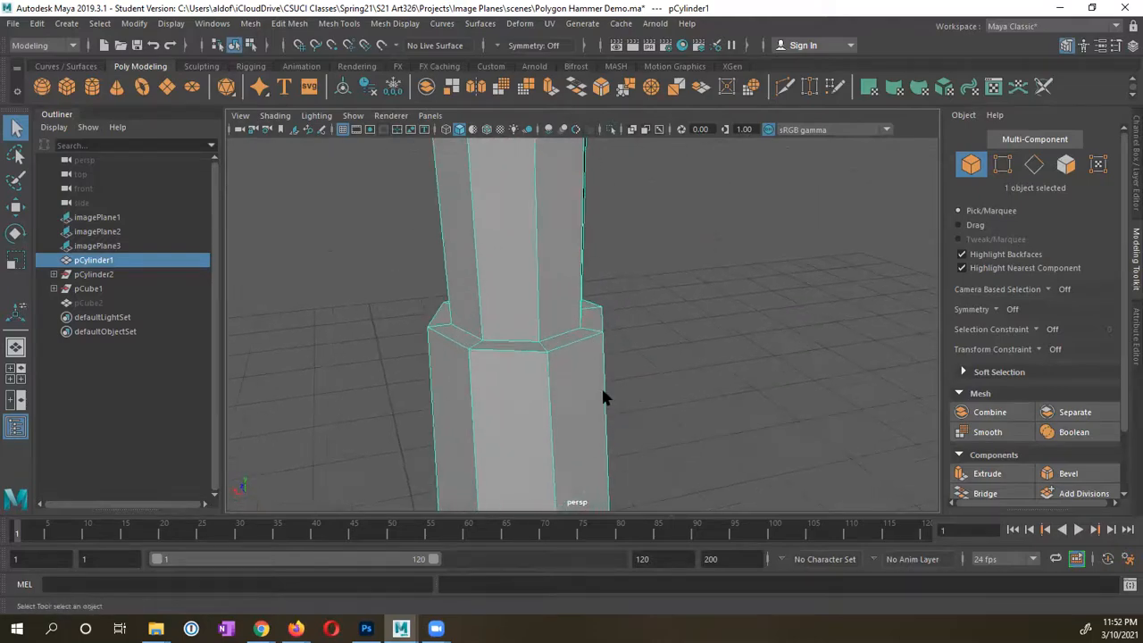
pyautogui.keyDown('alt'); pyautogui.moveTo(601, 385); pyautogui.dragTo(698, 391, button='middle'); pyautogui.keyUp('alt')
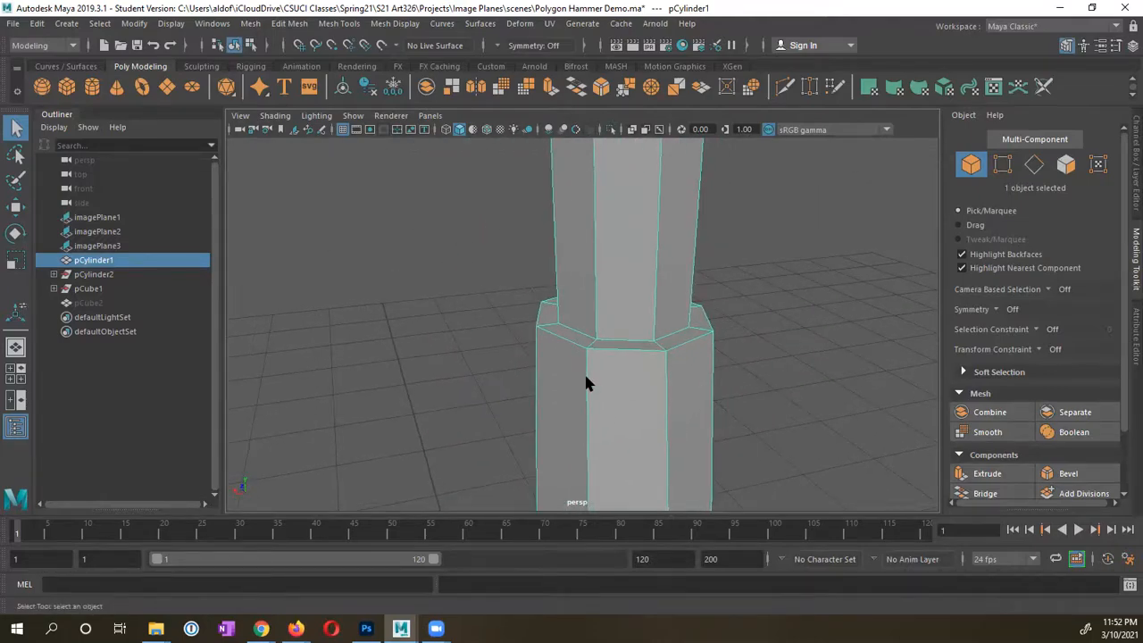
pyautogui.click(289, 23)
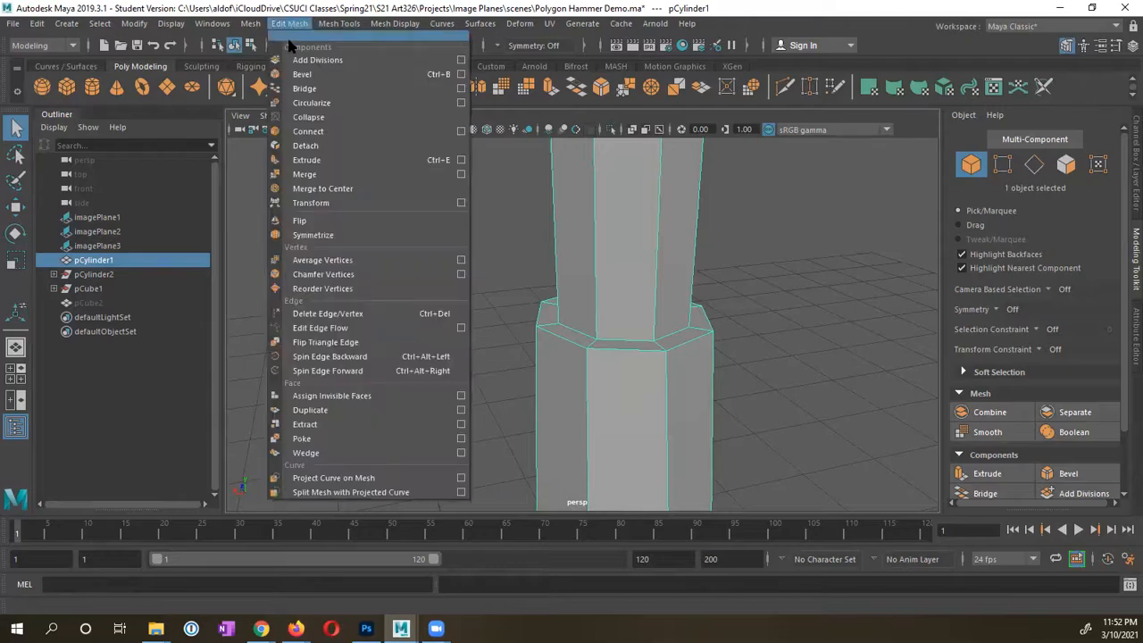
# Step: Insert supporting edge loops on the handle cylinder around the step between its wide and narrow sections
pyautogui.moveTo(343, 25)
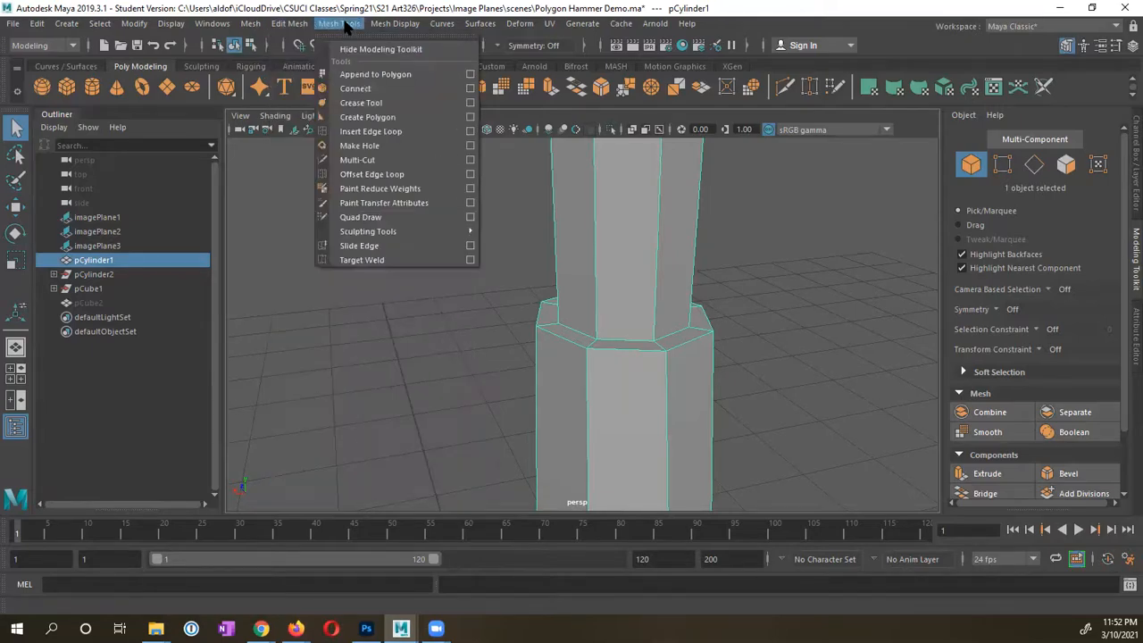
pyautogui.click(371, 131)
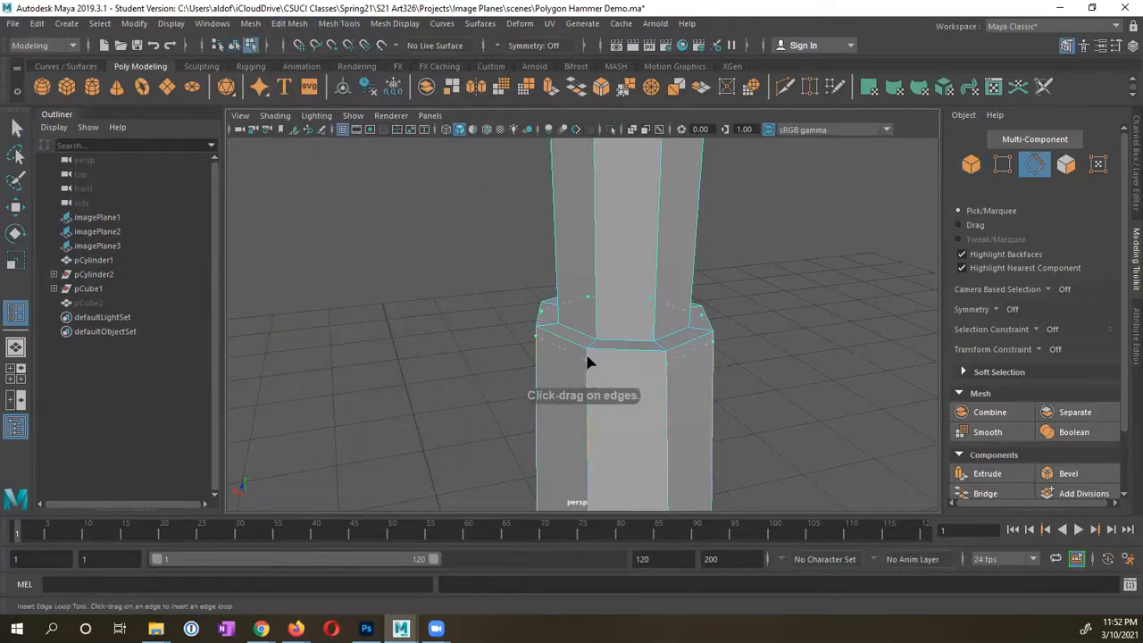
pyautogui.click(589, 301)
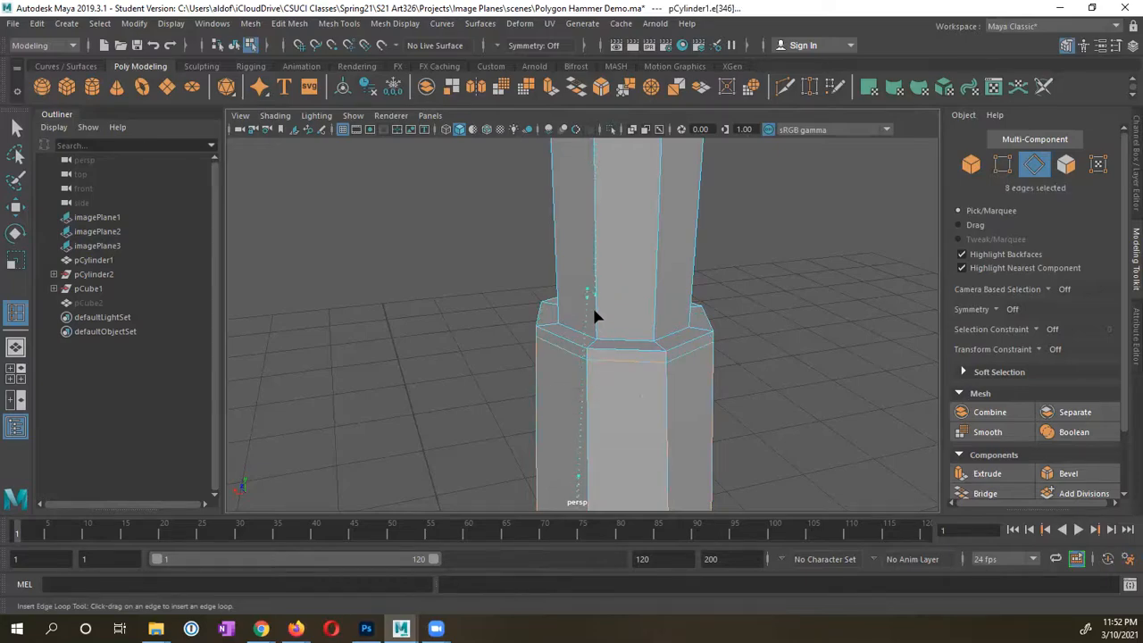
pyautogui.click(587, 319)
pyautogui.click(598, 332)
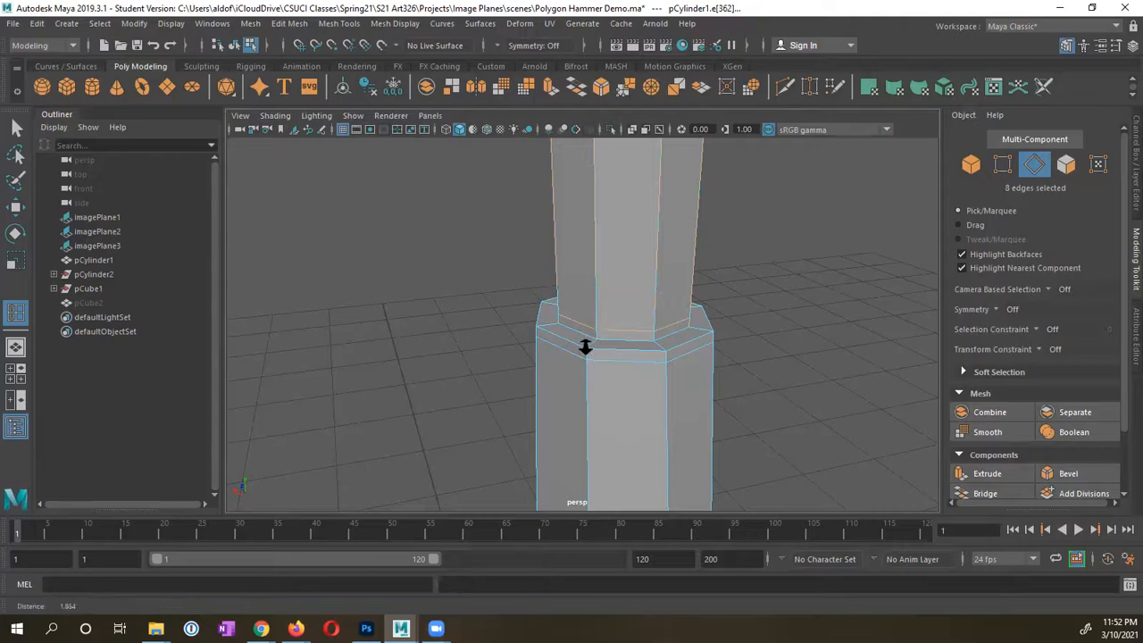
pyautogui.scroll(2, 590, 345)
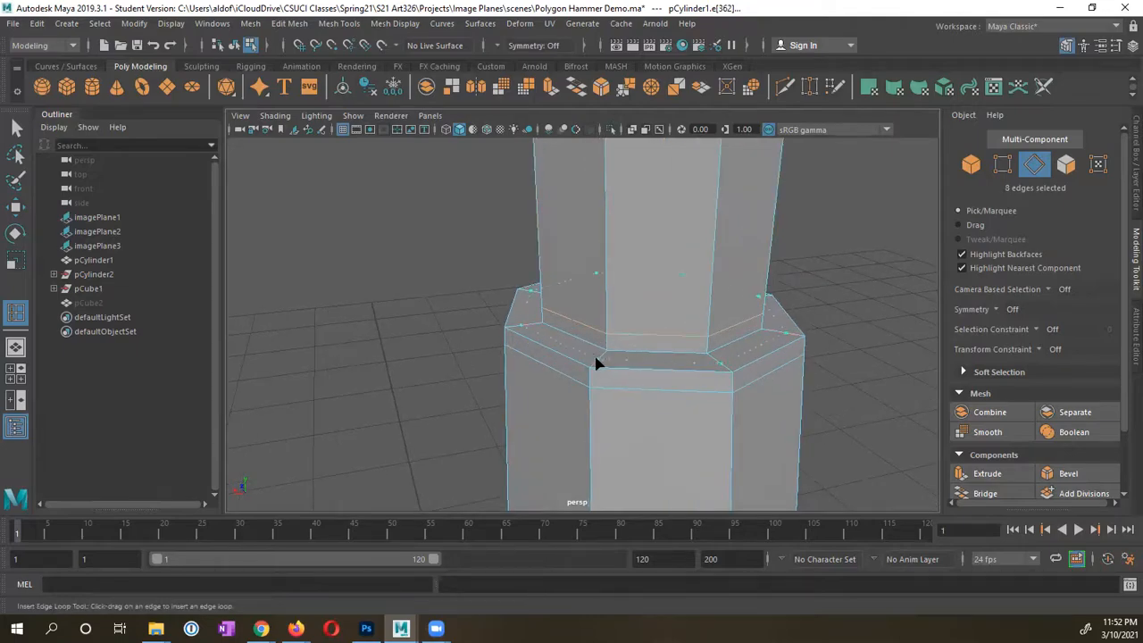
pyautogui.click(599, 364)
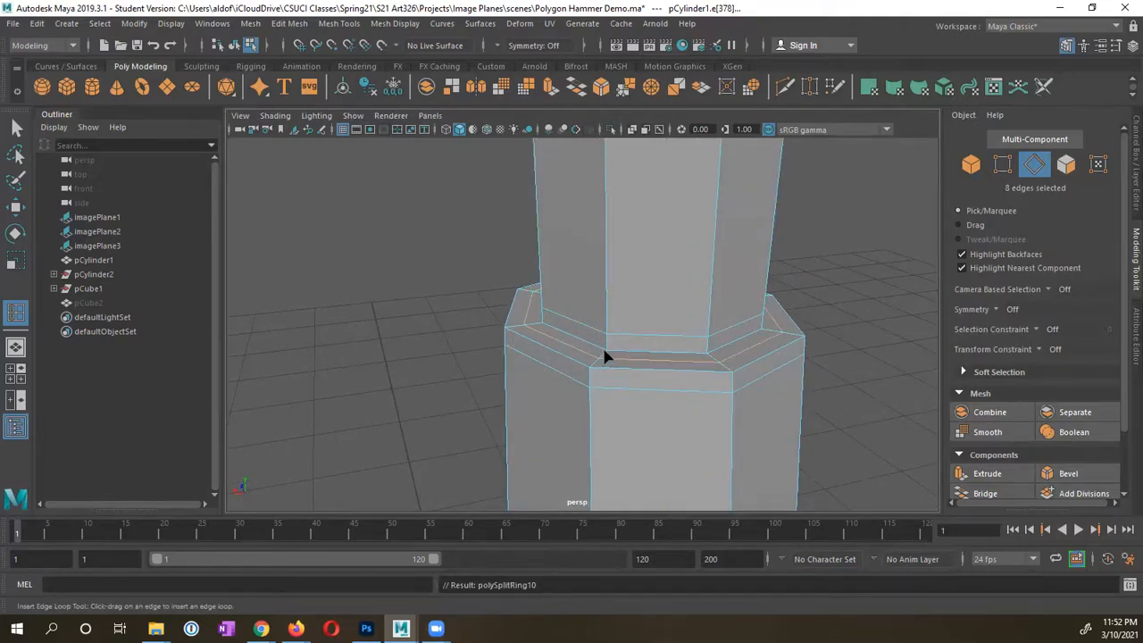
# Step: Back in Object Mode, select the handle cylinder and preview it smoothed
pyautogui.moveTo(604, 357); pyautogui.dragTo(646, 218, button='right')
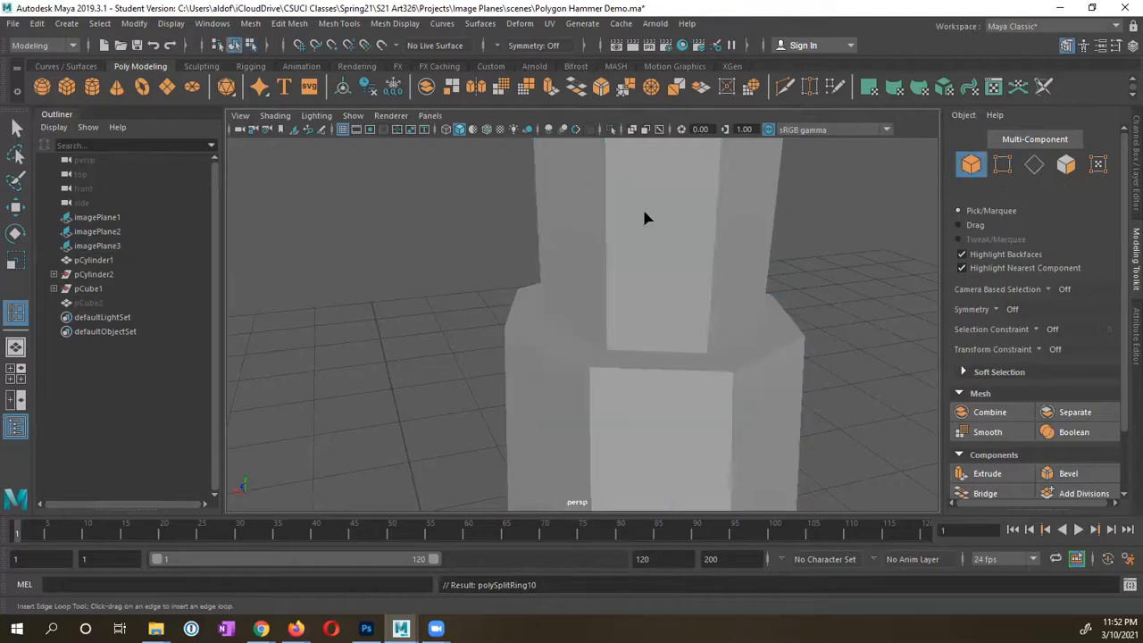
pyautogui.click(614, 354)
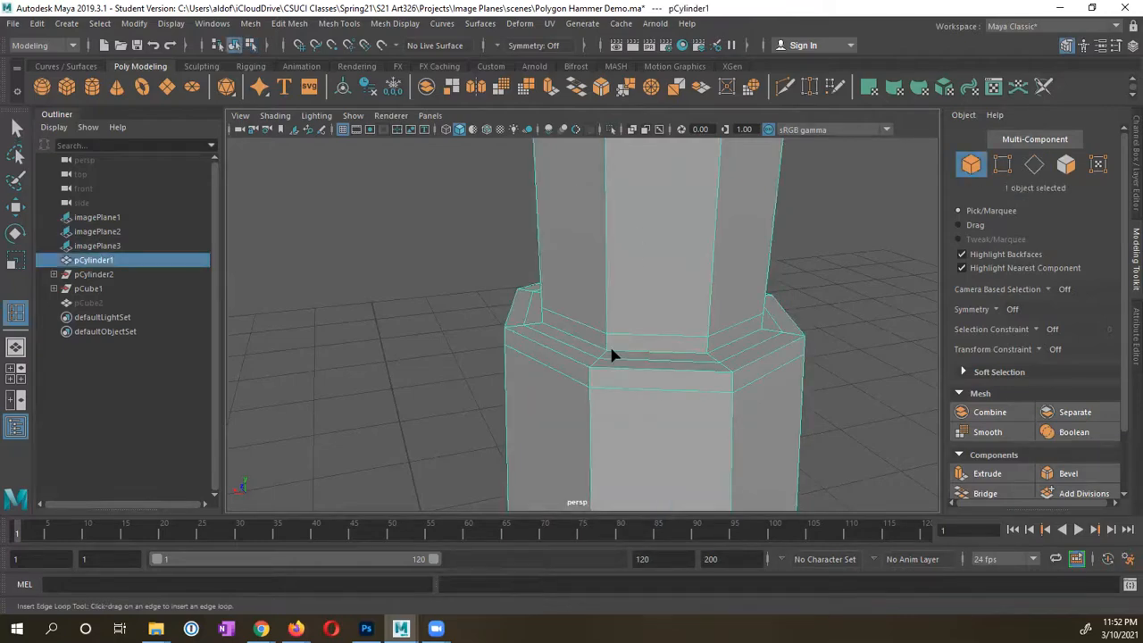
pyautogui.press('3')
pyautogui.scroll(-3, 625, 353)
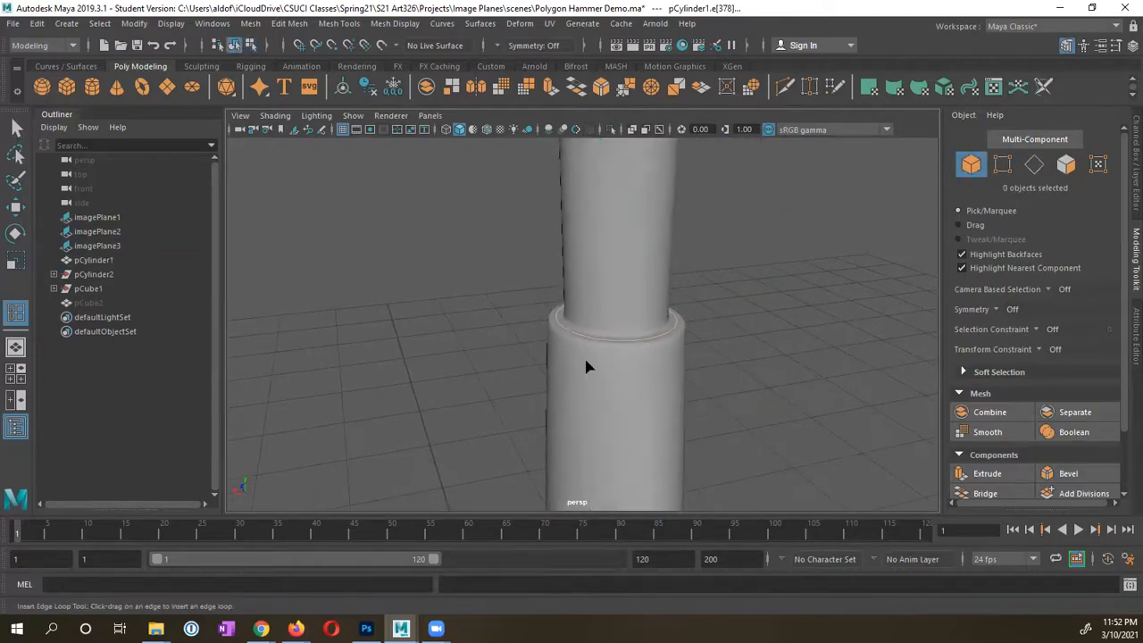
# Step: Undo the stray edge loop at the handle's step and frame the handle in view
pyautogui.press('1')
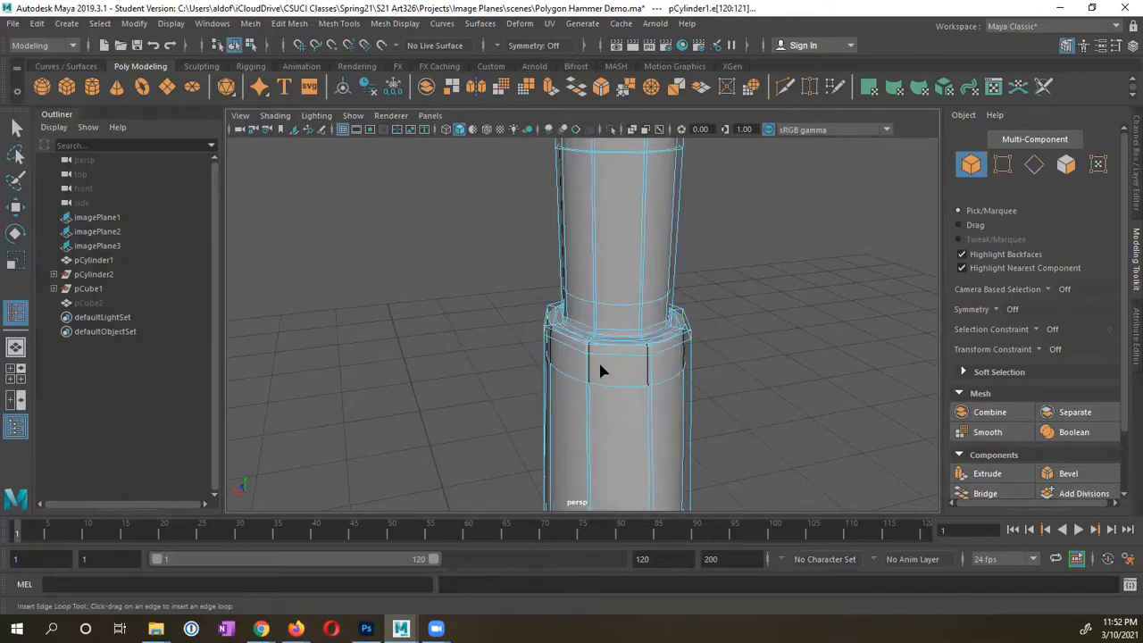
pyautogui.hotkey('ctrl', 'z')
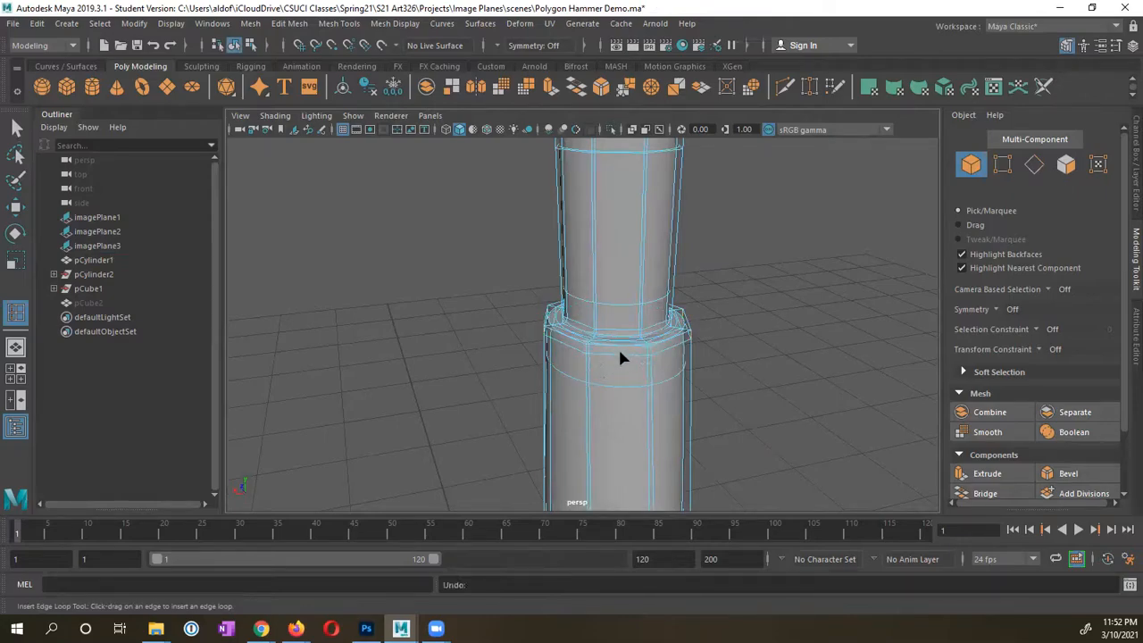
pyautogui.press('a')
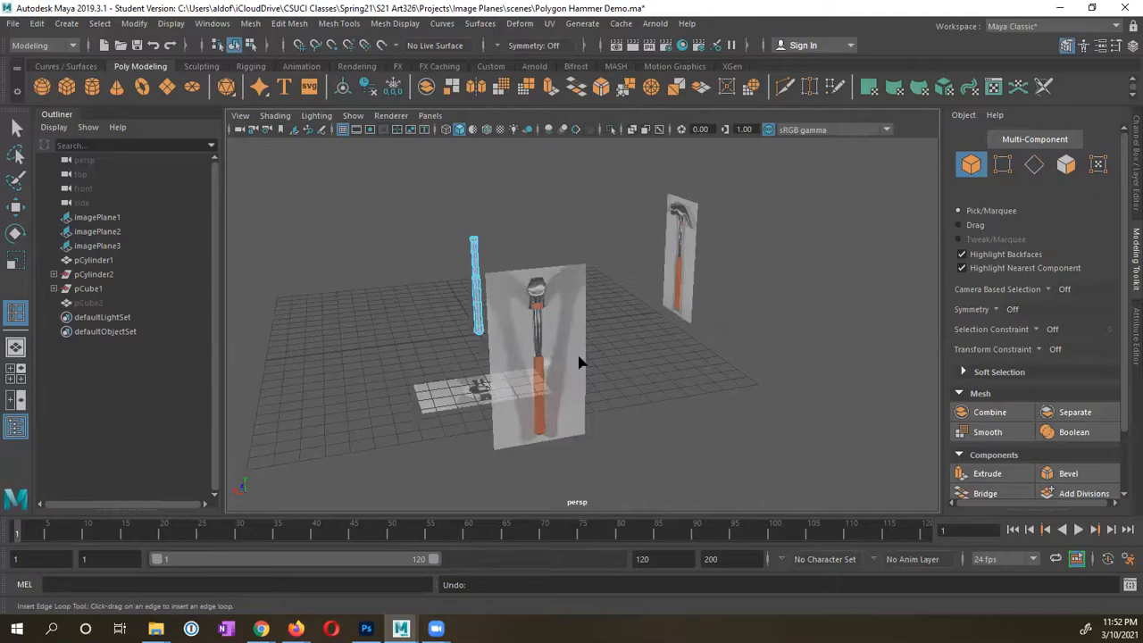
pyautogui.keyDown('alt'); pyautogui.moveTo(581, 364); pyautogui.dragTo(702, 355); pyautogui.keyUp('alt')
pyautogui.keyDown('alt'); pyautogui.moveTo(702, 355); pyautogui.dragTo(849, 323, button='right'); pyautogui.keyUp('alt')
pyautogui.keyDown('alt'); pyautogui.moveTo(683, 402); pyautogui.dragTo(688, 232, button='middle'); pyautogui.keyUp('alt')
pyautogui.keyDown('alt'); pyautogui.moveTo(536, 295); pyautogui.dragTo(732, 277, button='right'); pyautogui.keyUp('alt')
pyautogui.keyDown('alt'); pyautogui.moveTo(732, 277); pyautogui.dragTo(672, 406, button='middle'); pyautogui.keyUp('alt')
# Step: Return to Object Mode, select the handle and inspect its step from several angles
pyautogui.moveTo(529, 234); pyautogui.dragTo(603, 223, button='right')
pyautogui.press('q')
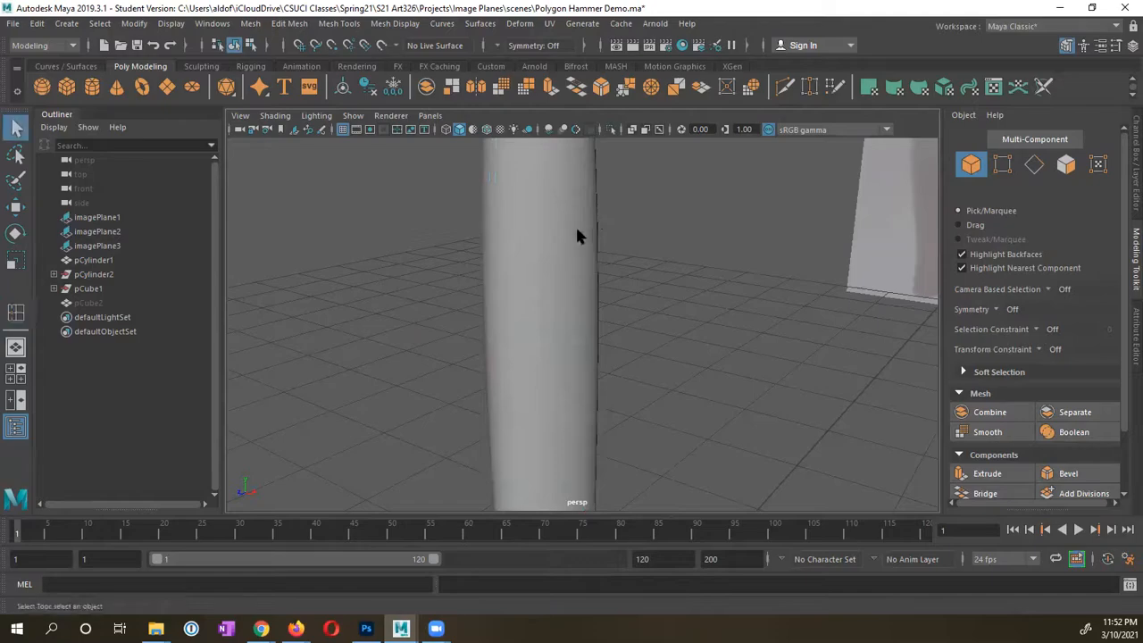
pyautogui.click(570, 238)
pyautogui.keyDown('alt'); pyautogui.moveTo(569, 228); pyautogui.dragTo(561, 370, button='middle'); pyautogui.keyUp('alt')
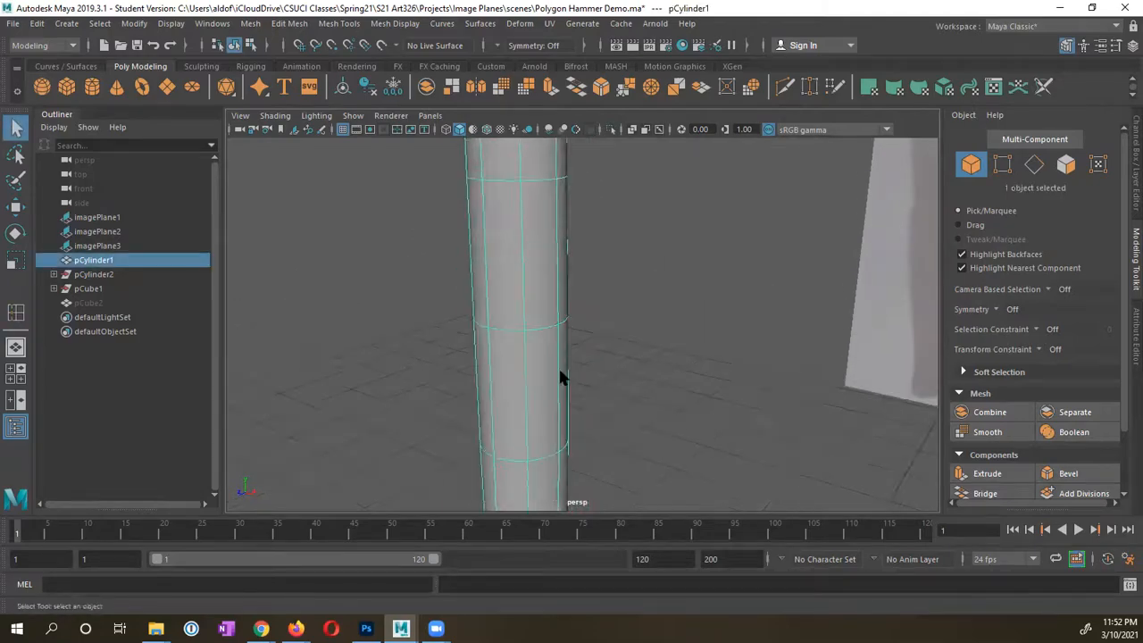
pyautogui.keyDown('alt'); pyautogui.moveTo(561, 370); pyautogui.dragTo(550, 250, button='right'); pyautogui.keyUp('alt')
pyautogui.keyDown('alt'); pyautogui.moveTo(550, 250); pyautogui.dragTo(559, 310, button='middle'); pyautogui.keyUp('alt')
pyautogui.keyDown('alt'); pyautogui.moveTo(559, 311); pyautogui.dragTo(645, 317, button='right'); pyautogui.keyUp('alt')
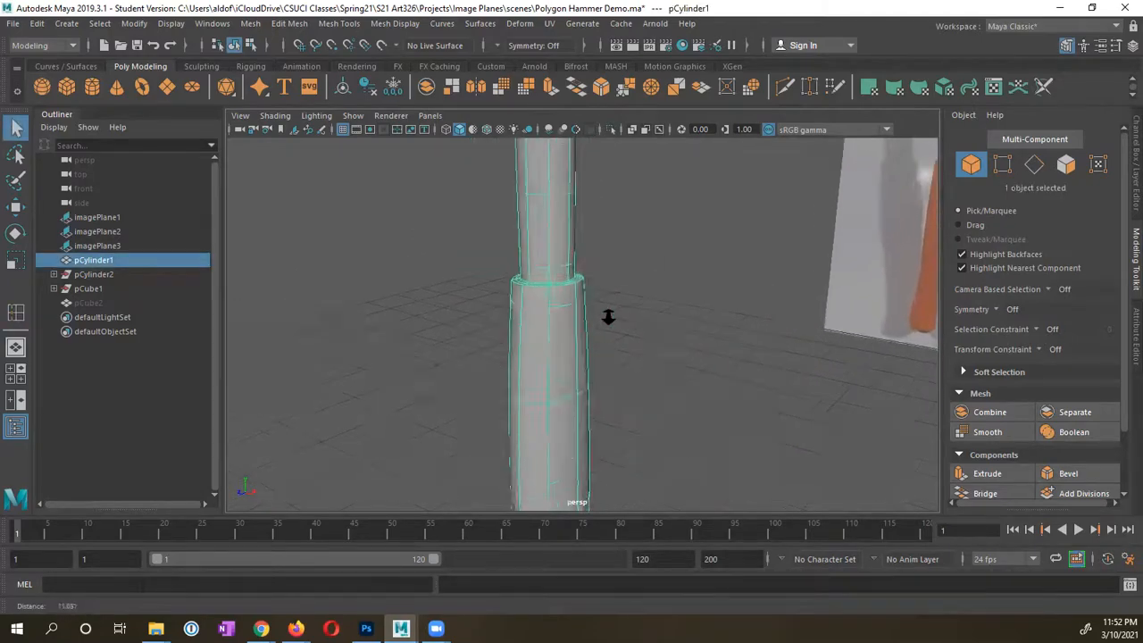
pyautogui.keyDown('alt'); pyautogui.moveTo(567, 295); pyautogui.dragTo(573, 310); pyautogui.keyUp('alt')
pyautogui.keyDown('alt'); pyautogui.moveTo(629, 374); pyautogui.dragTo(591, 347, button='right'); pyautogui.keyUp('alt')
pyautogui.keyDown('alt'); pyautogui.moveTo(586, 389); pyautogui.dragTo(568, 381); pyautogui.keyUp('alt')
pyautogui.keyDown('alt'); pyautogui.moveTo(480, 344); pyautogui.dragTo(608, 395, button='middle'); pyautogui.keyUp('alt')
pyautogui.keyDown('alt'); pyautogui.moveTo(608, 396); pyautogui.dragTo(567, 397, button='right'); pyautogui.keyUp('alt')
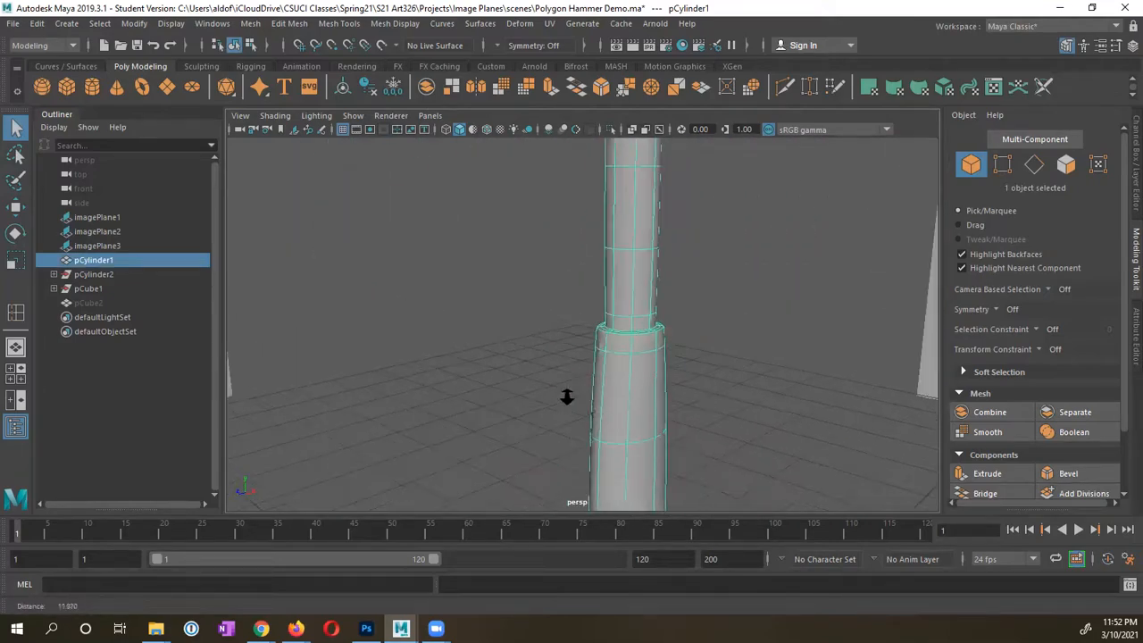
pyautogui.keyDown('alt'); pyautogui.moveTo(632, 408); pyautogui.dragTo(619, 404); pyautogui.keyUp('alt')
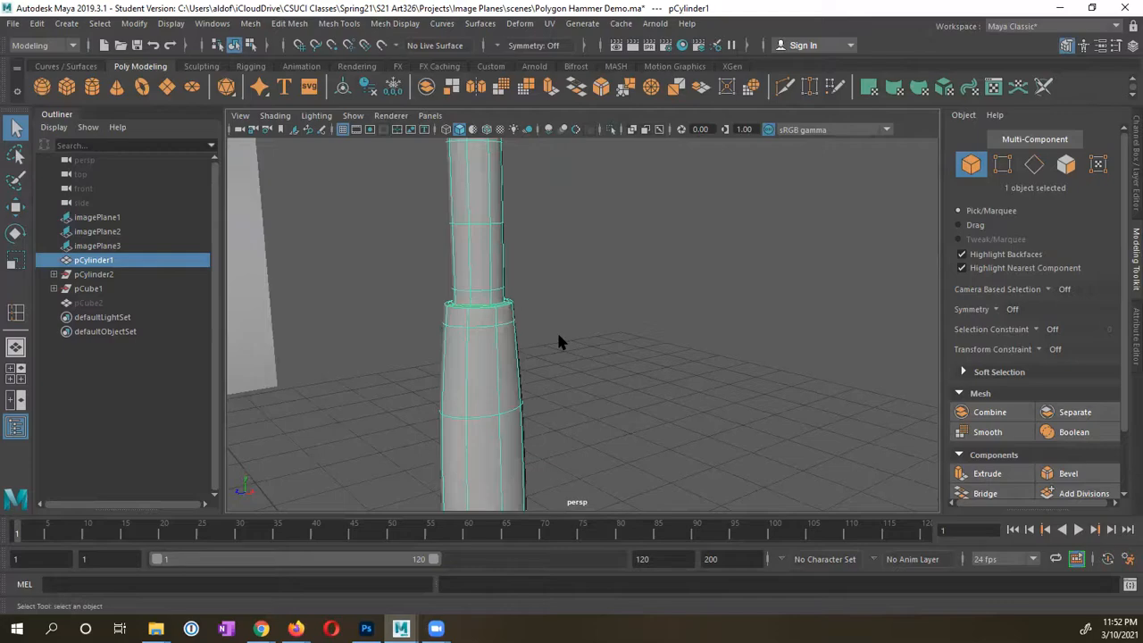
pyautogui.click(559, 342)
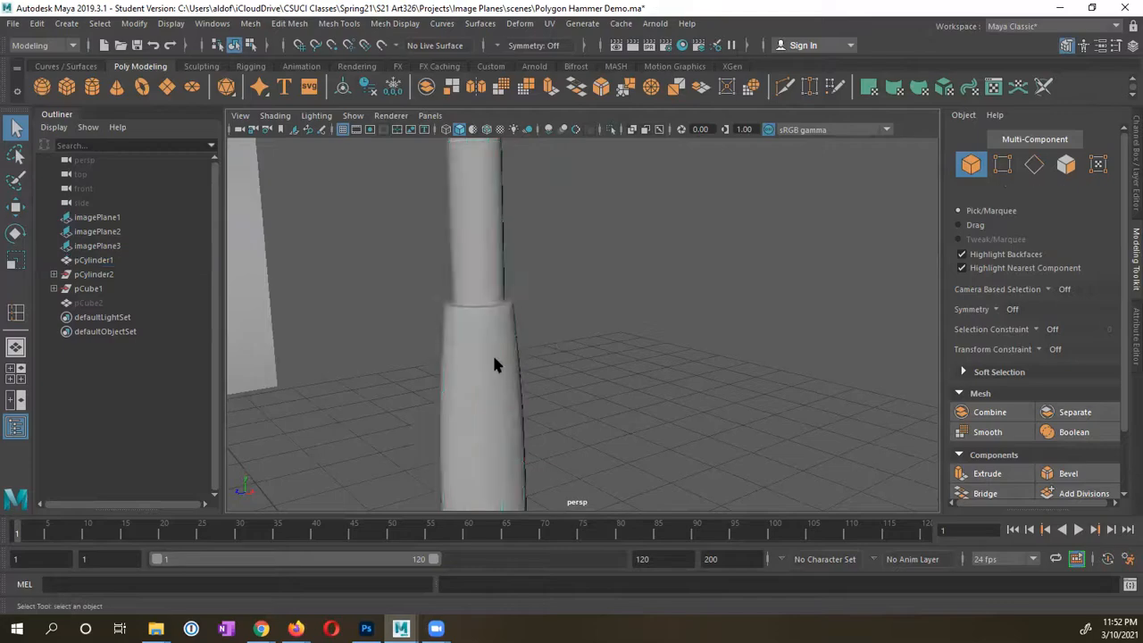
# Step: Select the handle again and show it unsmoothed to inspect its tapered octagonal bottom cap
pyautogui.keyDown('alt'); pyautogui.moveTo(492, 362); pyautogui.dragTo(576, 364); pyautogui.keyUp('alt')
pyautogui.keyDown('alt'); pyautogui.moveTo(576, 365); pyautogui.dragTo(491, 383, button='right'); pyautogui.keyUp('alt')
pyautogui.keyDown('alt'); pyautogui.moveTo(530, 396); pyautogui.dragTo(550, 291, button='middle'); pyautogui.keyUp('alt')
pyautogui.keyDown('alt'); pyautogui.moveTo(550, 291); pyautogui.dragTo(544, 301, button='right'); pyautogui.keyUp('alt')
pyautogui.keyDown('alt'); pyautogui.moveTo(581, 345); pyautogui.dragTo(451, 337); pyautogui.keyUp('alt')
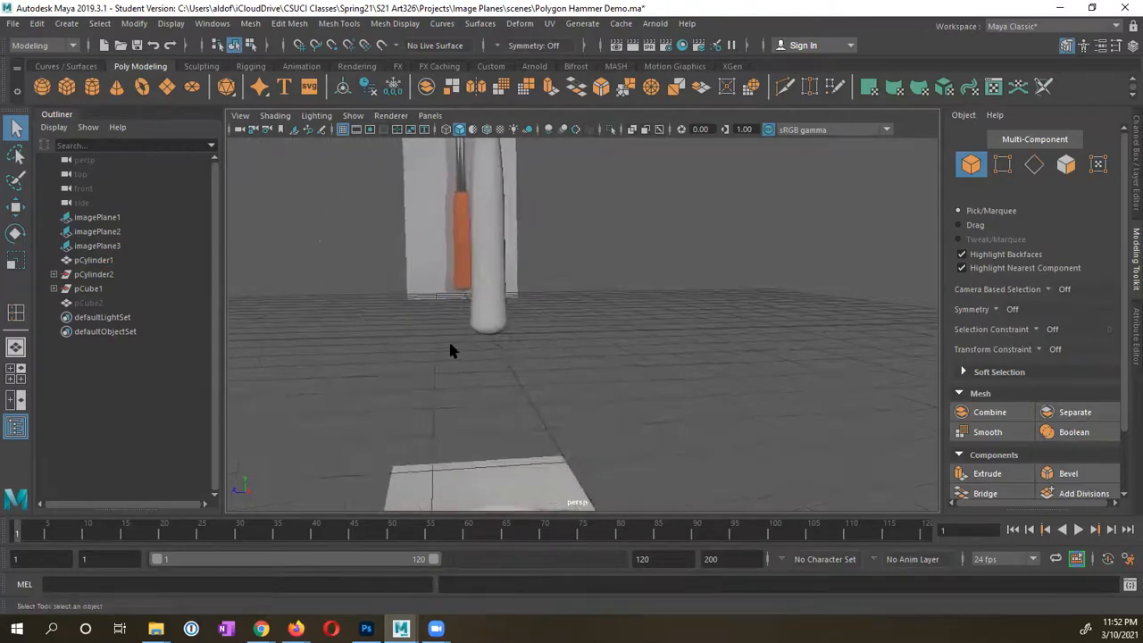
pyautogui.keyDown('alt'); pyautogui.moveTo(449, 340); pyautogui.dragTo(616, 344, button='right'); pyautogui.keyUp('alt')
pyautogui.keyDown('alt'); pyautogui.moveTo(527, 354); pyautogui.dragTo(649, 379, button='middle'); pyautogui.keyUp('alt')
pyautogui.click(585, 377)
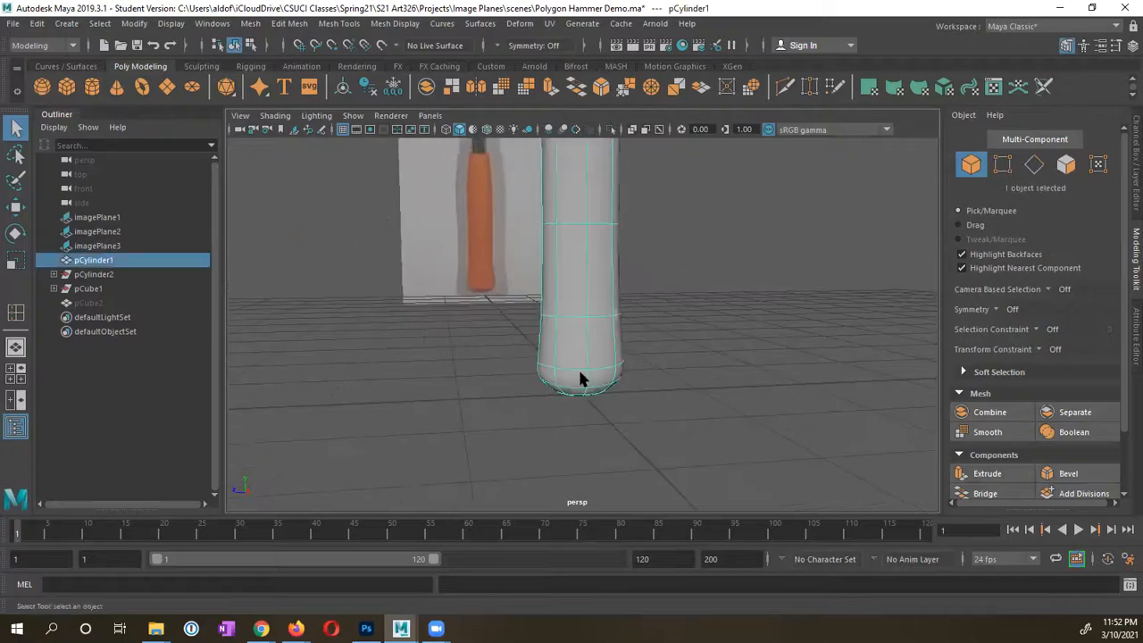
pyautogui.press('1')
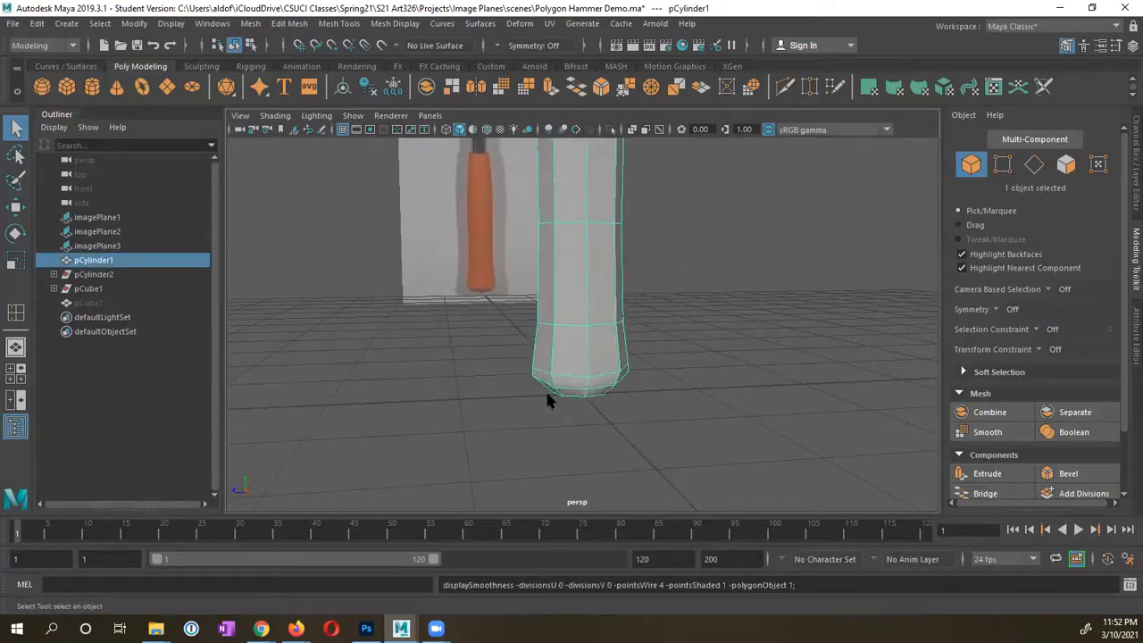
pyautogui.keyDown('alt'); pyautogui.moveTo(547, 393); pyautogui.dragTo(665, 393, button='right'); pyautogui.keyUp('alt')
pyautogui.keyDown('alt'); pyautogui.moveTo(673, 411); pyautogui.dragTo(662, 398); pyautogui.keyUp('alt')
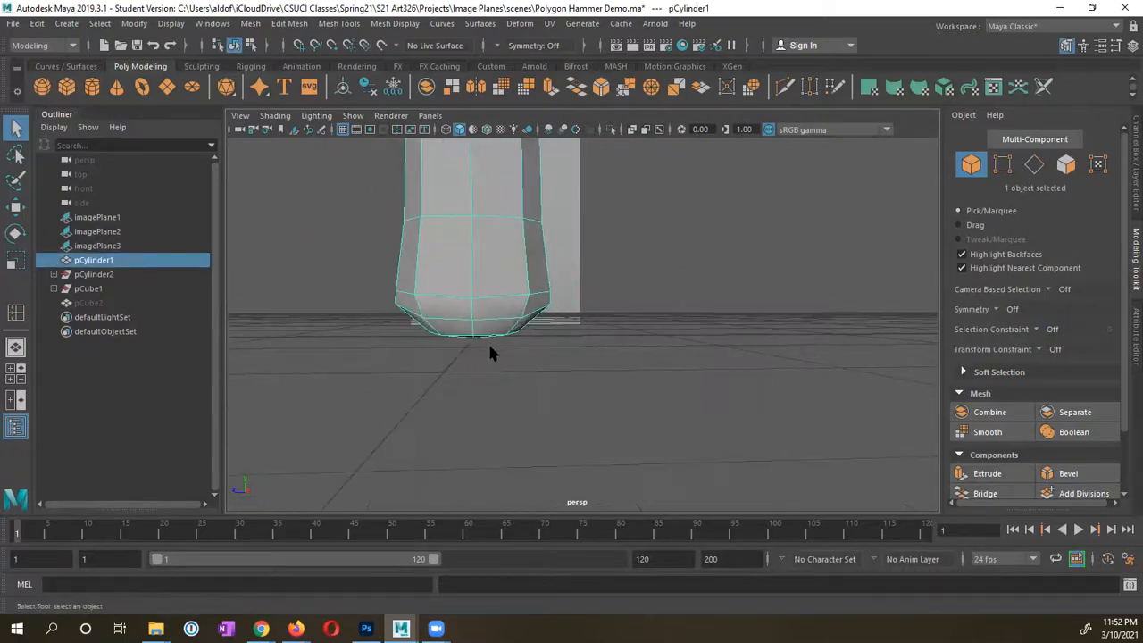
pyautogui.keyDown('alt'); pyautogui.moveTo(489, 353); pyautogui.dragTo(514, 330); pyautogui.keyUp('alt')
pyautogui.keyDown('alt'); pyautogui.moveTo(687, 277); pyautogui.dragTo(569, 342, button='middle'); pyautogui.keyUp('alt')
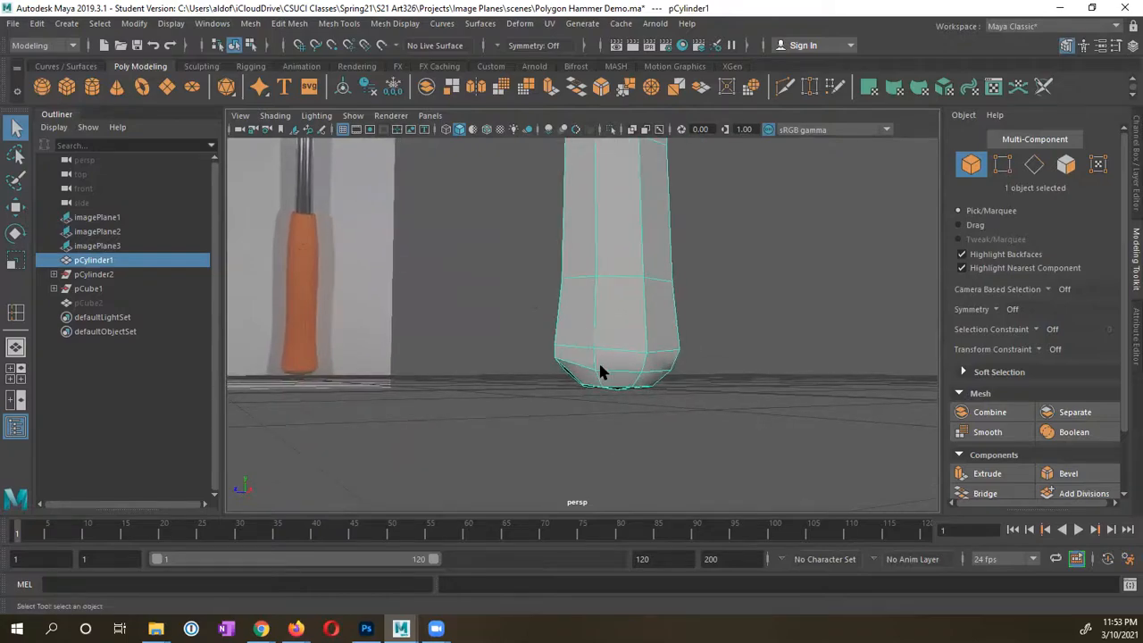
# Step: In the enlarged side view, select the handle's bottom edge loop plus additional ring edges
pyautogui.press('space')
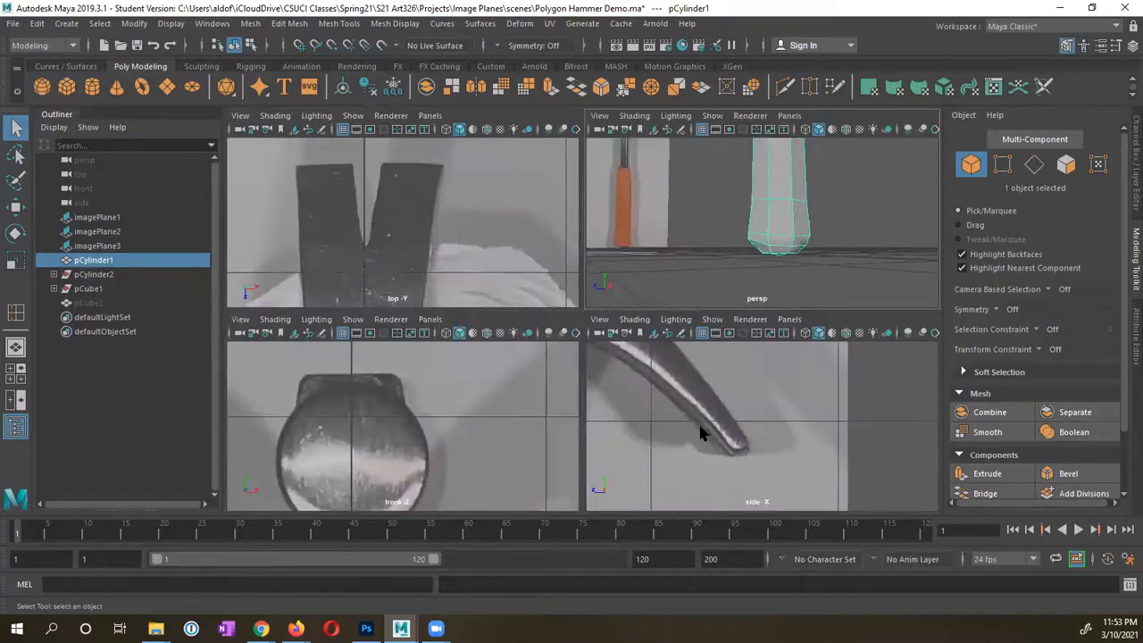
pyautogui.press('space')
pyautogui.keyDown('alt'); pyautogui.moveTo(506, 391); pyautogui.dragTo(365, 388, button='right'); pyautogui.keyUp('alt')
pyautogui.keyDown('alt'); pyautogui.moveTo(510, 369); pyautogui.dragTo(515, 240, button='middle'); pyautogui.keyUp('alt')
pyautogui.keyDown('alt'); pyautogui.moveTo(482, 368); pyautogui.dragTo(707, 384, button='right'); pyautogui.keyUp('alt')
pyautogui.keyDown('alt'); pyautogui.moveTo(594, 364); pyautogui.dragTo(640, 281, button='middle'); pyautogui.keyUp('alt')
pyautogui.keyDown('alt'); pyautogui.moveTo(487, 369); pyautogui.dragTo(534, 364, button='right'); pyautogui.keyUp('alt')
pyautogui.keyDown('alt'); pyautogui.moveTo(593, 337); pyautogui.dragTo(690, 320, button='middle'); pyautogui.keyUp('alt')
pyautogui.keyDown('alt'); pyautogui.moveTo(492, 375); pyautogui.dragTo(357, 373, button='right'); pyautogui.keyUp('alt')
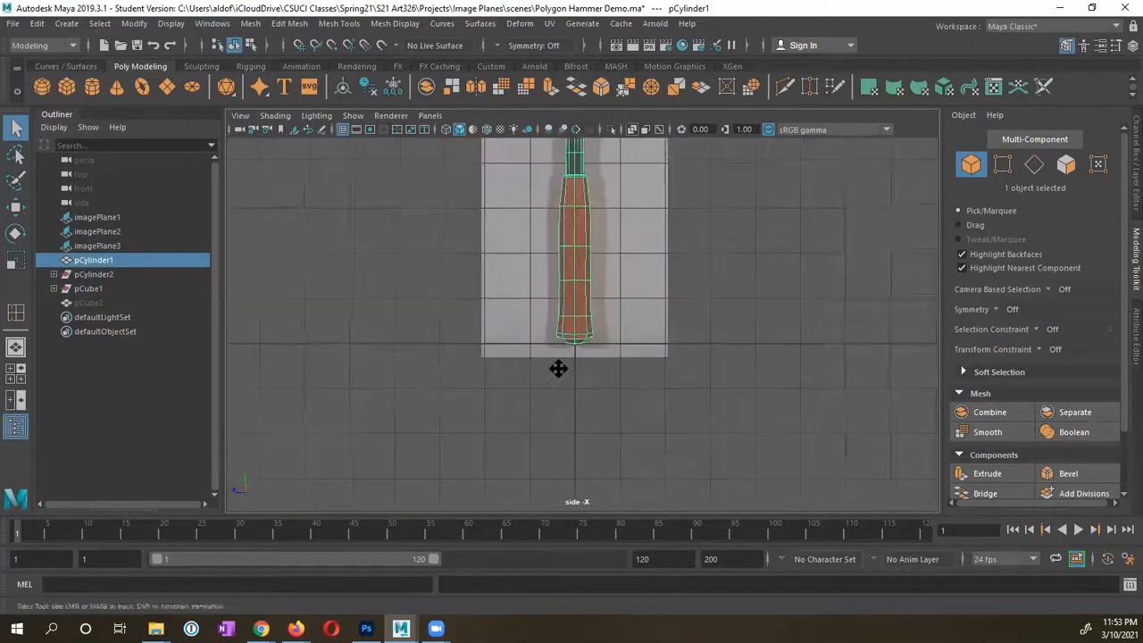
pyautogui.keyDown('alt'); pyautogui.moveTo(559, 368); pyautogui.dragTo(560, 362, button='middle'); pyautogui.keyUp('alt')
pyautogui.keyDown('alt'); pyautogui.moveTo(571, 362); pyautogui.dragTo(951, 360, button='right'); pyautogui.keyUp('alt')
pyautogui.keyDown('alt'); pyautogui.moveTo(505, 372); pyautogui.dragTo(658, 354, button='right'); pyautogui.keyUp('alt')
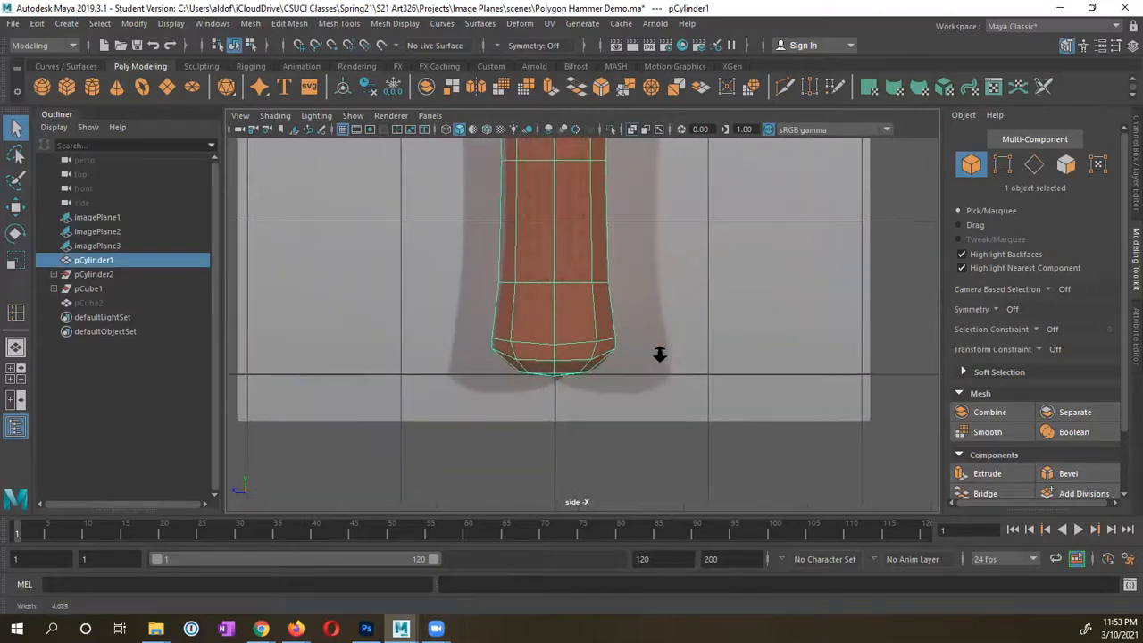
pyautogui.moveTo(557, 365); pyautogui.dragTo(555, 195, button='right')
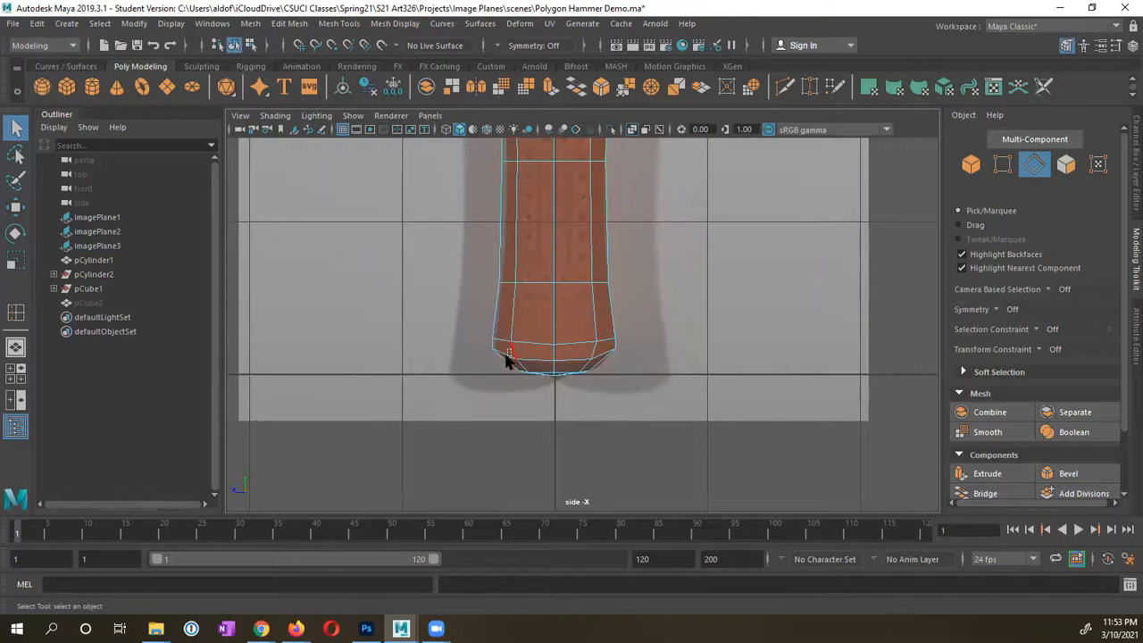
pyautogui.doubleClick(534, 355)
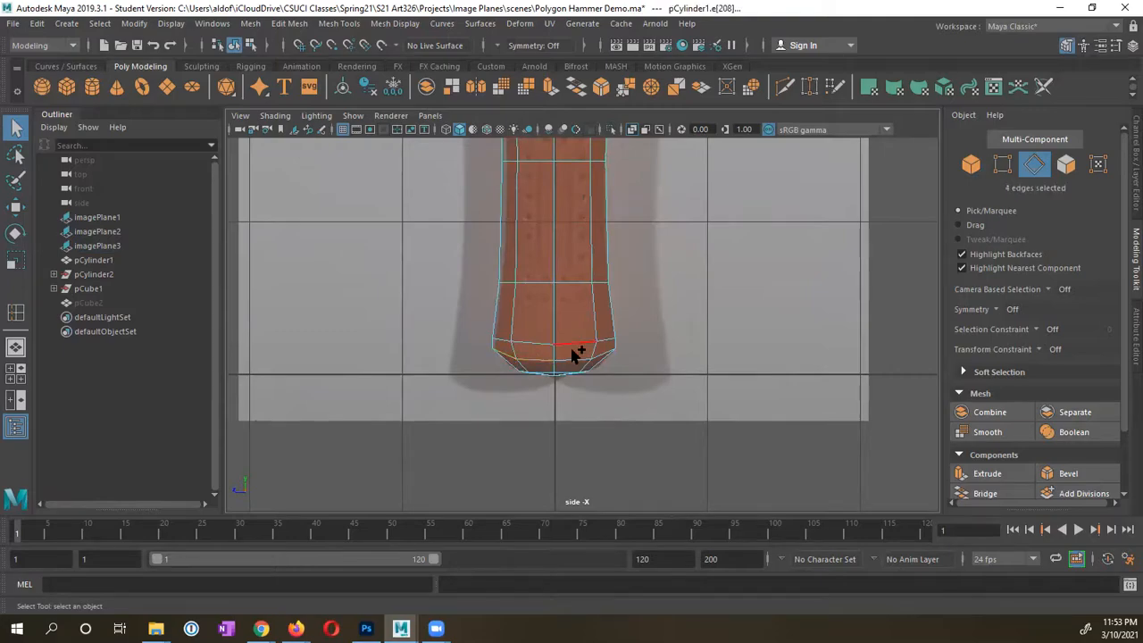
pyautogui.keyDown('shift'); pyautogui.moveTo(572, 350); pyautogui.dragTo(613, 349); pyautogui.keyUp('shift')
# Step: In the full perspective view, preview the handle smoothed with its rounded bottom tip
pyautogui.press('space')
pyautogui.keyDown('alt'); pyautogui.moveTo(732, 244); pyautogui.dragTo(667, 240, button='middle'); pyautogui.keyUp('alt')
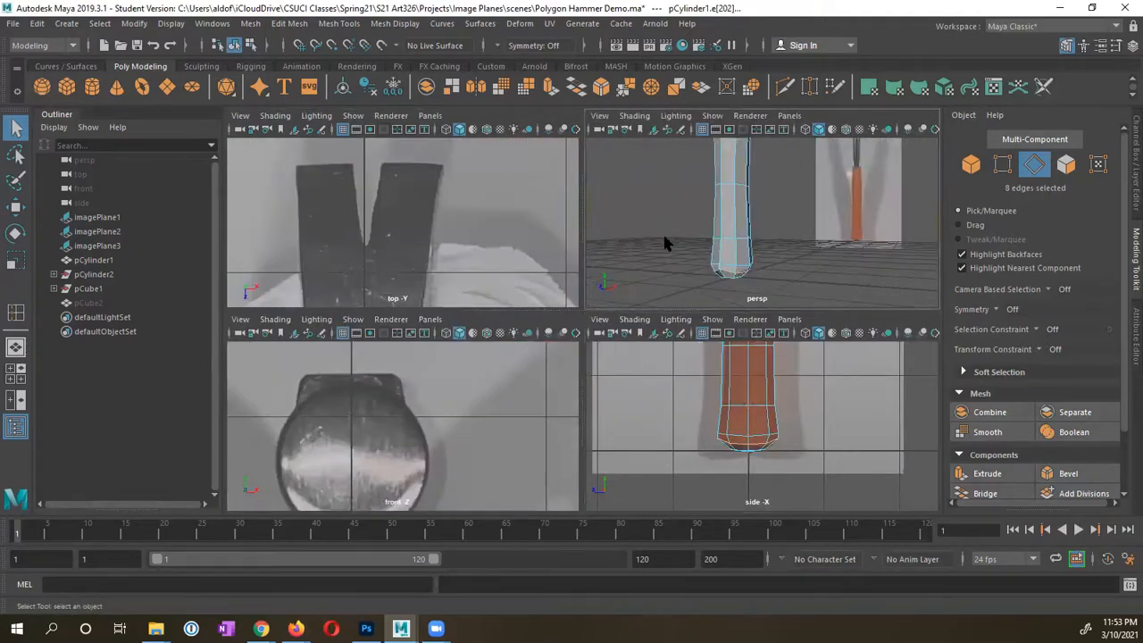
pyautogui.moveTo(694, 264)
pyautogui.keyDown('alt'); pyautogui.mouseDown()
pyautogui.moveTo(748, 258)
pyautogui.moveTo(675, 255)
pyautogui.mouseUp(); pyautogui.keyUp('alt')
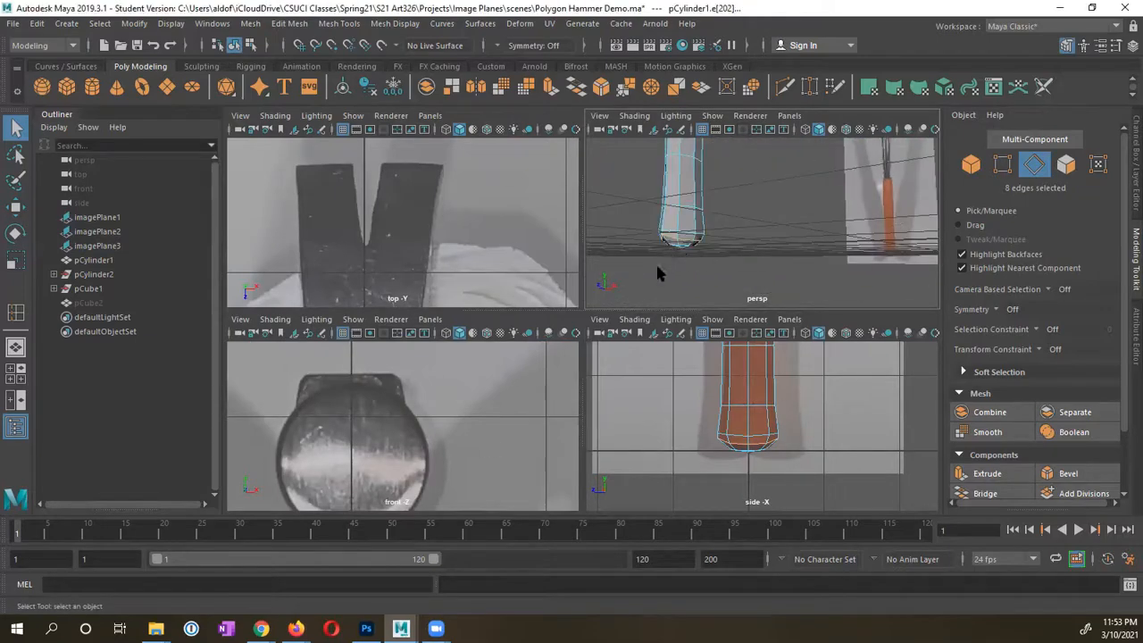
pyautogui.press('space')
pyautogui.keyDown('alt'); pyautogui.moveTo(344, 395); pyautogui.dragTo(475, 379); pyautogui.keyUp('alt')
pyautogui.press('3')
pyautogui.keyDown('alt'); pyautogui.moveTo(476, 379); pyautogui.dragTo(532, 370, button='middle'); pyautogui.keyUp('alt')
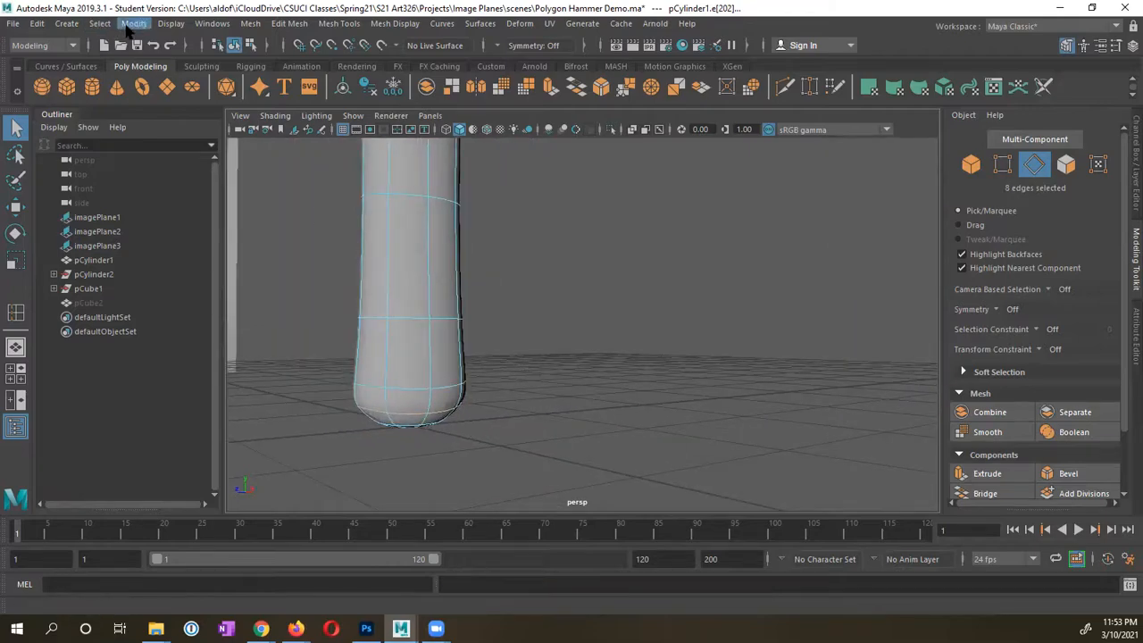
# Step: Crease the handle's selected bottom edges with the Mesh Tools Crease Tool
pyautogui.click(289, 24)
pyautogui.moveTo(248, 23)
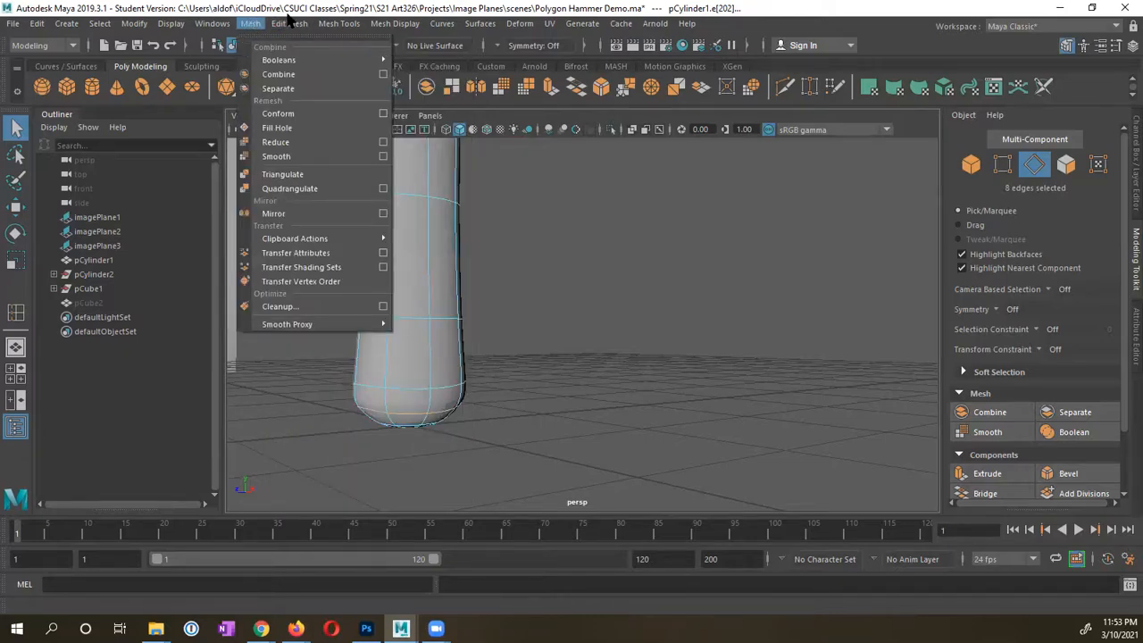
pyautogui.moveTo(290, 24)
pyautogui.moveTo(339, 24)
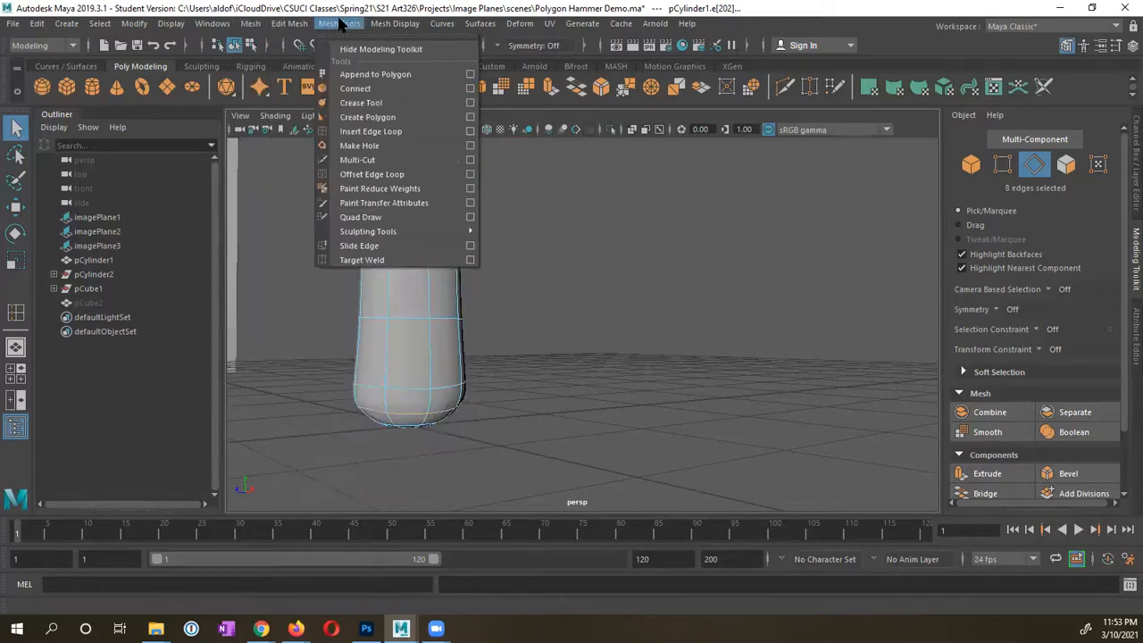
pyautogui.click(358, 104)
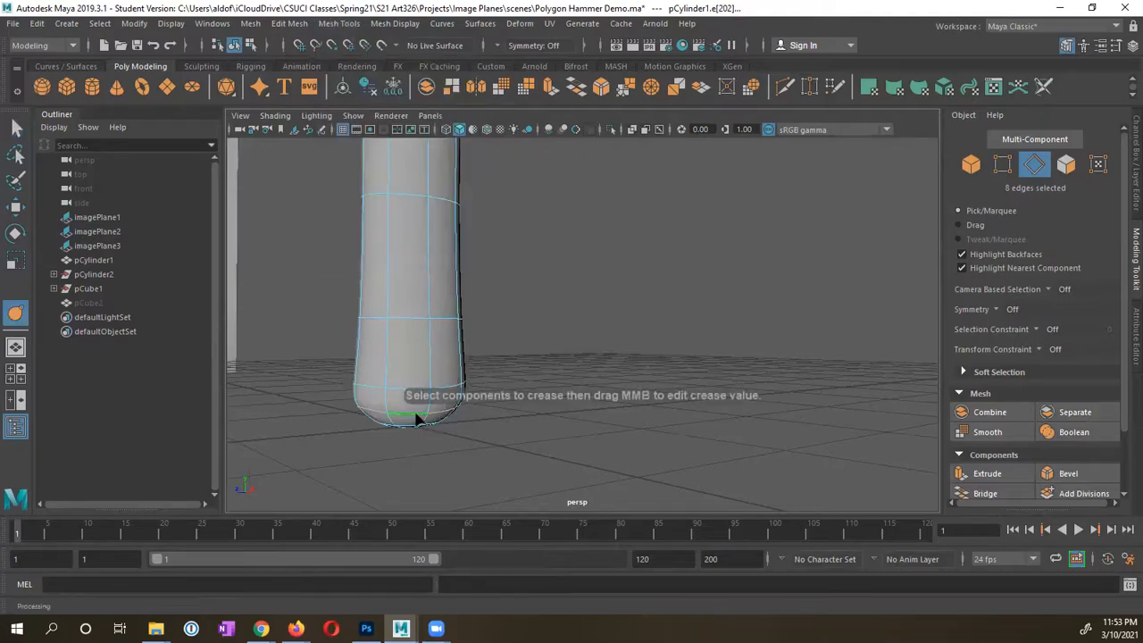
pyautogui.keyDown('alt'); pyautogui.moveTo(413, 417); pyautogui.dragTo(576, 390, button='middle'); pyautogui.keyUp('alt')
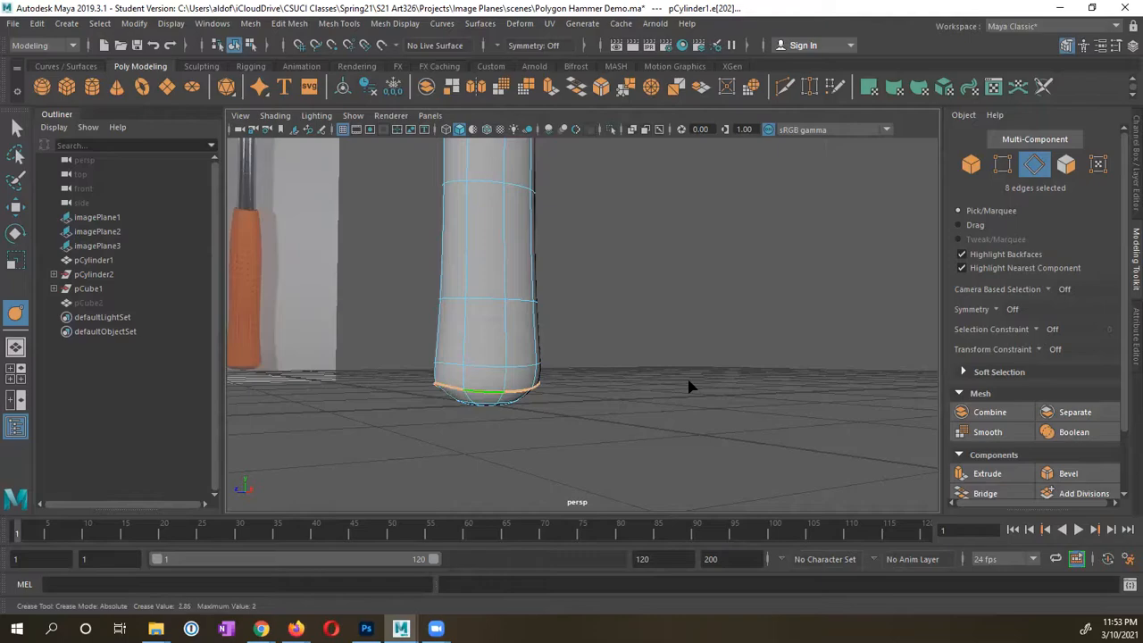
# Step: Inspect the creased bottom, then return to Object Mode with the selection tool
pyautogui.keyDown('alt'); pyautogui.moveTo(596, 429); pyautogui.dragTo(547, 416); pyautogui.keyUp('alt')
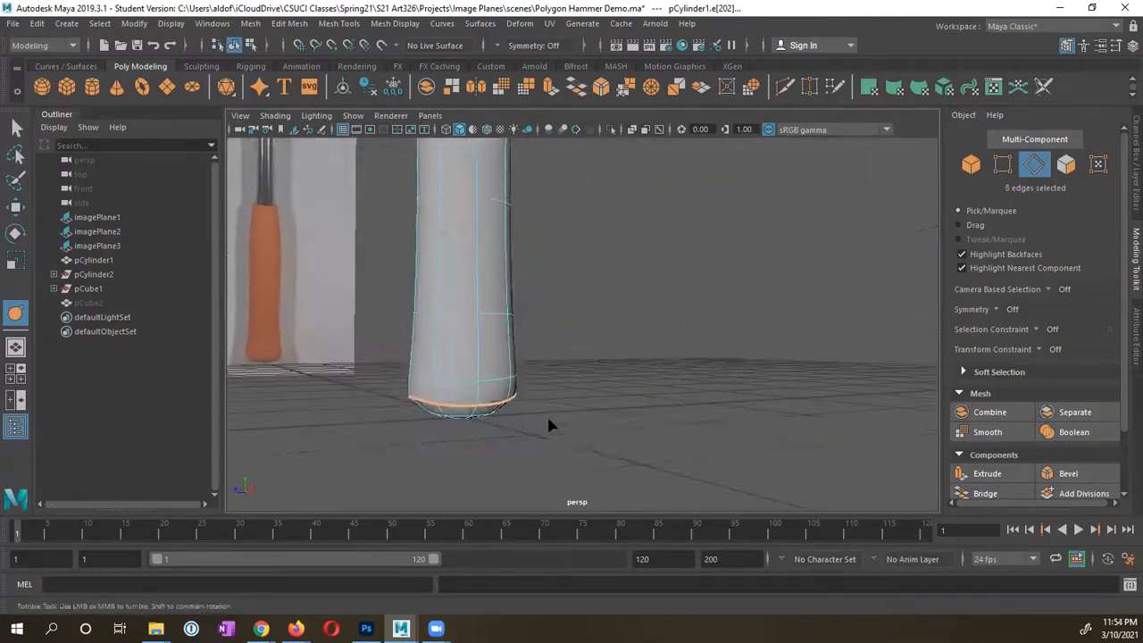
pyautogui.moveTo(465, 234); pyautogui.dragTo(534, 216, button='right')
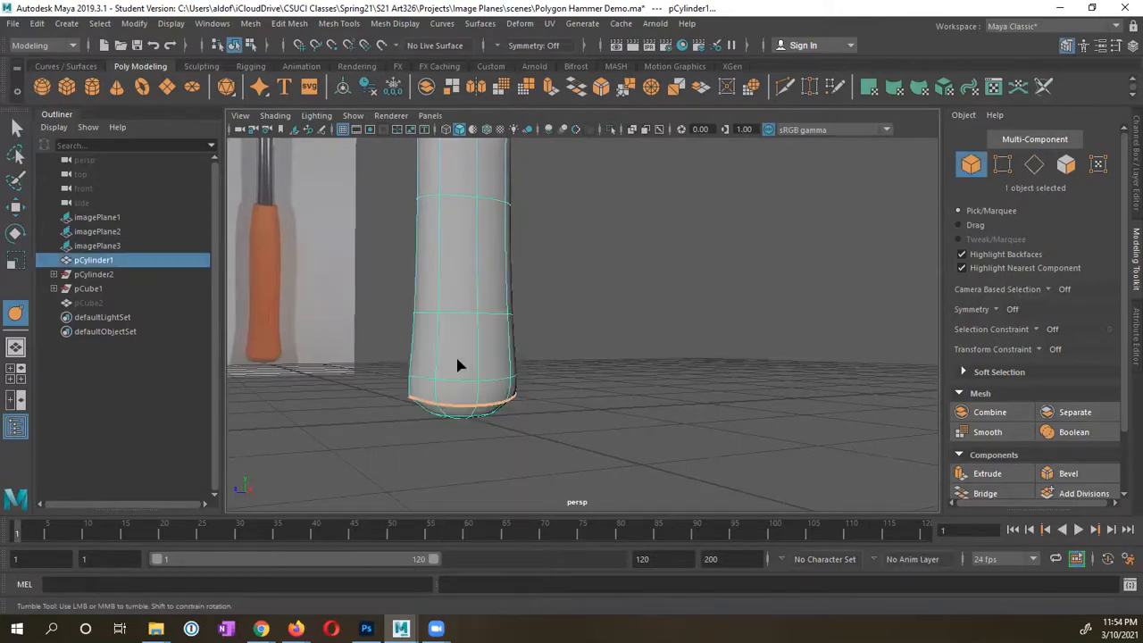
pyautogui.press('q')
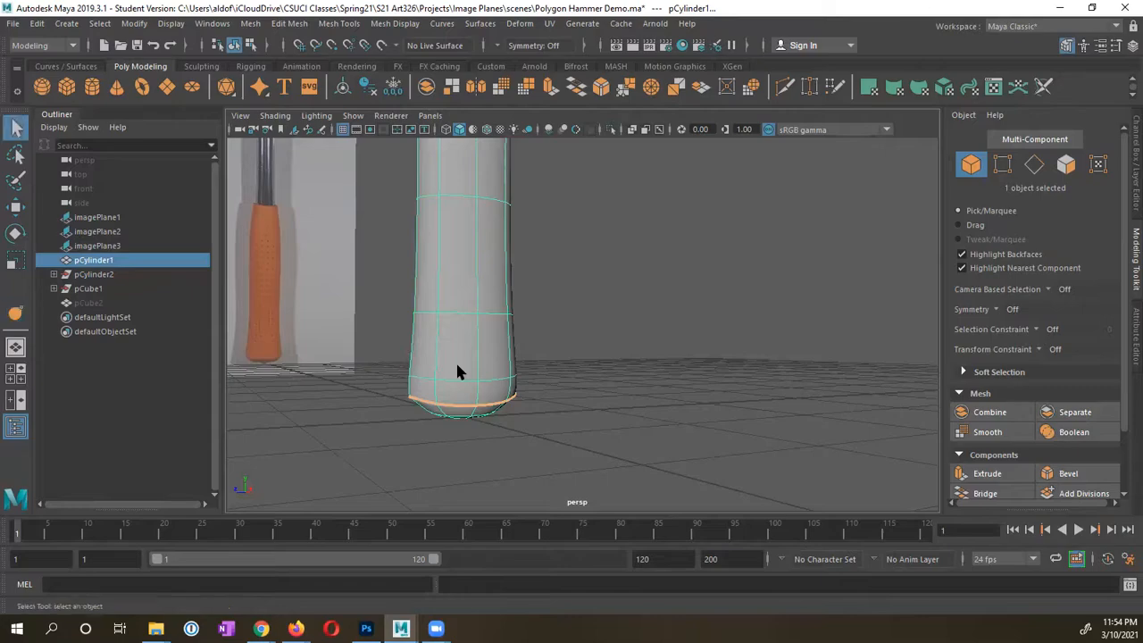
pyautogui.keyDown('alt'); pyautogui.moveTo(502, 401); pyautogui.dragTo(439, 357); pyautogui.keyUp('alt')
pyautogui.click(449, 335)
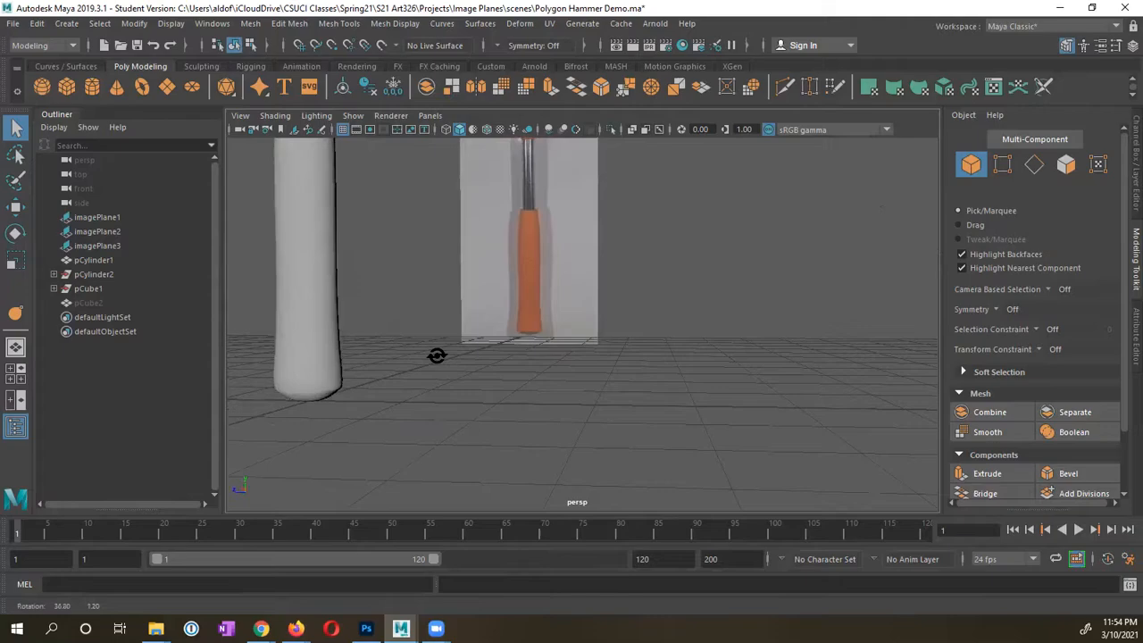
pyautogui.click(301, 356)
pyautogui.keyDown('alt'); pyautogui.moveTo(304, 380); pyautogui.dragTo(438, 398); pyautogui.keyUp('alt')
pyautogui.click(395, 404)
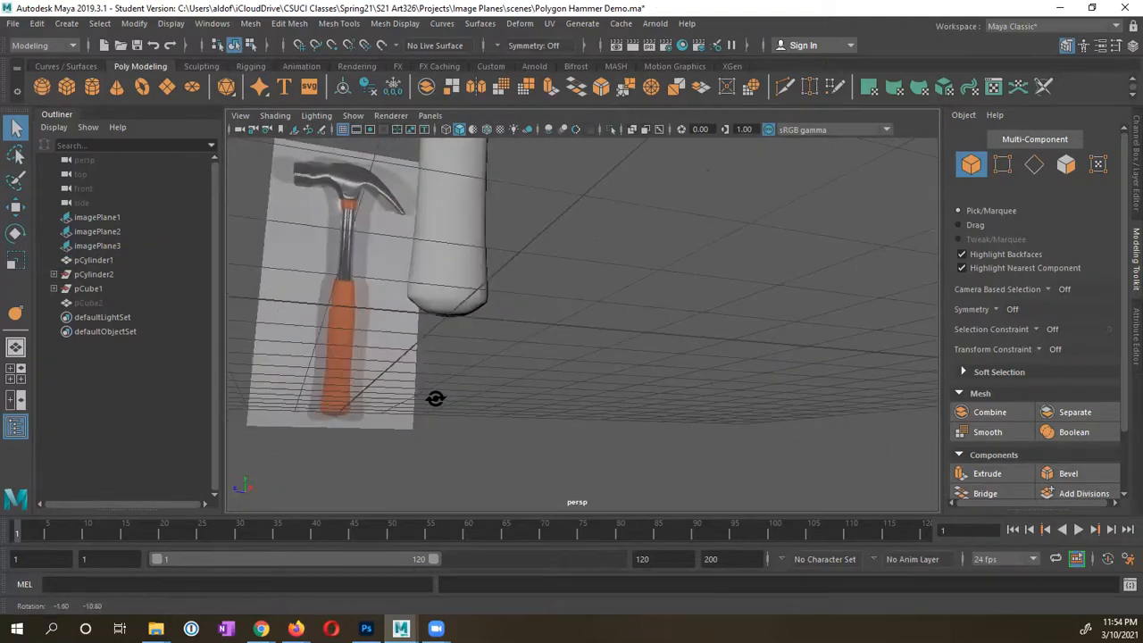
pyautogui.click(444, 304)
pyautogui.keyDown('alt'); pyautogui.moveTo(426, 310); pyautogui.dragTo(567, 331, button='right'); pyautogui.keyUp('alt')
# Step: With smoothing off, insert an edge loop near the bottom of the handle
pyautogui.keyDown('alt'); pyautogui.moveTo(462, 316); pyautogui.dragTo(542, 361, button='middle'); pyautogui.keyUp('alt')
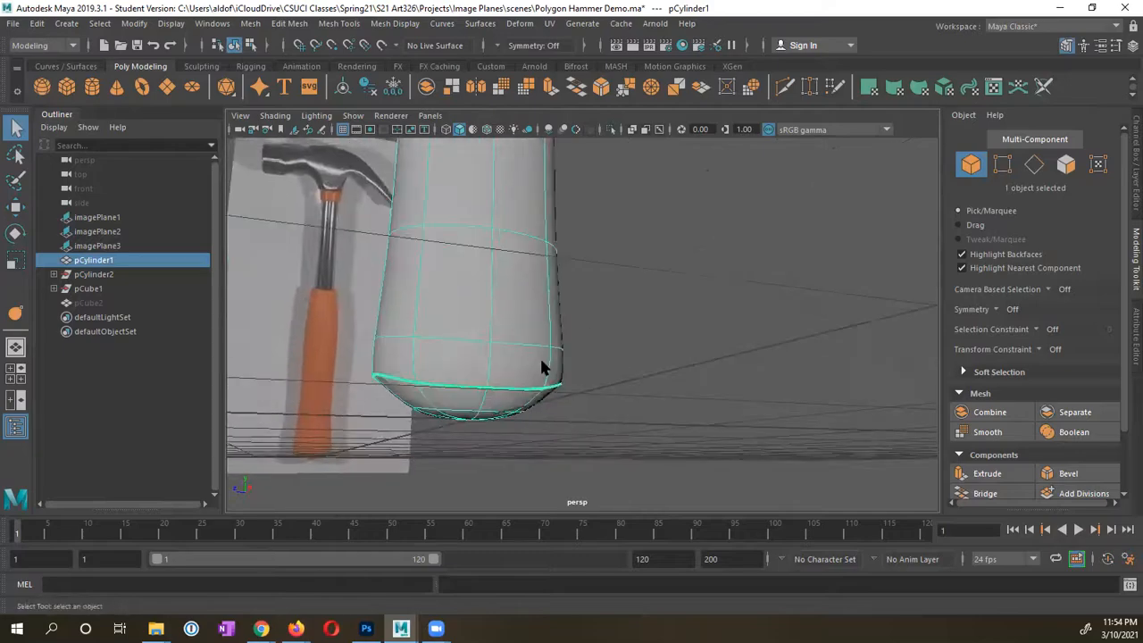
pyautogui.press('1')
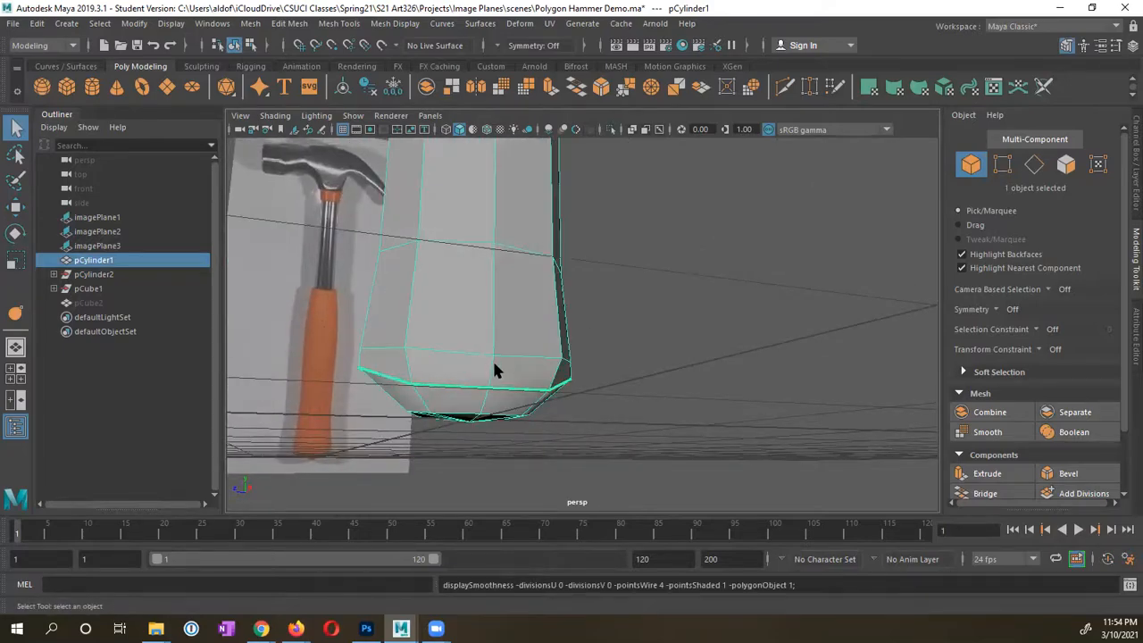
pyautogui.click(290, 24)
pyautogui.moveTo(344, 25)
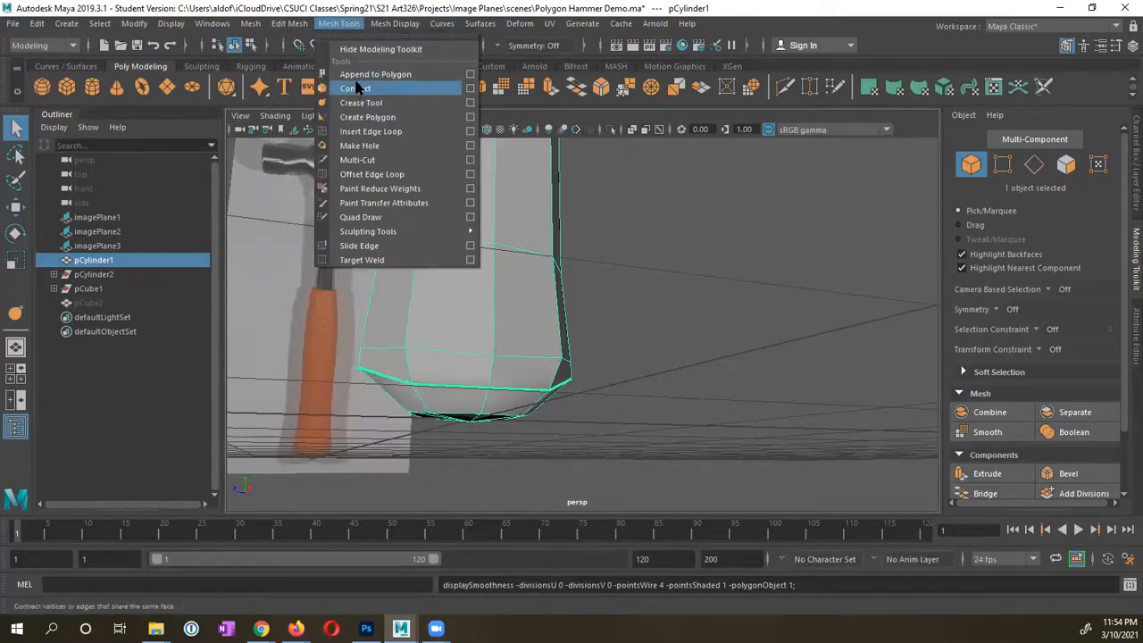
pyautogui.click(357, 131)
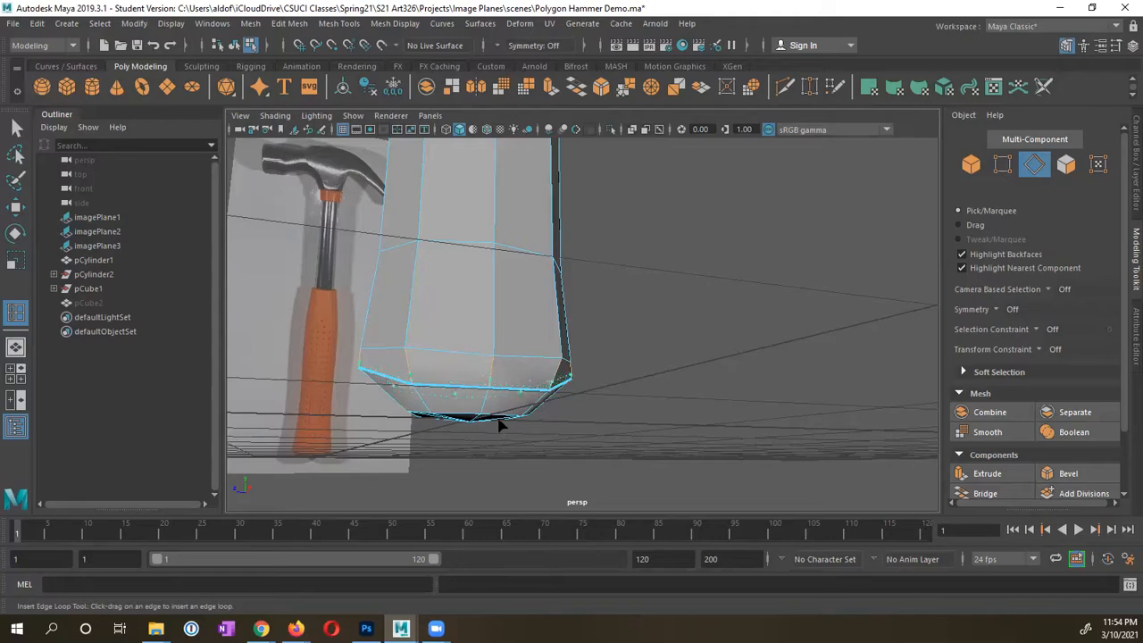
pyautogui.moveTo(499, 425); pyautogui.dragTo(502, 421)
pyautogui.moveTo(503, 371)
pyautogui.keyDown('alt'); pyautogui.mouseDown()
pyautogui.moveTo(490, 388)
pyautogui.moveTo(506, 380)
pyautogui.mouseUp(); pyautogui.keyUp('alt')
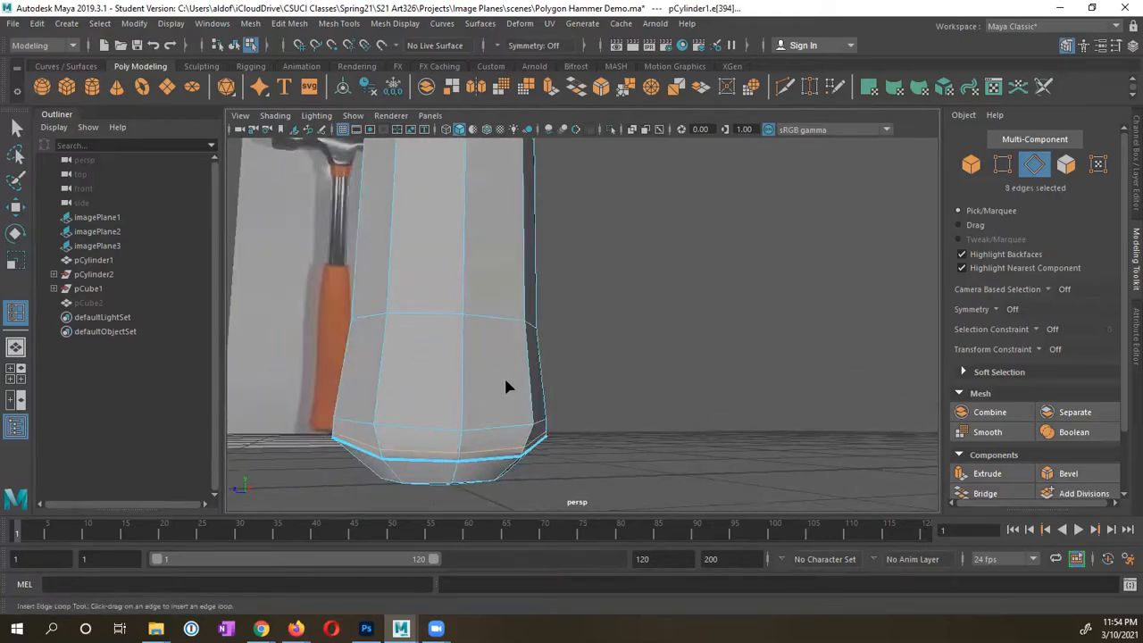
# Step: Back in Object Mode, select the handle and preview it smoothed
pyautogui.moveTo(479, 234); pyautogui.dragTo(551, 212, button='right')
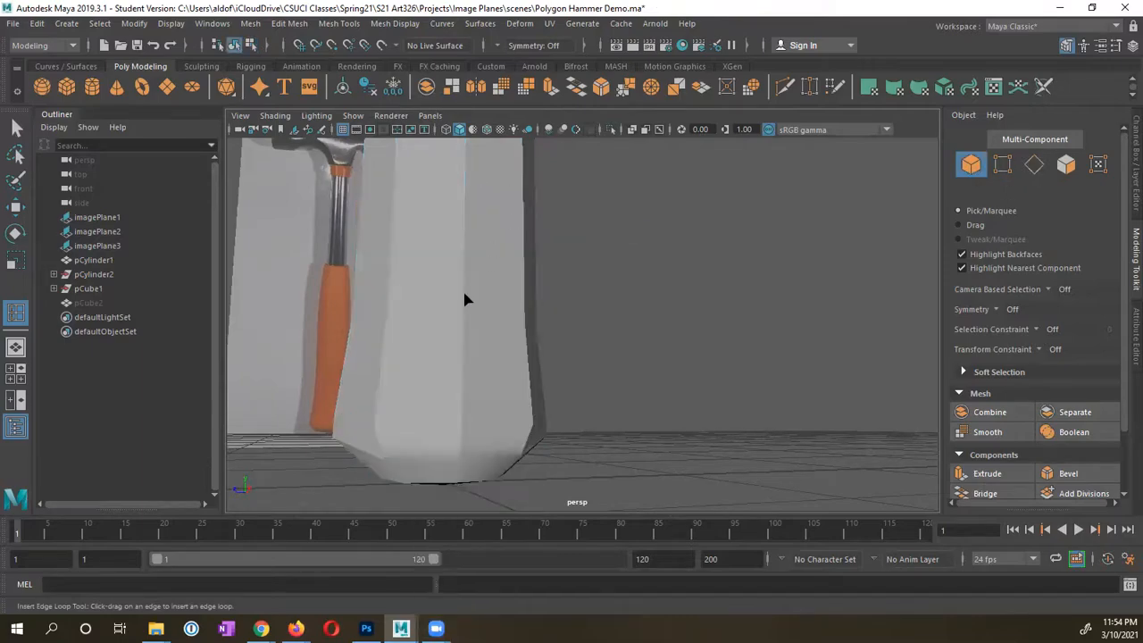
pyautogui.press('q')
pyautogui.click(451, 326)
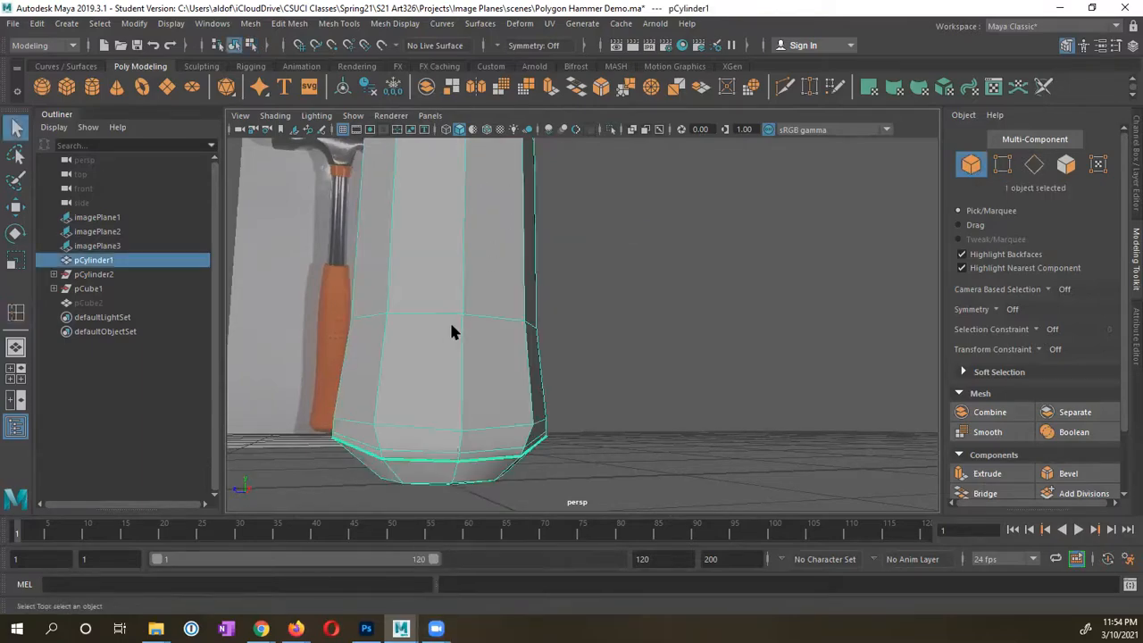
pyautogui.press('3')
pyautogui.keyDown('alt'); pyautogui.moveTo(452, 355); pyautogui.dragTo(462, 380); pyautogui.keyUp('alt')
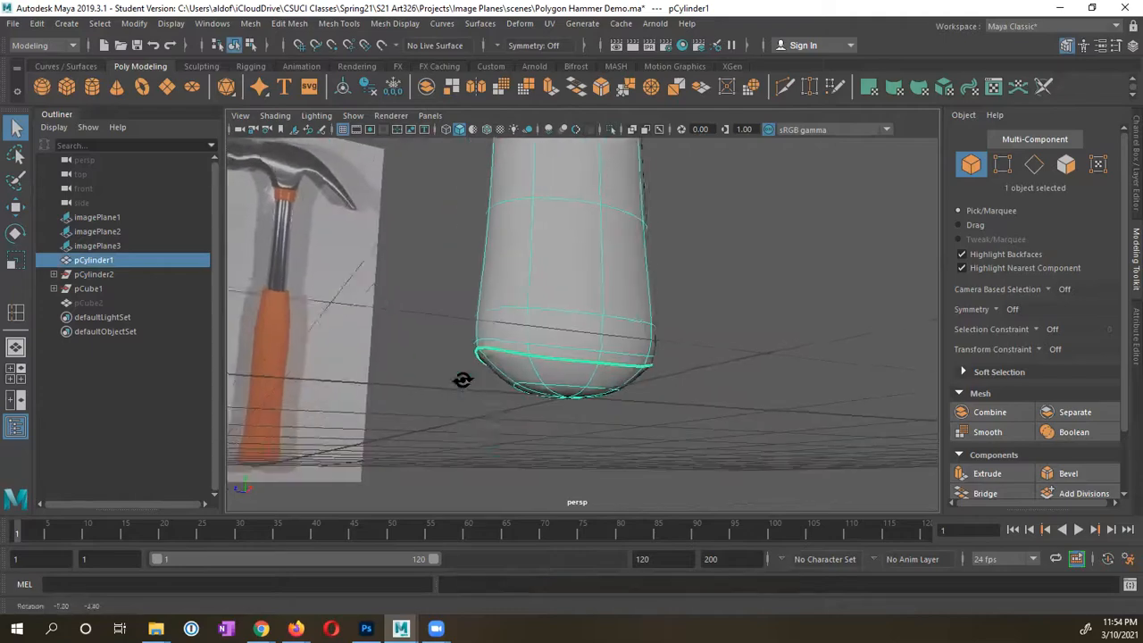
pyautogui.keyDown('alt'); pyautogui.moveTo(463, 381); pyautogui.dragTo(469, 380, button='right'); pyautogui.keyUp('alt')
# Step: Deselect the handle and orbit out to see it beside the hammer reference image
pyautogui.click(453, 317)
pyautogui.keyDown('alt'); pyautogui.moveTo(494, 370); pyautogui.dragTo(393, 384); pyautogui.keyUp('alt')
pyautogui.keyDown('alt'); pyautogui.moveTo(457, 321); pyautogui.dragTo(464, 357, button='middle'); pyautogui.keyUp('alt')
pyautogui.keyDown('alt'); pyautogui.moveTo(558, 314); pyautogui.dragTo(502, 313, button='right'); pyautogui.keyUp('alt')
pyautogui.keyDown('alt'); pyautogui.moveTo(502, 312); pyautogui.dragTo(508, 379, button='middle'); pyautogui.keyUp('alt')
pyautogui.keyDown('alt'); pyautogui.moveTo(513, 292); pyautogui.dragTo(510, 387, button='middle'); pyautogui.keyUp('alt')
pyautogui.keyDown('alt'); pyautogui.moveTo(556, 376); pyautogui.dragTo(508, 367, button='right'); pyautogui.keyUp('alt')
pyautogui.keyDown('alt'); pyautogui.moveTo(528, 333); pyautogui.dragTo(485, 366); pyautogui.keyUp('alt')
pyautogui.keyDown('alt'); pyautogui.moveTo(485, 365); pyautogui.dragTo(541, 334, button='middle'); pyautogui.keyUp('alt')
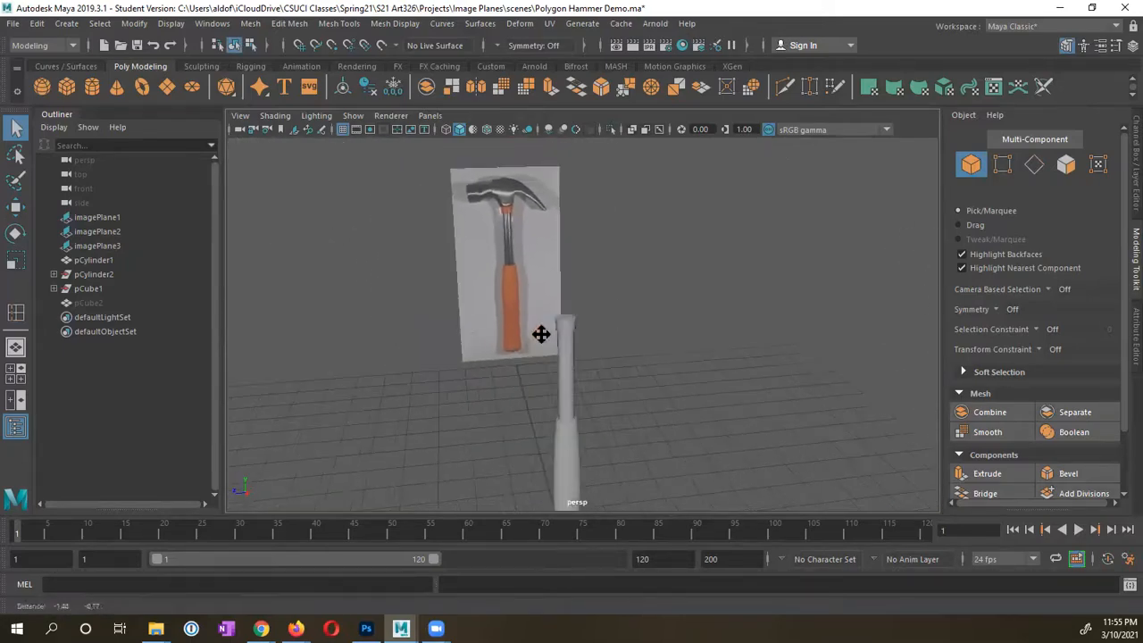
# Step: Unhide the hammer head pCube2 with Shift+H and zoom in on it
pyautogui.click(101, 304)
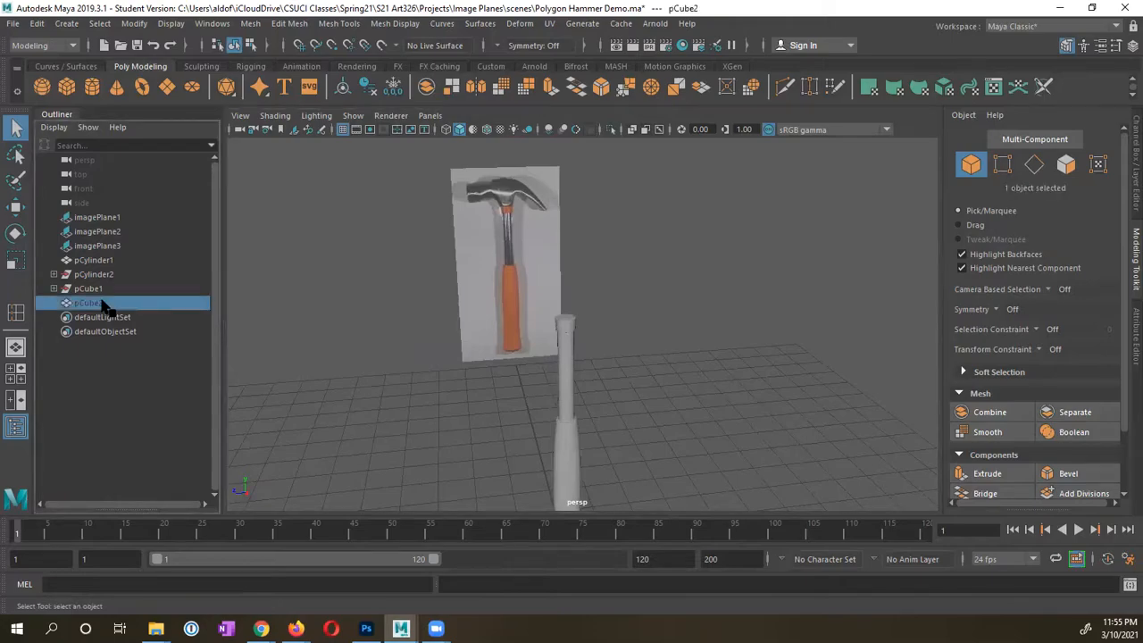
pyautogui.hotkey('shift', 'h')
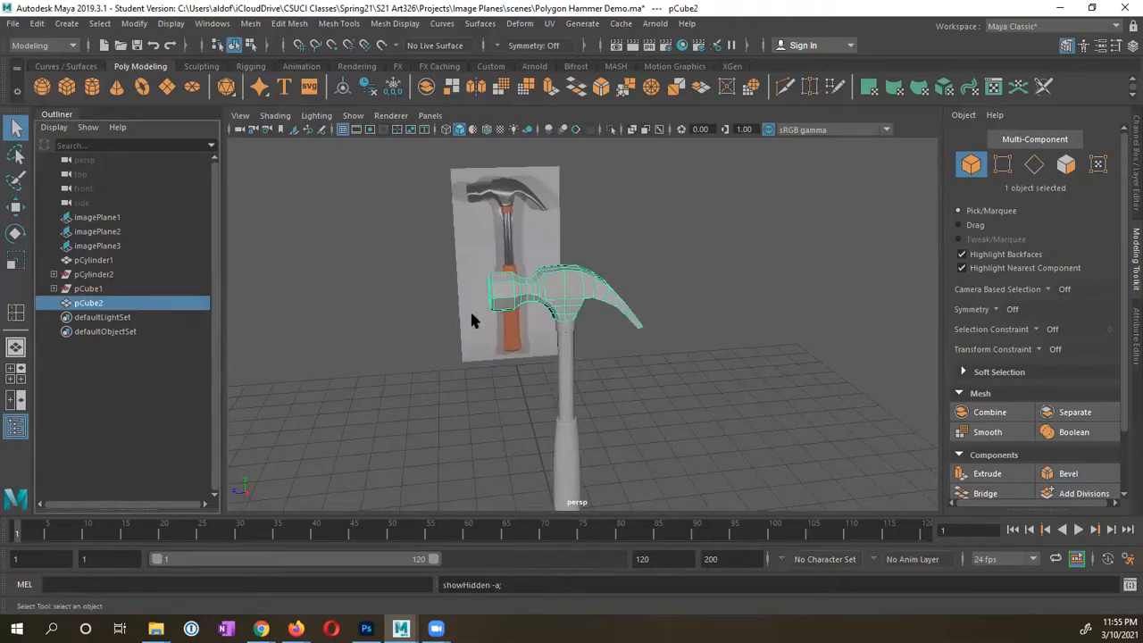
pyautogui.keyDown('alt'); pyautogui.moveTo(472, 313); pyautogui.dragTo(733, 308, button='right'); pyautogui.keyUp('alt')
pyautogui.keyDown('alt'); pyautogui.moveTo(487, 231); pyautogui.dragTo(525, 248); pyautogui.keyUp('alt')
pyautogui.keyDown('alt'); pyautogui.moveTo(525, 248); pyautogui.dragTo(559, 266, button='middle'); pyautogui.keyUp('alt')
pyautogui.keyDown('alt'); pyautogui.moveTo(520, 244); pyautogui.dragTo(523, 289); pyautogui.keyUp('alt')
pyautogui.keyDown('alt'); pyautogui.moveTo(519, 288); pyautogui.dragTo(550, 293, button='middle'); pyautogui.keyUp('alt')
pyautogui.keyDown('alt'); pyautogui.moveTo(483, 309); pyautogui.dragTo(612, 305, button='right'); pyautogui.keyUp('alt')
pyautogui.keyDown('alt'); pyautogui.moveTo(605, 310); pyautogui.dragTo(652, 325, button='middle'); pyautogui.keyUp('alt')
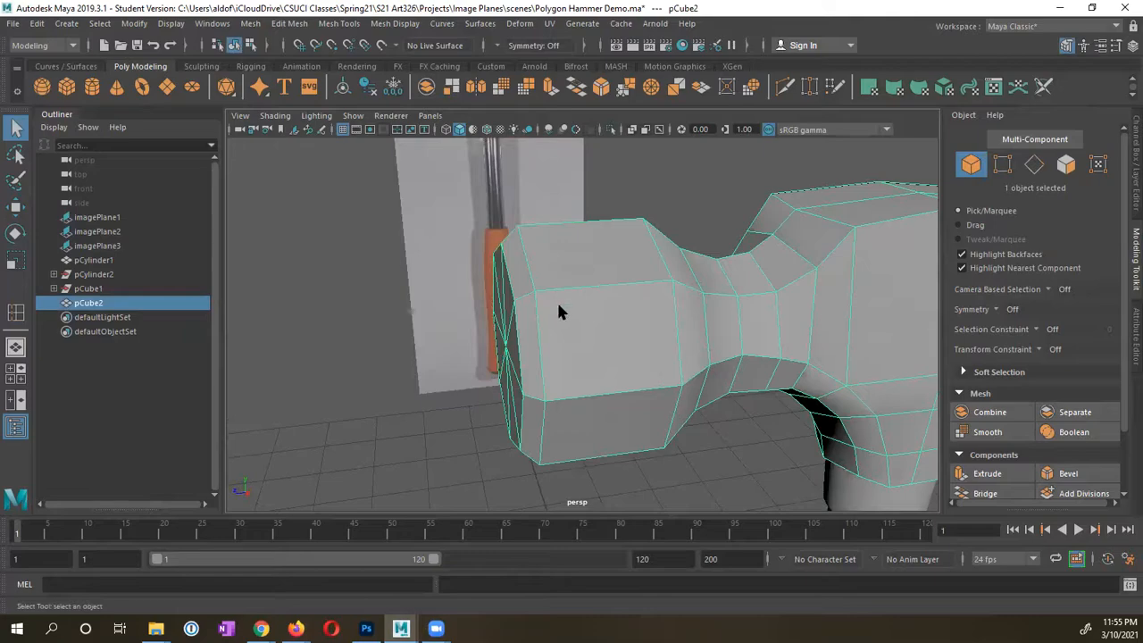
# Step: Switch to Edge mode and select the edge loop around the head's striking end
pyautogui.press('space')
pyautogui.moveTo(748, 240); pyautogui.dragTo(748, 191, button='right')
pyautogui.press('space')
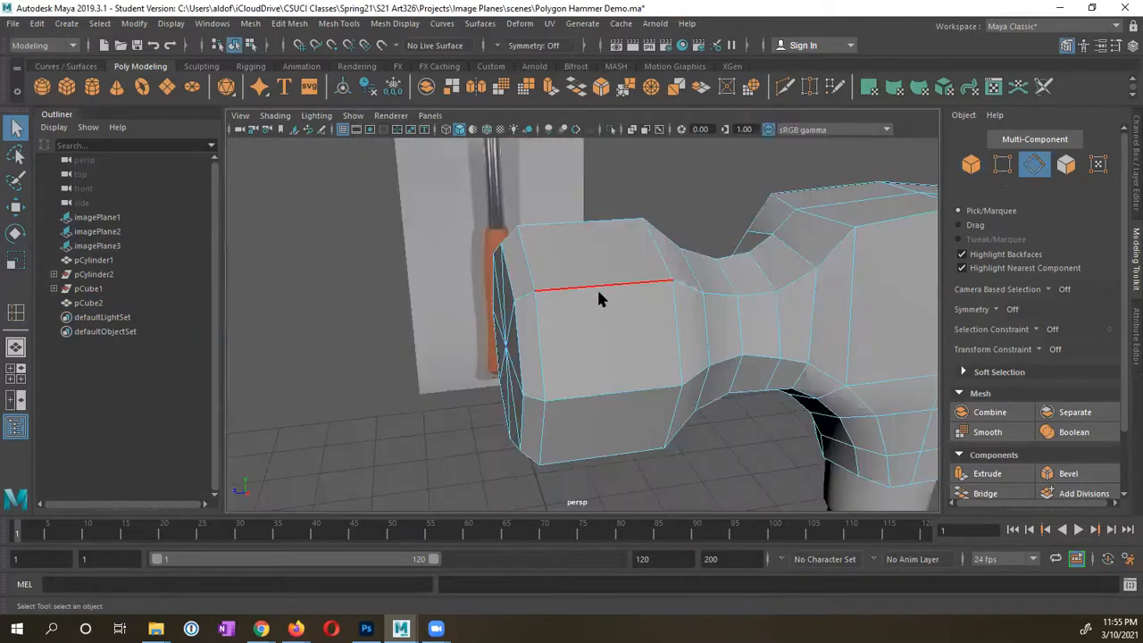
pyautogui.doubleClick(538, 341)
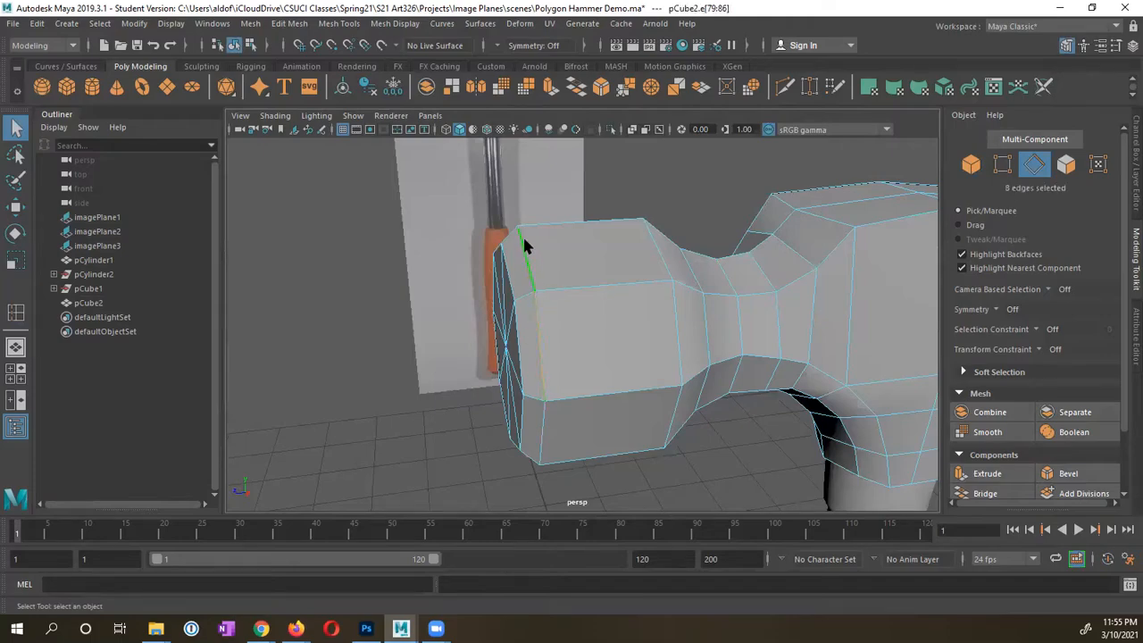
pyautogui.keyDown('alt'); pyautogui.moveTo(550, 390); pyautogui.dragTo(655, 299); pyautogui.keyUp('alt')
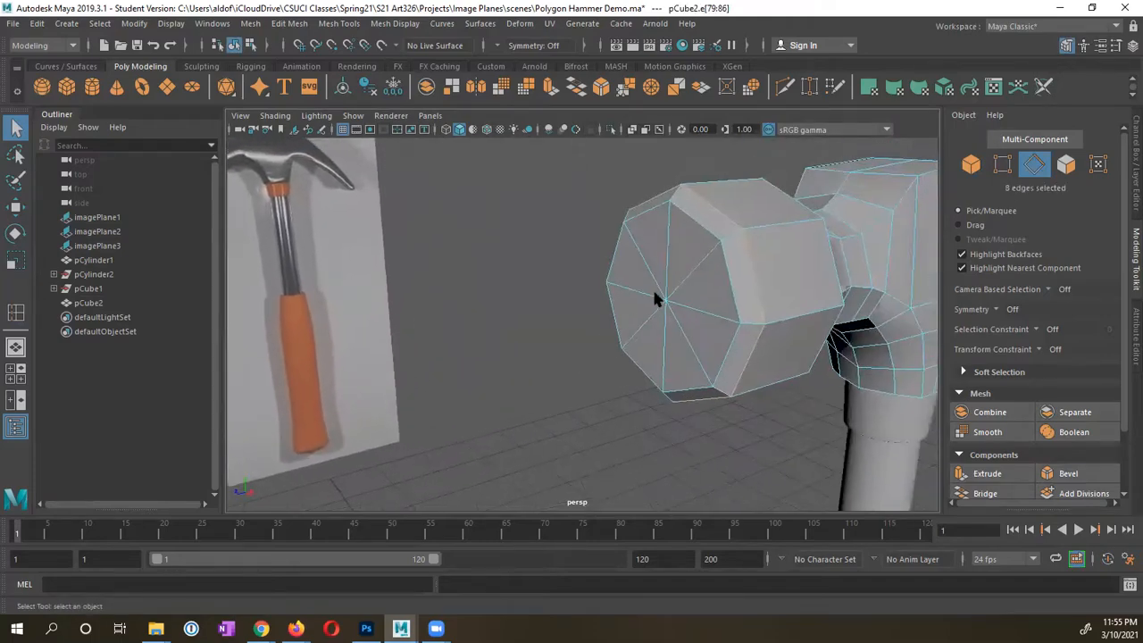
pyautogui.keyDown('alt'); pyautogui.moveTo(699, 265); pyautogui.dragTo(684, 271); pyautogui.keyUp('alt')
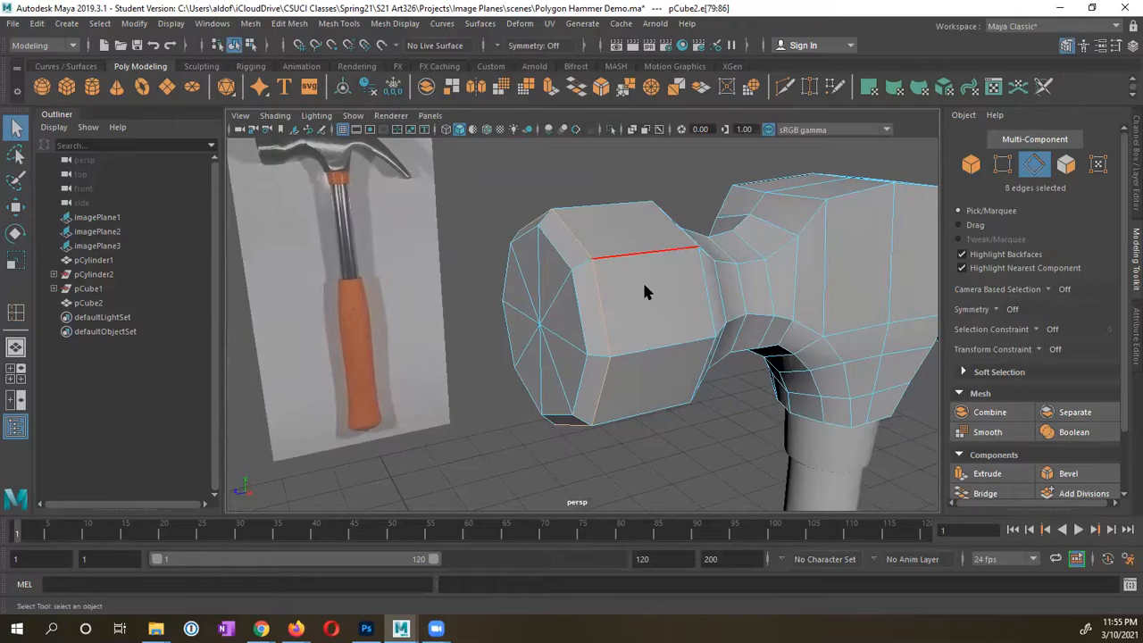
# Step: Tear off the Mesh Tools menu into a floating window and move it aside
pyautogui.click(292, 24)
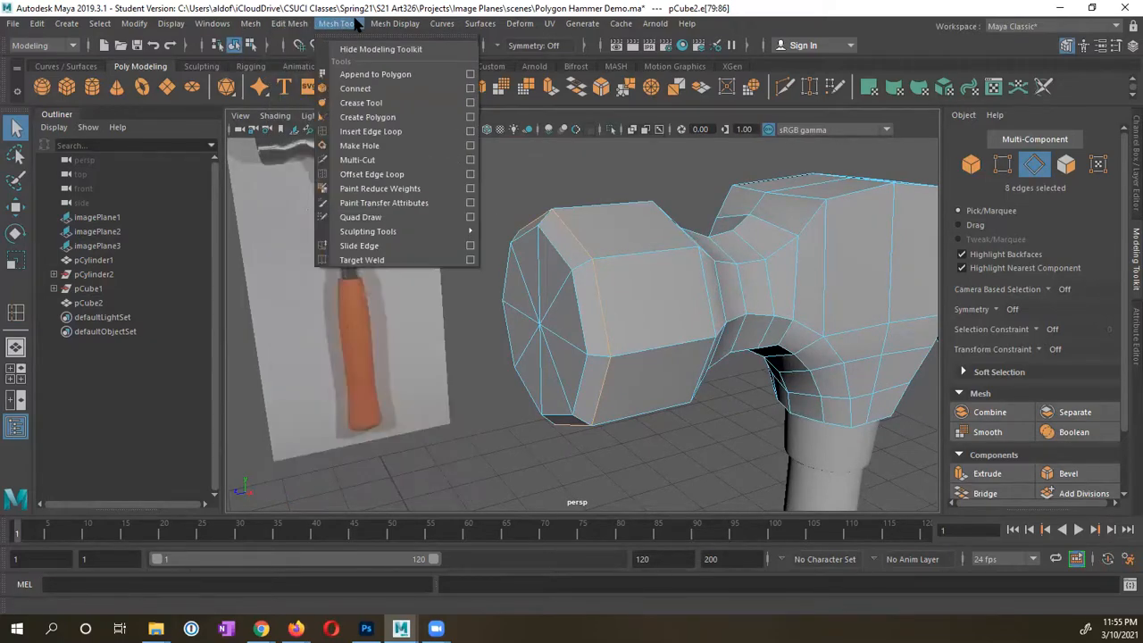
pyautogui.click(373, 37)
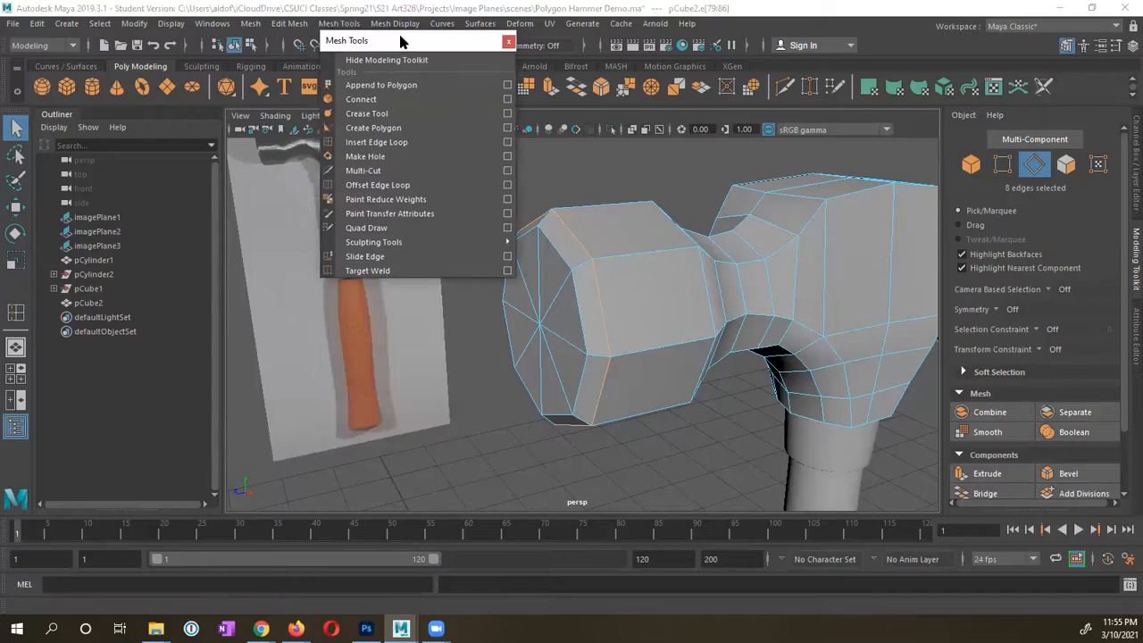
pyautogui.moveTo(400, 42); pyautogui.dragTo(264, 217)
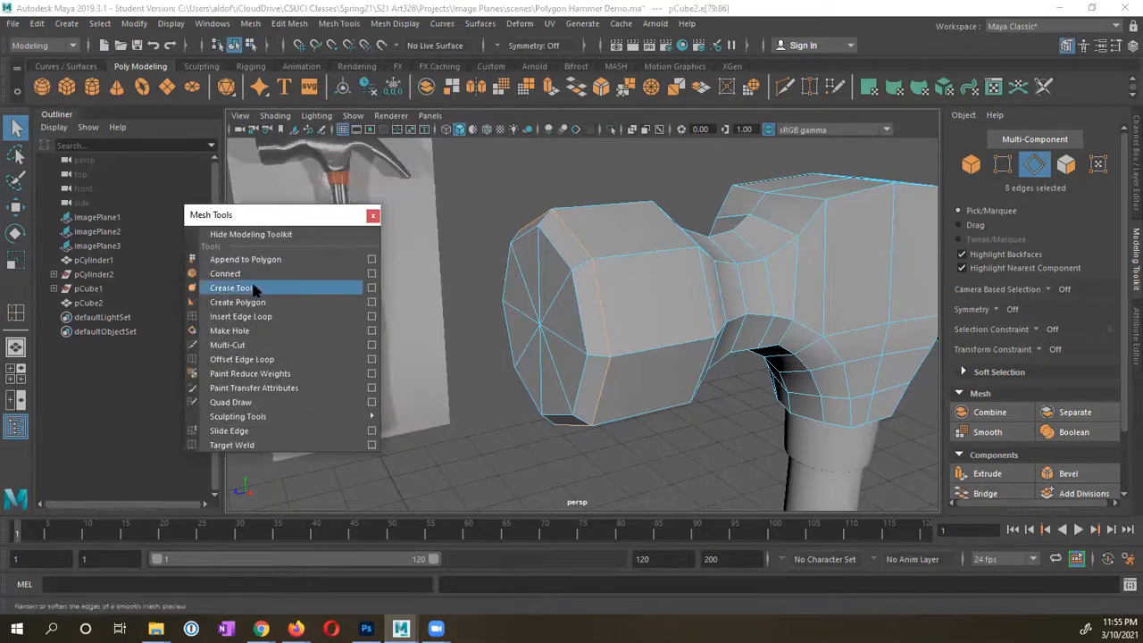
# Step: With the Crease Tool and smooth preview on, crease the selected end edge loop of the hammer head
pyautogui.click(234, 288)
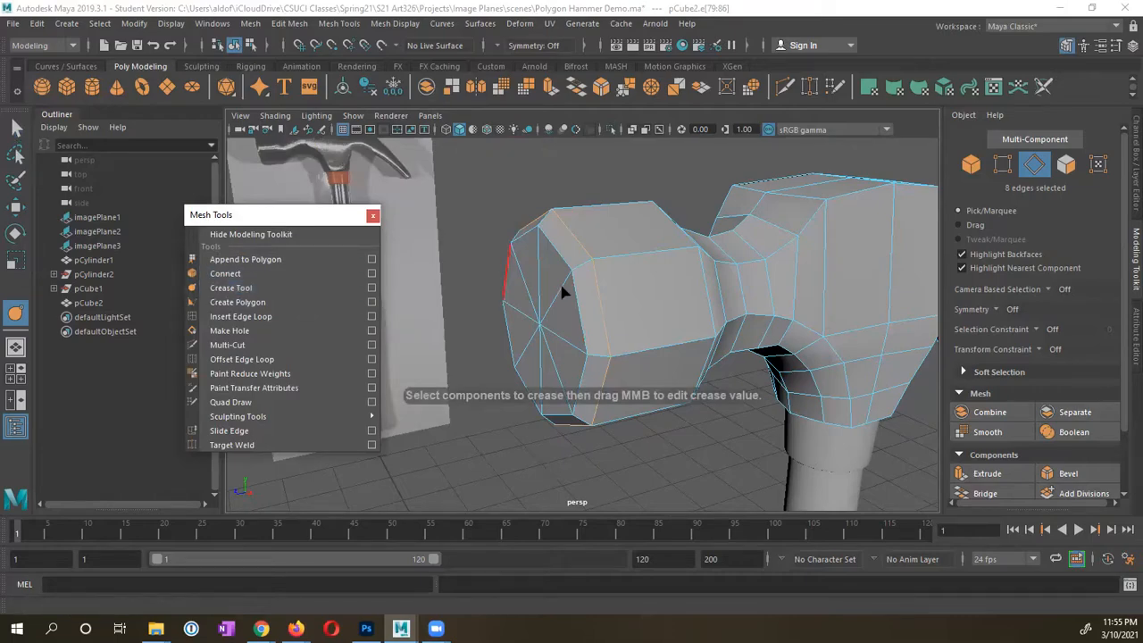
pyautogui.press('3')
pyautogui.moveTo(606, 304); pyautogui.dragTo(689, 328, button='middle')
pyautogui.keyDown('alt'); pyautogui.moveTo(687, 328); pyautogui.dragTo(638, 294); pyautogui.keyUp('alt')
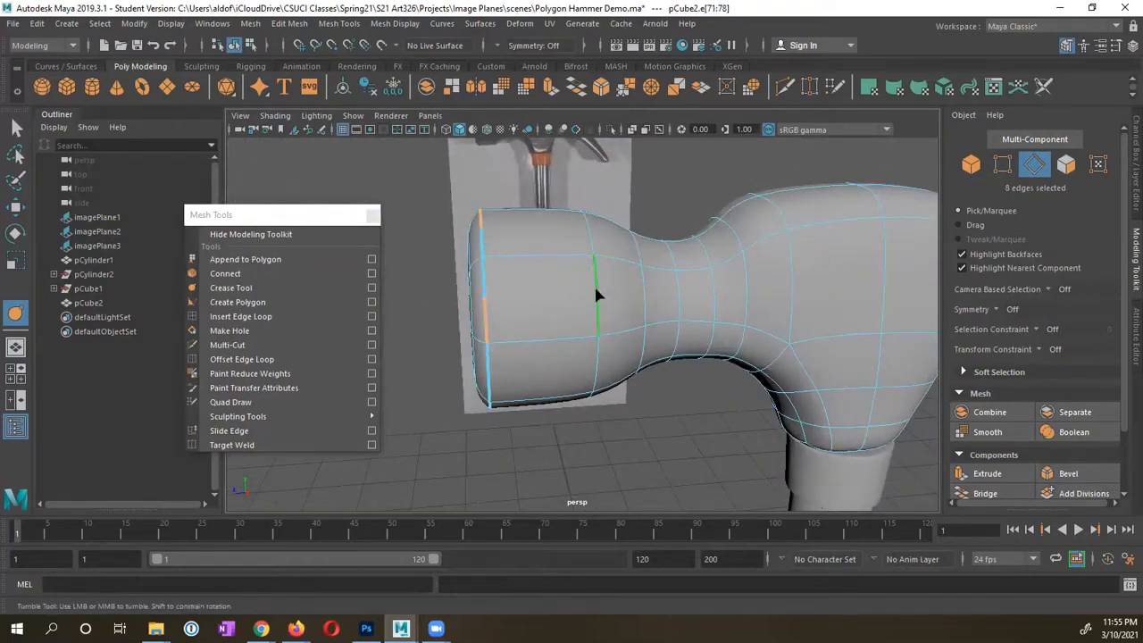
pyautogui.keyDown('alt'); pyautogui.moveTo(560, 264); pyautogui.dragTo(617, 309, button='right'); pyautogui.keyUp('alt')
pyautogui.keyDown('alt'); pyautogui.moveTo(617, 309); pyautogui.dragTo(505, 284); pyautogui.keyUp('alt')
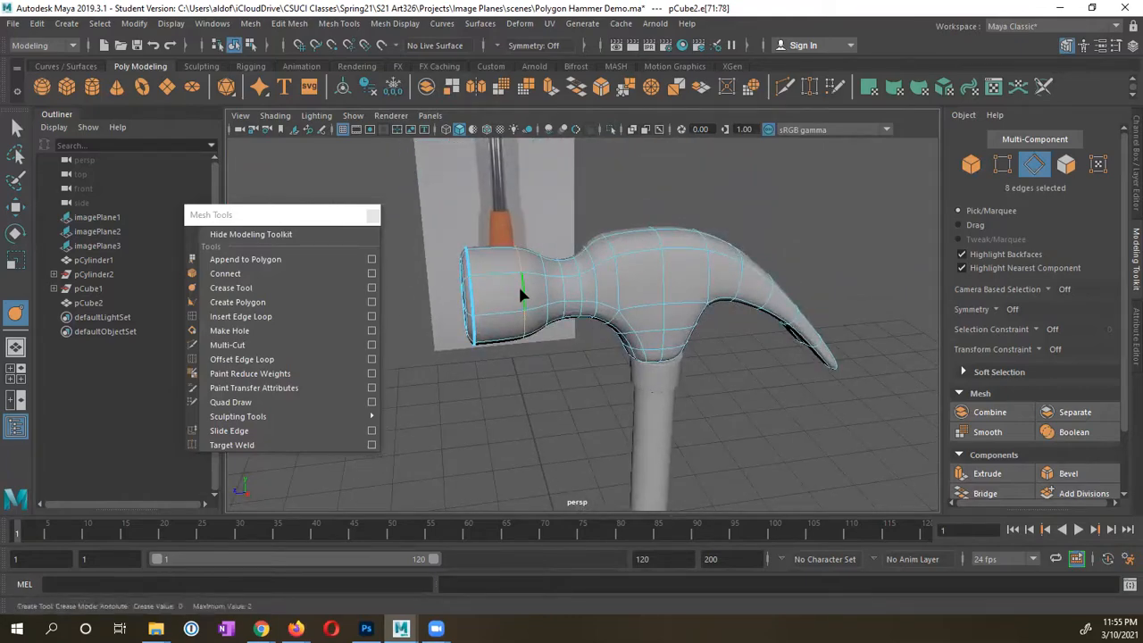
# Step: Crease the second edge loop near the striking end, leaving a crease of about 2.14
pyautogui.moveTo(520, 287); pyautogui.dragTo(723, 284, button='middle')
pyautogui.keyDown('alt'); pyautogui.moveTo(775, 282); pyautogui.dragTo(741, 275, button='right'); pyautogui.keyUp('alt')
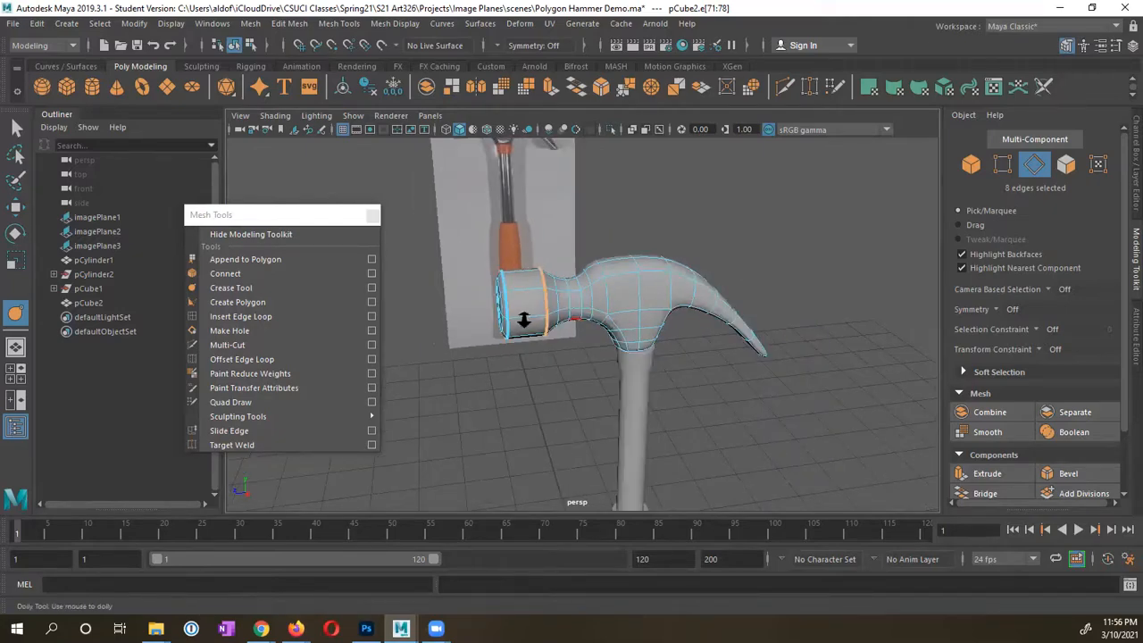
pyautogui.keyDown('alt'); pyautogui.moveTo(524, 320); pyautogui.dragTo(622, 329, button='right'); pyautogui.keyUp('alt')
pyautogui.keyDown('alt'); pyautogui.moveTo(577, 297); pyautogui.dragTo(640, 358, button='middle'); pyautogui.keyUp('alt')
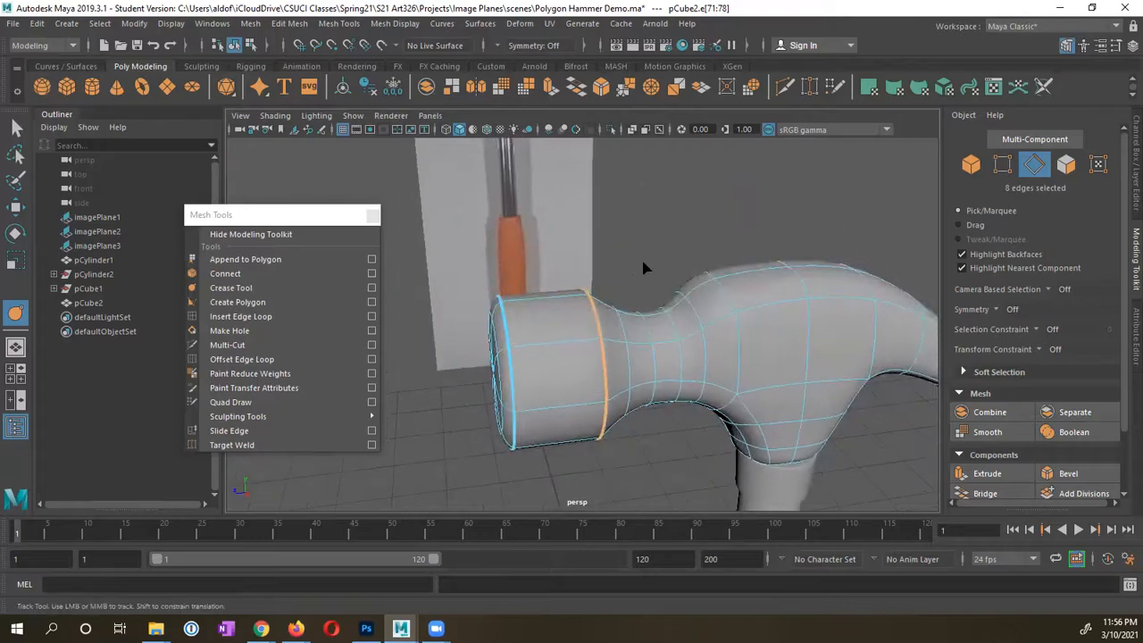
pyautogui.press('q')
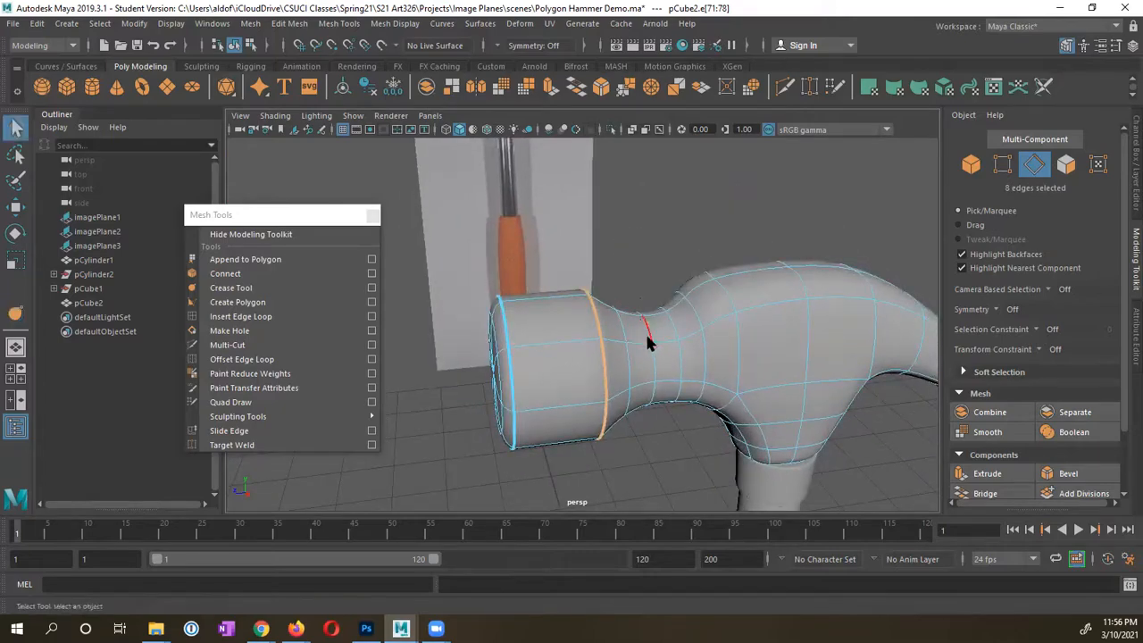
pyautogui.click(656, 279)
pyautogui.moveTo(672, 339)
pyautogui.keyDown('alt'); pyautogui.mouseDown()
pyautogui.moveTo(640, 340)
pyautogui.moveTo(655, 327)
pyautogui.mouseUp(); pyautogui.keyUp('alt')
pyautogui.keyDown('alt'); pyautogui.moveTo(700, 234); pyautogui.dragTo(630, 310); pyautogui.keyUp('alt')
pyautogui.moveTo(635, 277); pyautogui.dragTo(693, 224, button='right')
pyautogui.click(687, 178)
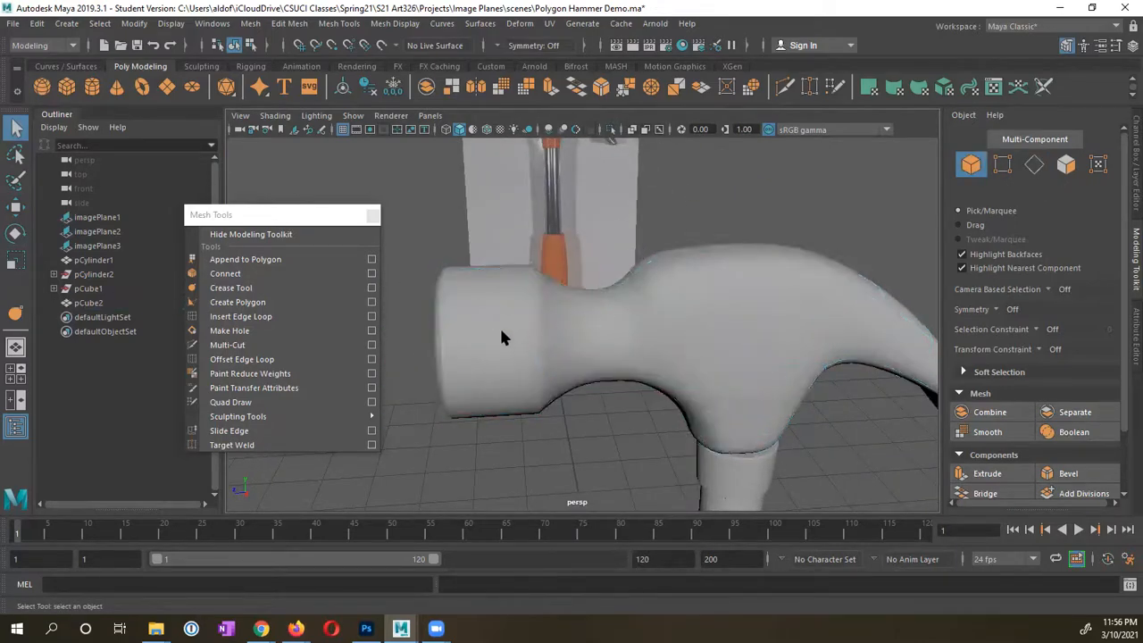
pyautogui.keyDown('alt'); pyautogui.moveTo(501, 338); pyautogui.dragTo(536, 330); pyautogui.keyUp('alt')
pyautogui.moveTo(677, 322)
pyautogui.keyDown('alt'); pyautogui.mouseDown()
pyautogui.moveTo(735, 329)
pyautogui.moveTo(672, 329)
pyautogui.mouseUp(); pyautogui.keyUp('alt')
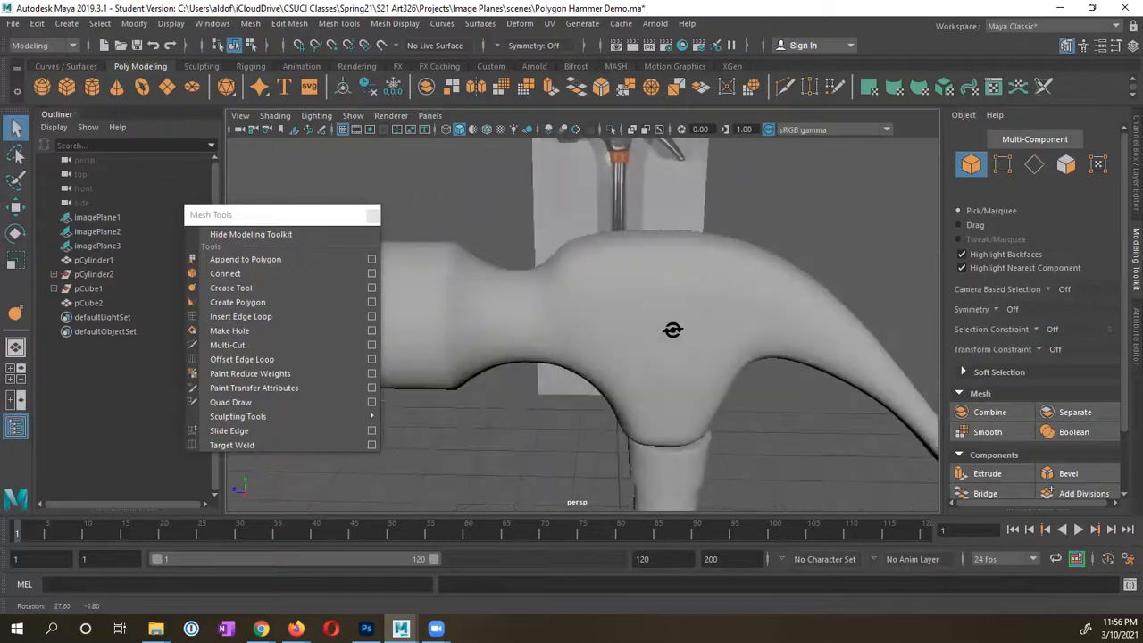
pyautogui.keyDown('alt'); pyautogui.moveTo(561, 325); pyautogui.dragTo(586, 294); pyautogui.keyUp('alt')
pyautogui.click(540, 279)
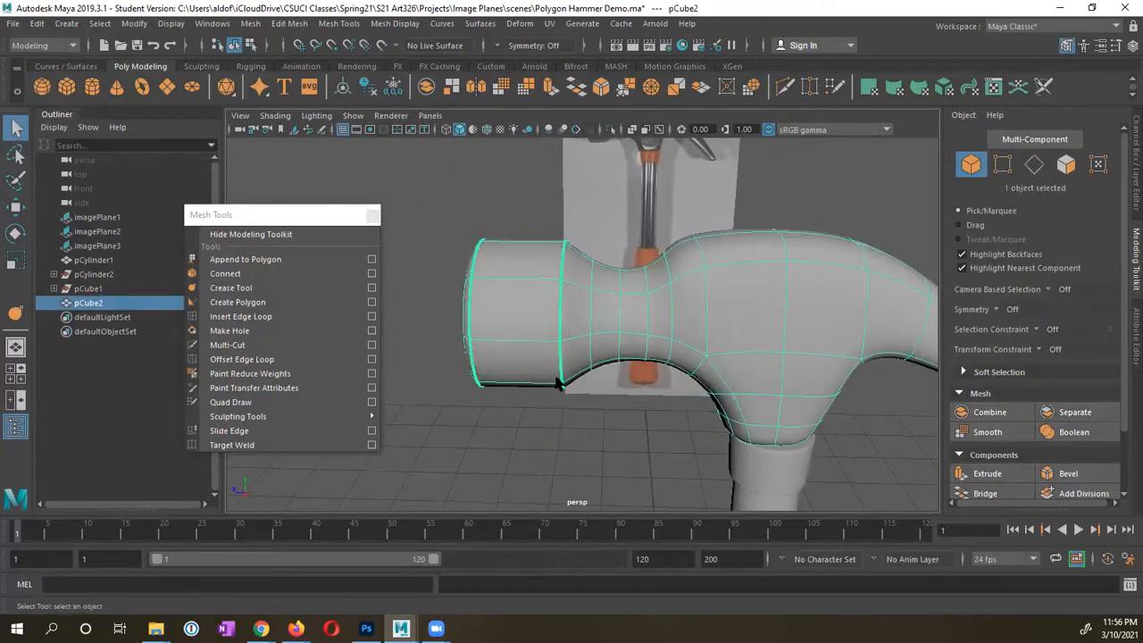
pyautogui.moveTo(572, 295)
pyautogui.keyDown('alt'); pyautogui.mouseDown()
pyautogui.moveTo(583, 288)
pyautogui.moveTo(585, 299)
pyautogui.mouseUp(); pyautogui.keyUp('alt')
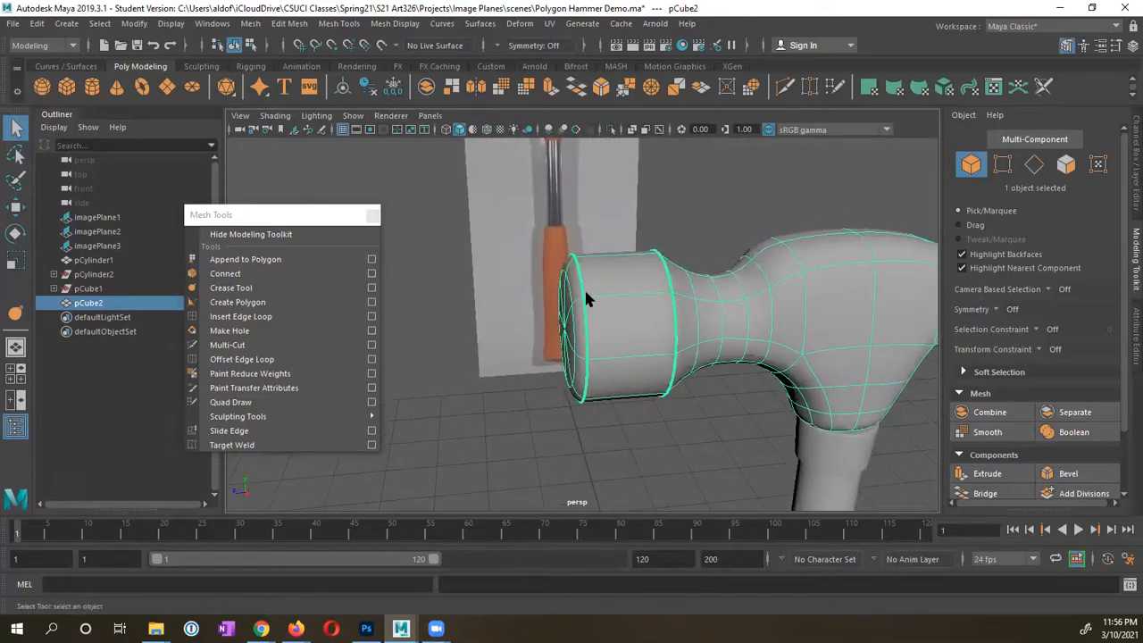
pyautogui.keyDown('alt'); pyautogui.moveTo(586, 295); pyautogui.dragTo(656, 298, button='middle'); pyautogui.keyUp('alt')
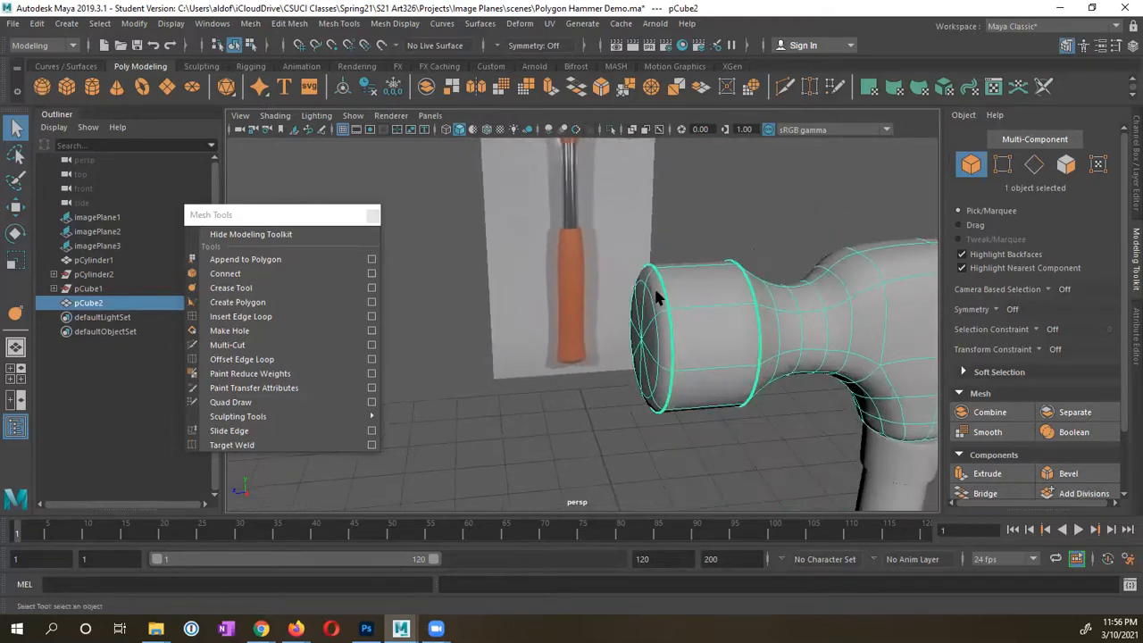
pyautogui.click(753, 243)
pyautogui.keyDown('alt'); pyautogui.moveTo(739, 336); pyautogui.dragTo(719, 332); pyautogui.keyUp('alt')
pyautogui.keyDown('alt'); pyautogui.moveTo(718, 332); pyautogui.dragTo(681, 342, button='middle'); pyautogui.keyUp('alt')
pyautogui.click(711, 335)
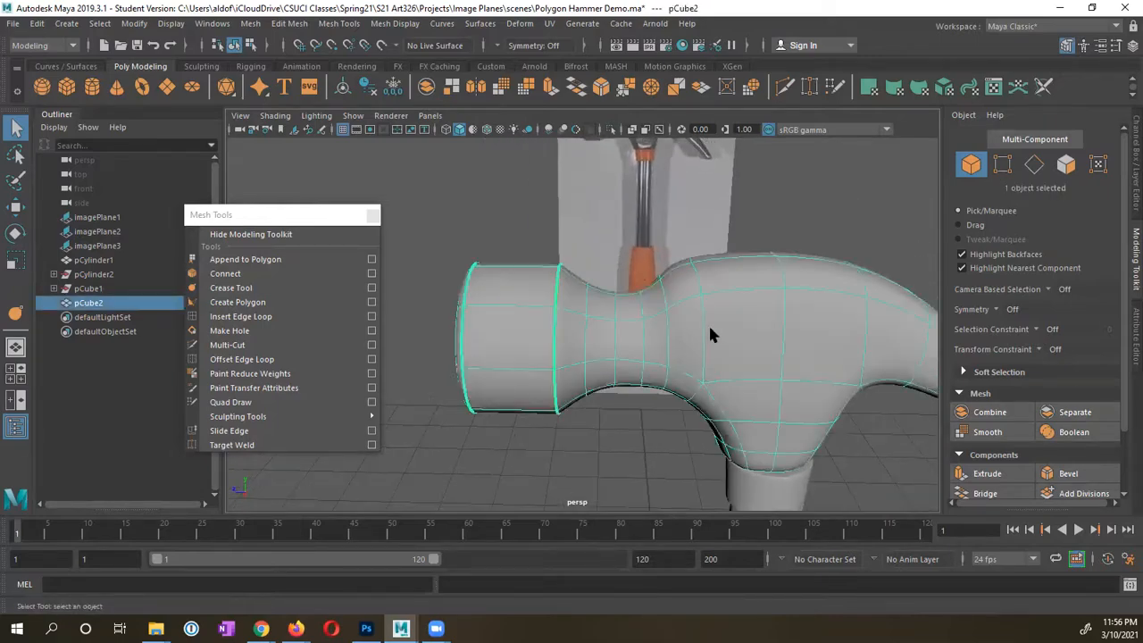
pyautogui.moveTo(697, 335)
pyautogui.keyDown('alt'); pyautogui.mouseDown()
pyautogui.moveTo(688, 348)
pyautogui.moveTo(720, 387)
pyautogui.moveTo(711, 311)
pyautogui.moveTo(676, 347)
pyautogui.mouseUp(); pyautogui.keyUp('alt')
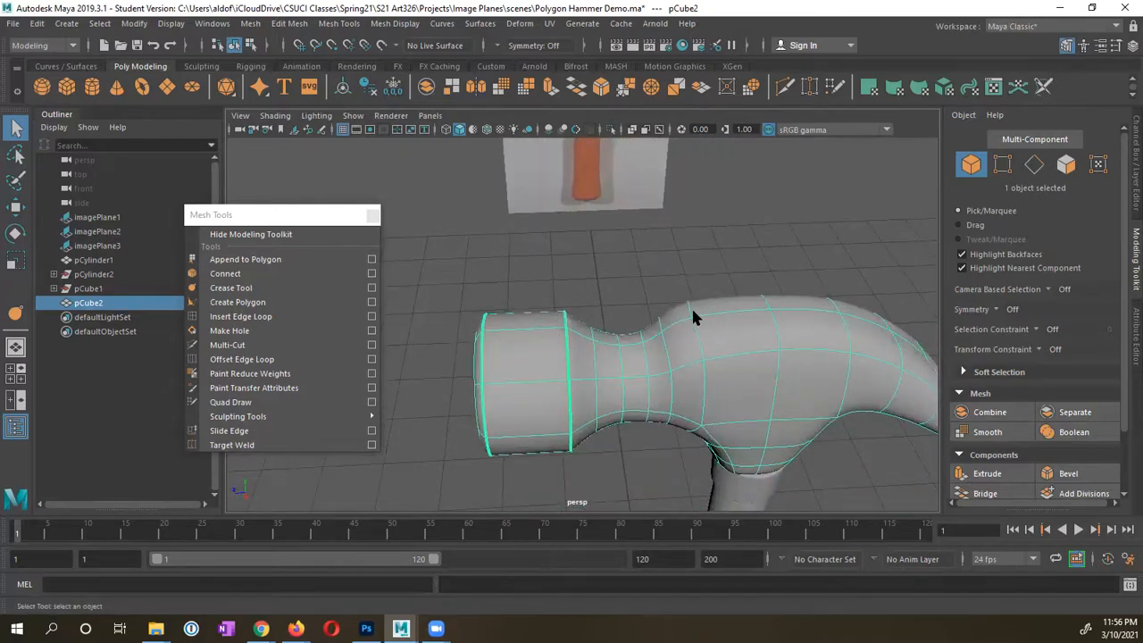
# Step: Crease two selected edges on the hammer head and inspect the claw in low-poly display
pyautogui.click(15, 312)
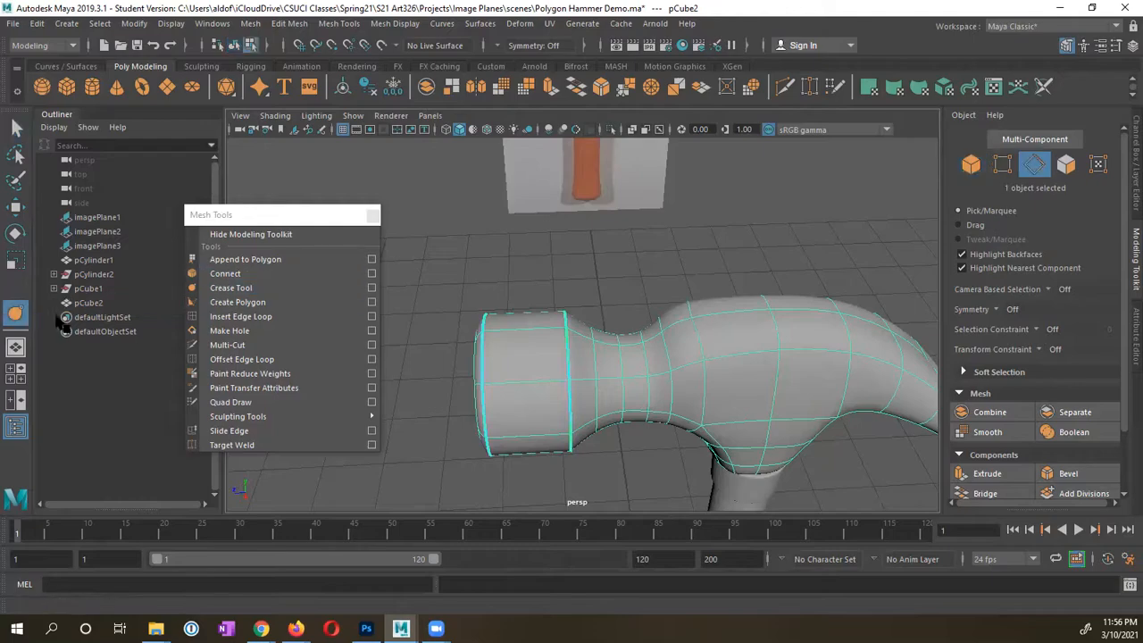
pyautogui.keyDown('shift'); pyautogui.click(699, 341); pyautogui.keyUp('shift')
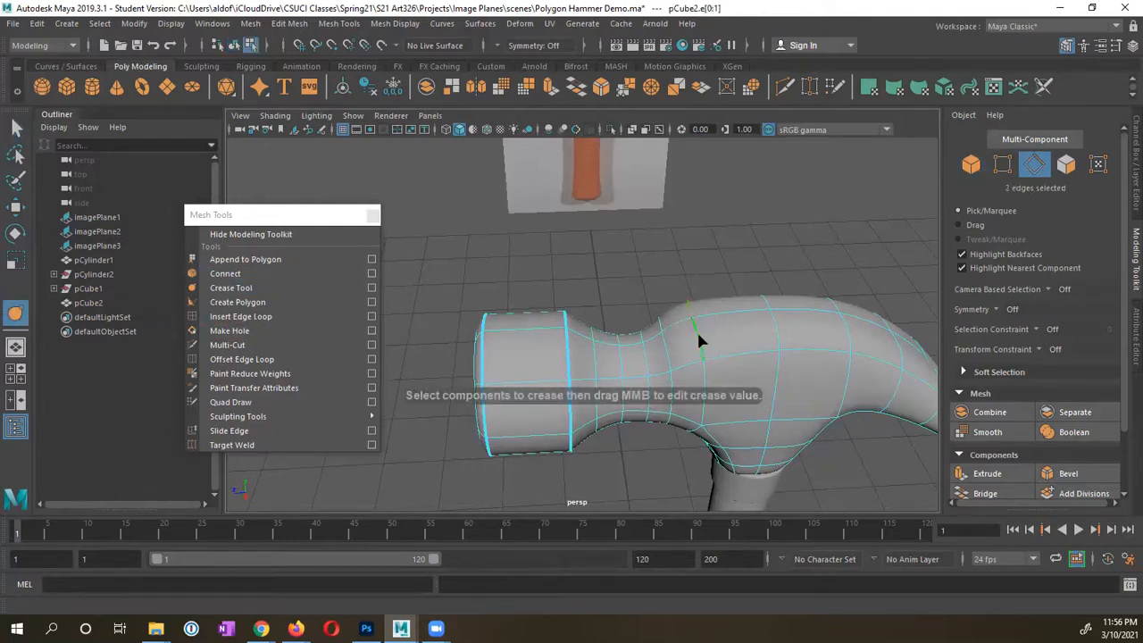
pyautogui.moveTo(691, 342); pyautogui.dragTo(897, 342, button='middle')
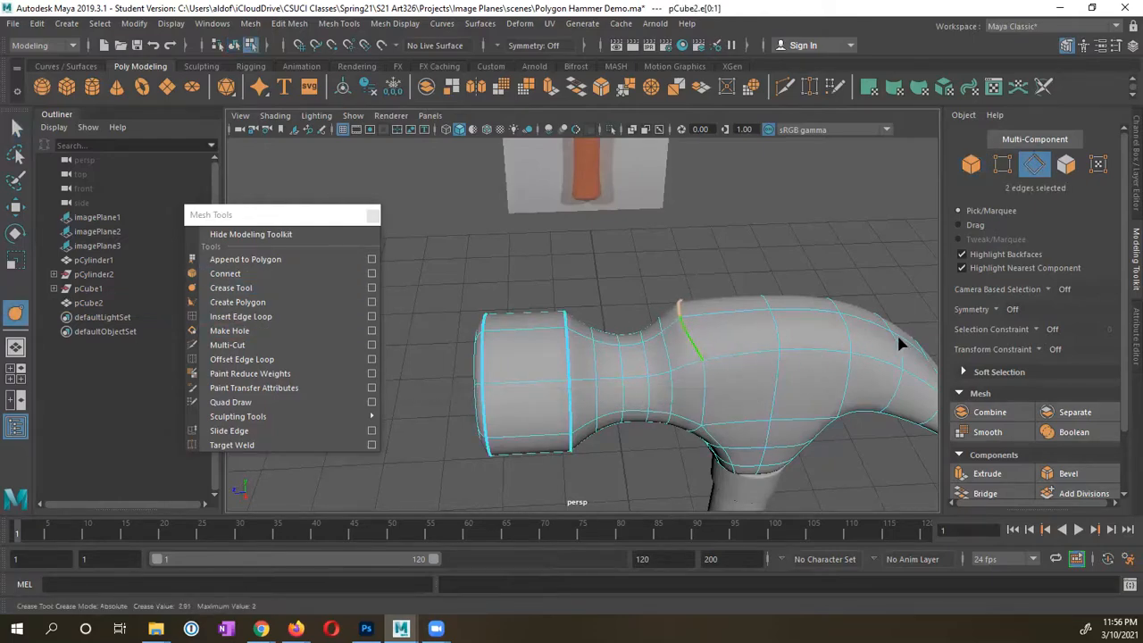
pyautogui.keyDown('alt'); pyautogui.moveTo(711, 355); pyautogui.dragTo(634, 279); pyautogui.keyUp('alt')
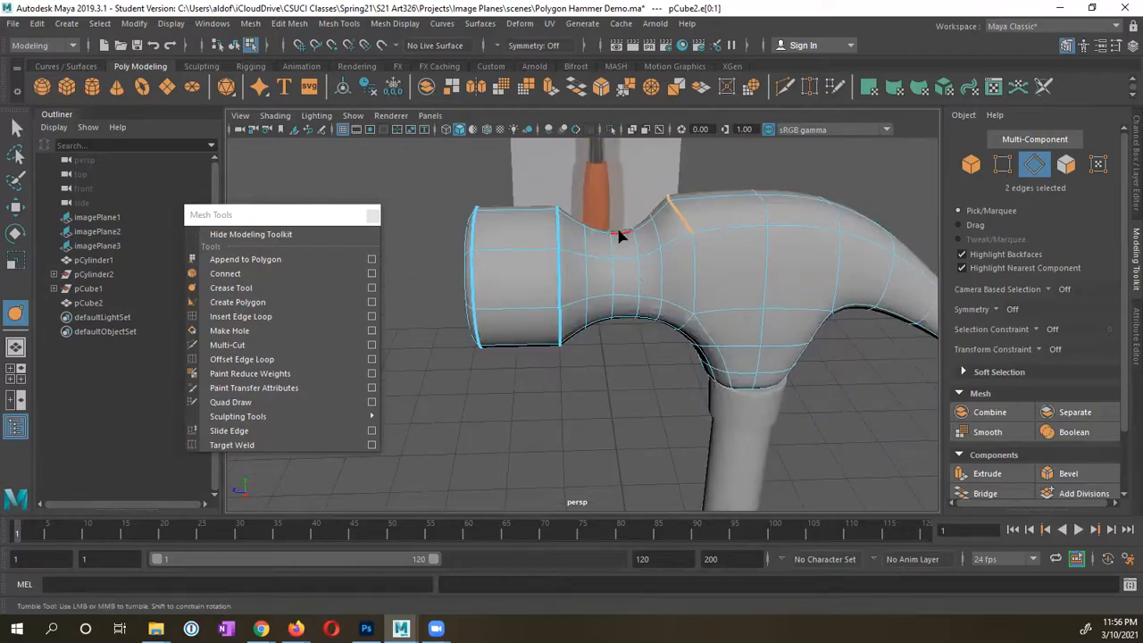
pyautogui.keyDown('alt'); pyautogui.moveTo(661, 258); pyautogui.dragTo(678, 295, button='right'); pyautogui.keyUp('alt')
pyautogui.press('1')
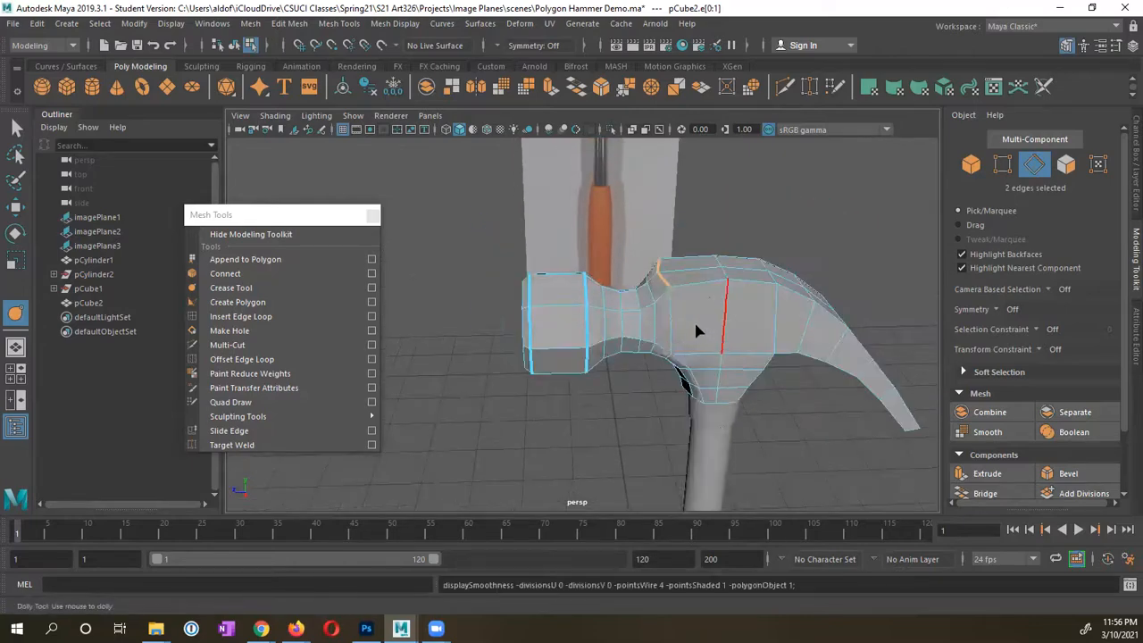
pyautogui.keyDown('alt'); pyautogui.moveTo(672, 310); pyautogui.dragTo(653, 298); pyautogui.keyUp('alt')
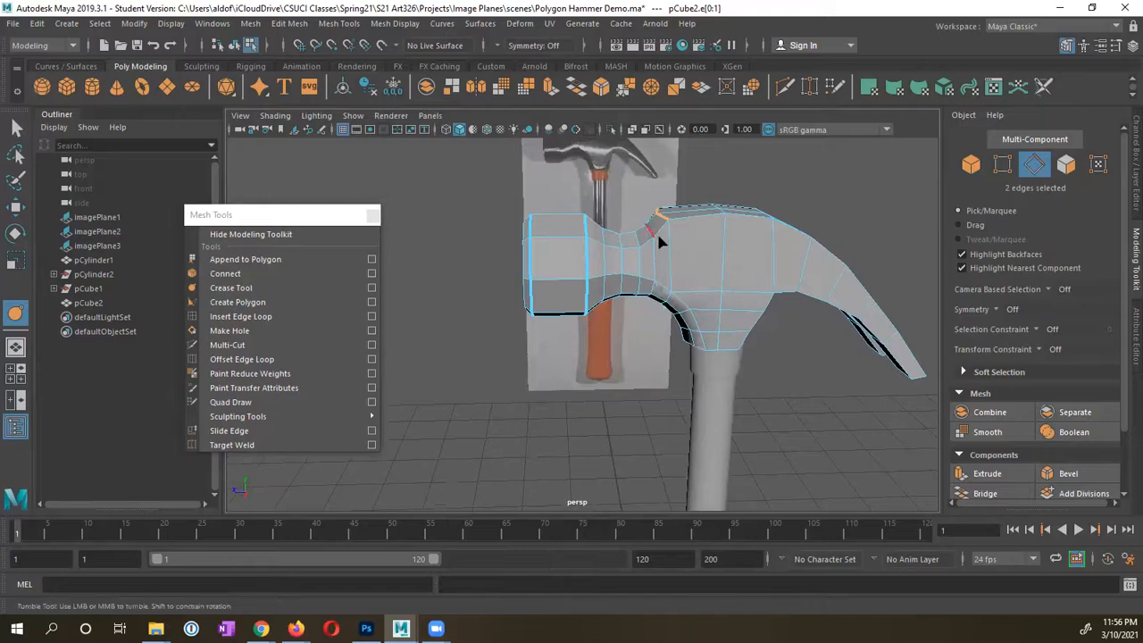
# Step: In four-view, select the edge loops where the head meets the neck in the side view
pyautogui.press('space')
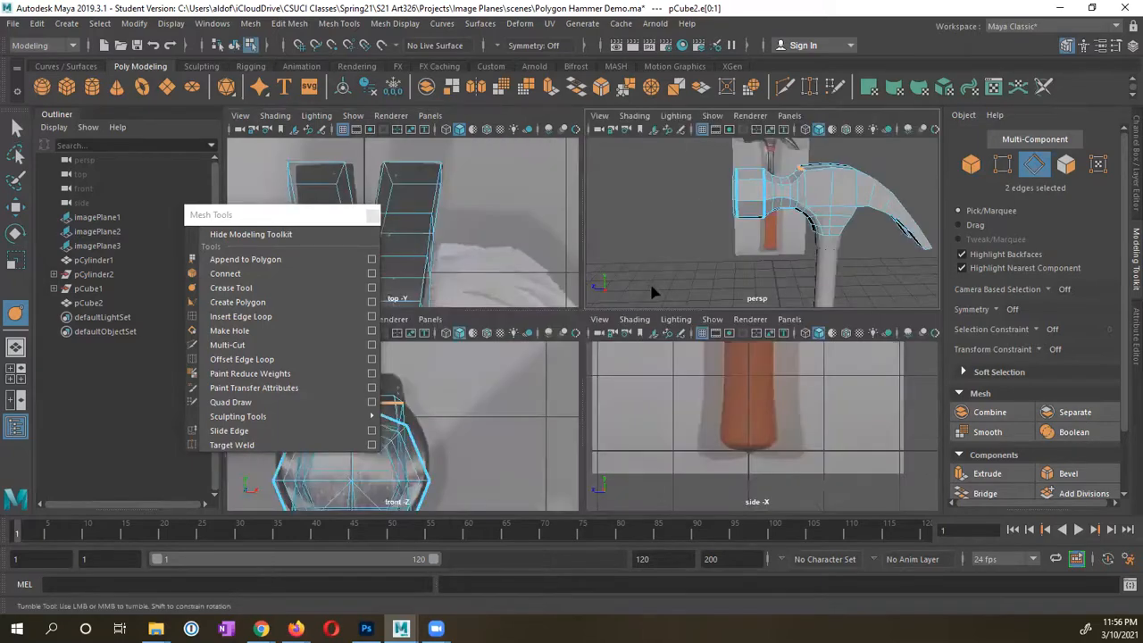
pyautogui.keyDown('alt'); pyautogui.moveTo(748, 396); pyautogui.dragTo(767, 461, button='middle'); pyautogui.keyUp('alt')
pyautogui.scroll(-6, 767, 460)
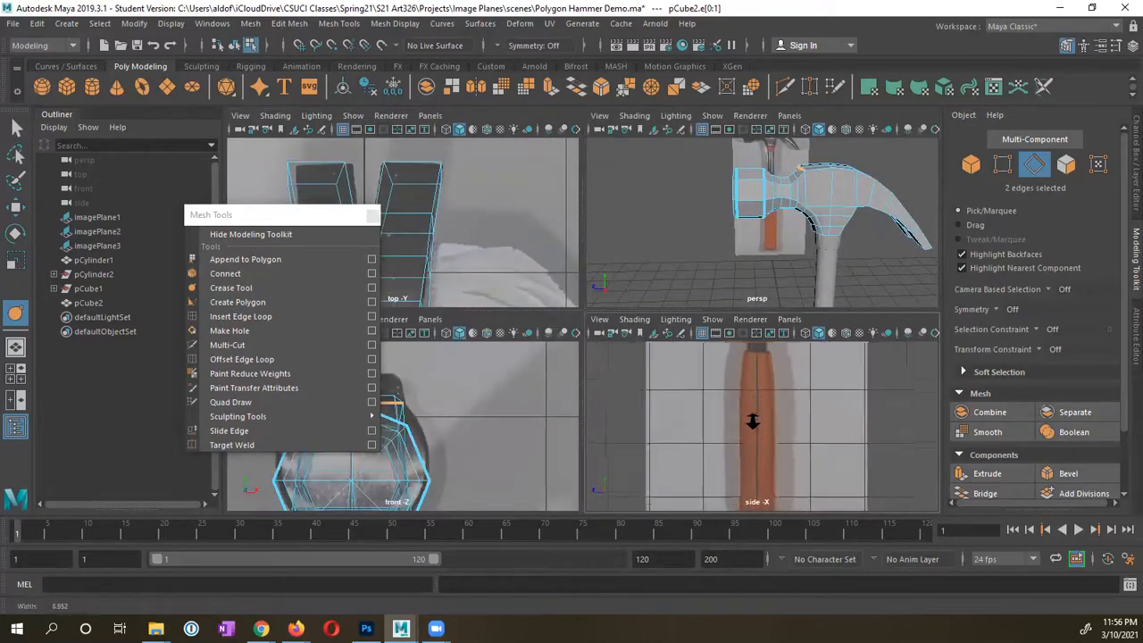
pyautogui.scroll(8, 743, 444)
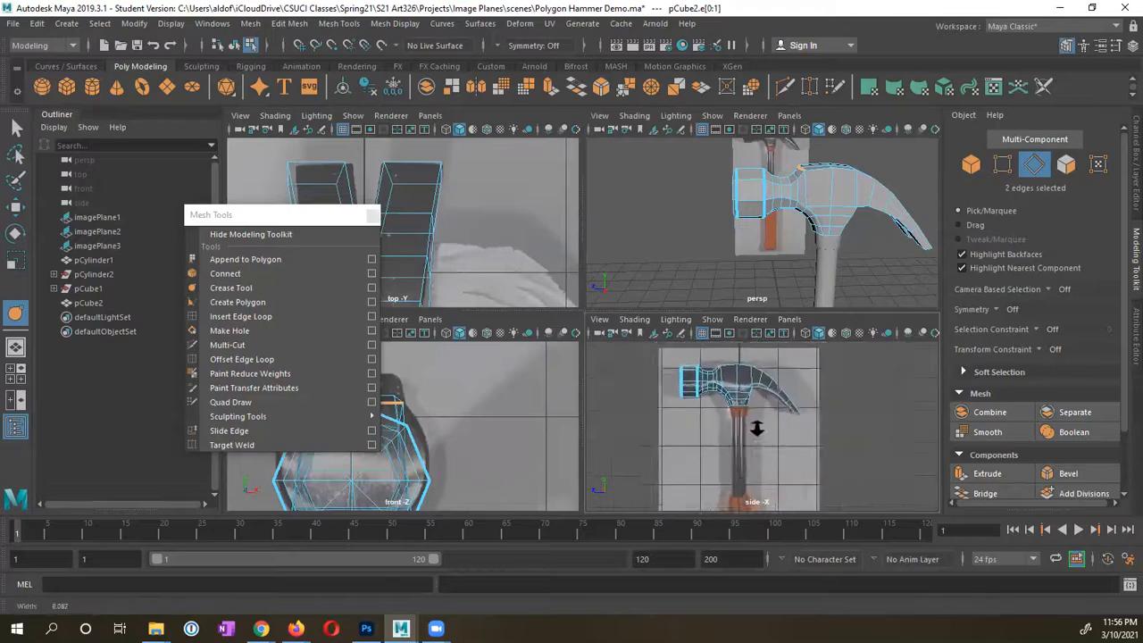
pyautogui.keyDown('alt'); pyautogui.moveTo(767, 426); pyautogui.dragTo(756, 423, button='right'); pyautogui.keyUp('alt')
pyautogui.keyDown('alt'); pyautogui.moveTo(703, 409); pyautogui.dragTo(746, 432, button='middle'); pyautogui.keyUp('alt')
pyautogui.keyDown('alt'); pyautogui.moveTo(635, 429); pyautogui.dragTo(735, 429, button='right'); pyautogui.keyUp('alt')
pyautogui.keyDown('alt'); pyautogui.moveTo(735, 428); pyautogui.dragTo(762, 452, button='middle'); pyautogui.keyUp('alt')
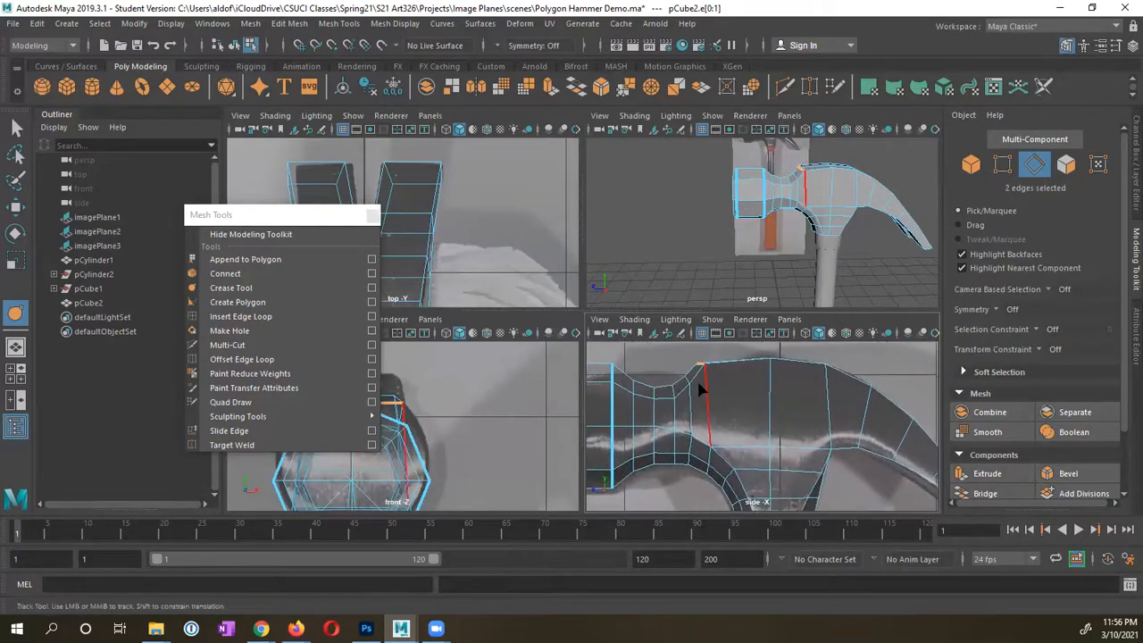
pyautogui.keyDown('shift'); pyautogui.click(700, 407); pyautogui.keyUp('shift')
pyautogui.keyDown('shift'); pyautogui.click(699, 436); pyautogui.keyUp('shift')
pyautogui.keyDown('shift'); pyautogui.click(734, 472); pyautogui.keyUp('shift')
pyautogui.moveTo(748, 451)
pyautogui.keyDown('alt'); pyautogui.mouseDown(button='middle')
pyautogui.moveTo(740, 388)
pyautogui.moveTo(766, 454)
pyautogui.mouseUp(button='middle'); pyautogui.keyUp('alt')
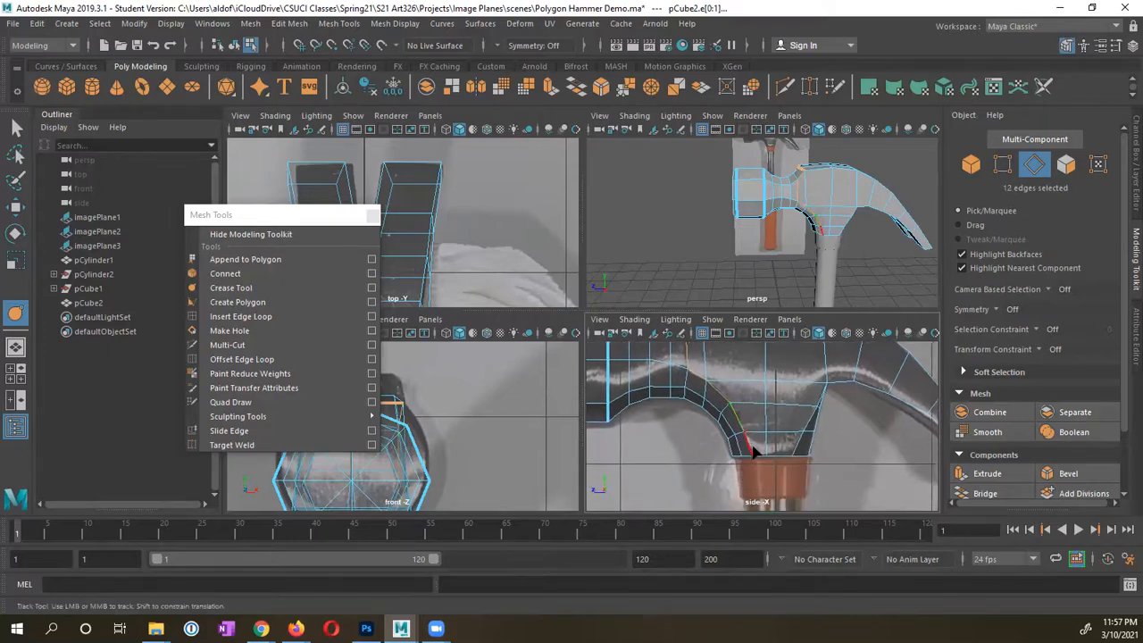
pyautogui.keyDown('shift'); pyautogui.click(748, 449); pyautogui.keyUp('shift')
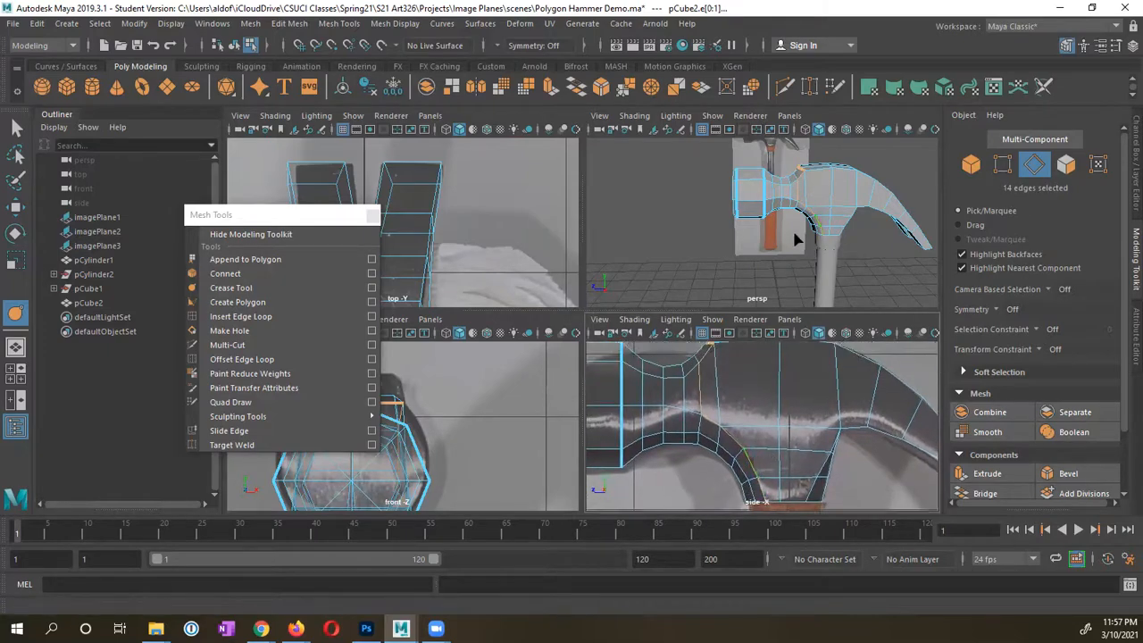
pyautogui.keyDown('alt'); pyautogui.moveTo(794, 239); pyautogui.dragTo(759, 263); pyautogui.keyUp('alt')
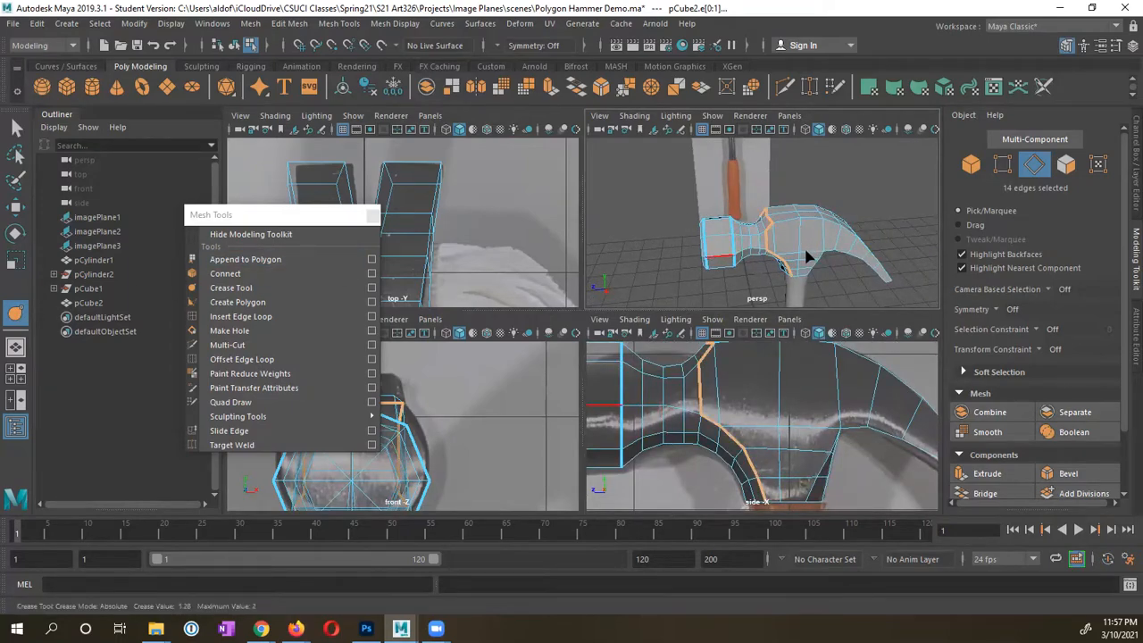
# Step: With smooth preview on, re-crease the neck edge loop, ending at about 0.62
pyautogui.press('3')
pyautogui.moveTo(704, 259); pyautogui.dragTo(909, 263, button='middle')
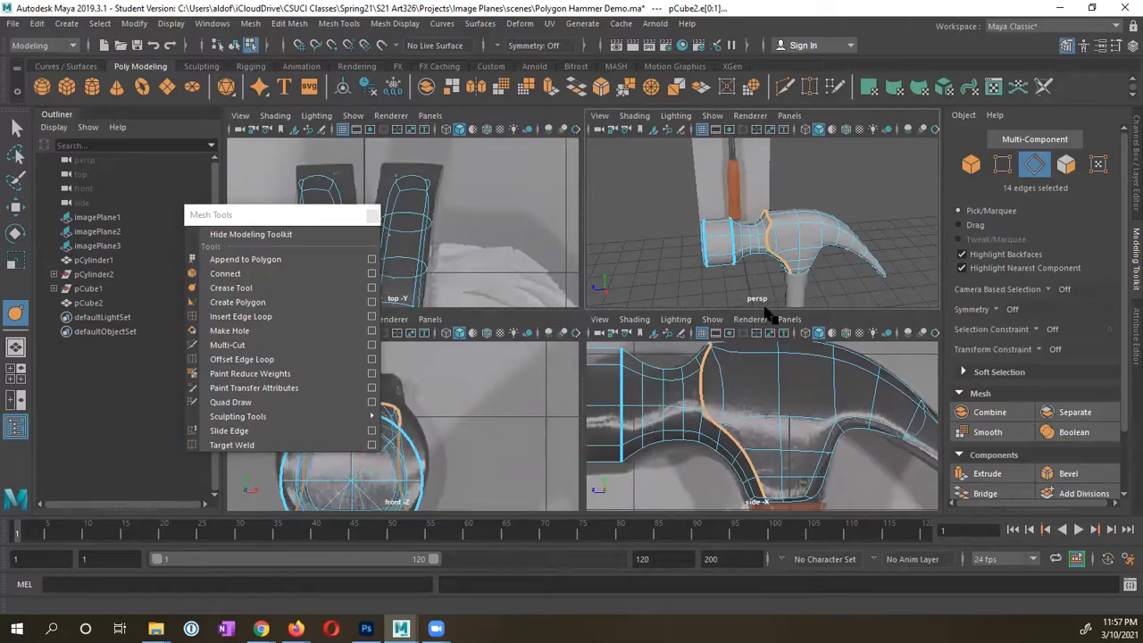
pyautogui.keyDown('alt'); pyautogui.moveTo(750, 376); pyautogui.dragTo(757, 407, button='middle'); pyautogui.keyUp('alt')
pyautogui.moveTo(729, 236); pyautogui.dragTo(891, 243, button='middle')
pyautogui.moveTo(746, 236)
pyautogui.keyDown('alt'); pyautogui.mouseDown()
pyautogui.moveTo(855, 235)
pyautogui.moveTo(697, 210)
pyautogui.moveTo(741, 228)
pyautogui.mouseUp(); pyautogui.keyUp('alt')
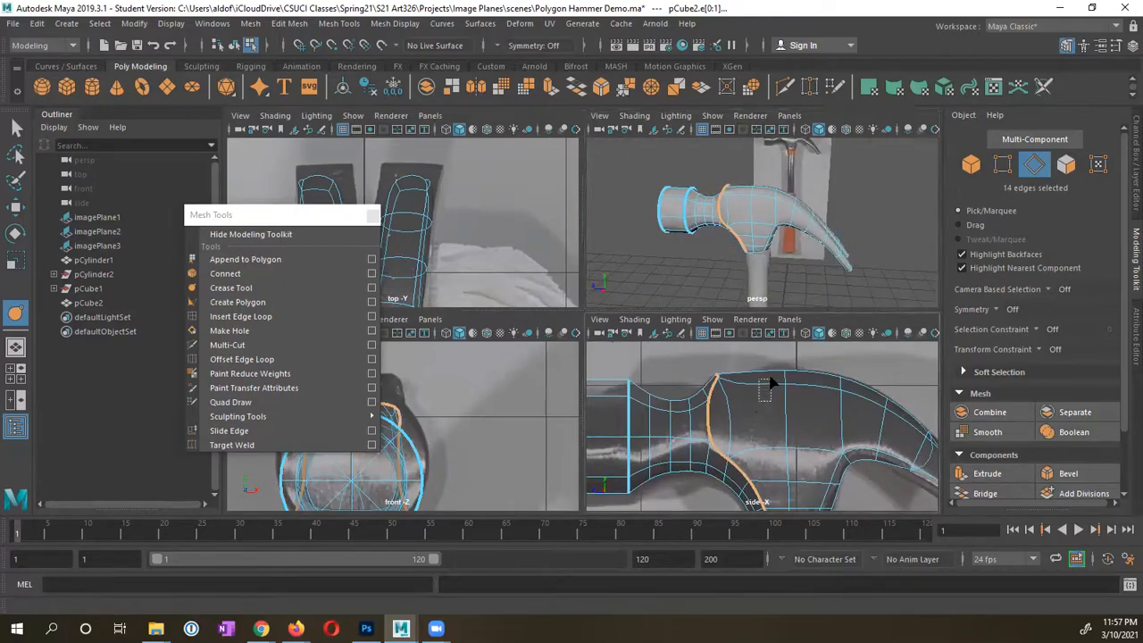
pyautogui.moveTo(771, 382); pyautogui.dragTo(772, 383)
# Step: Select a vertical edge loop on the head plus the first claw outline edges
pyautogui.doubleClick(845, 404)
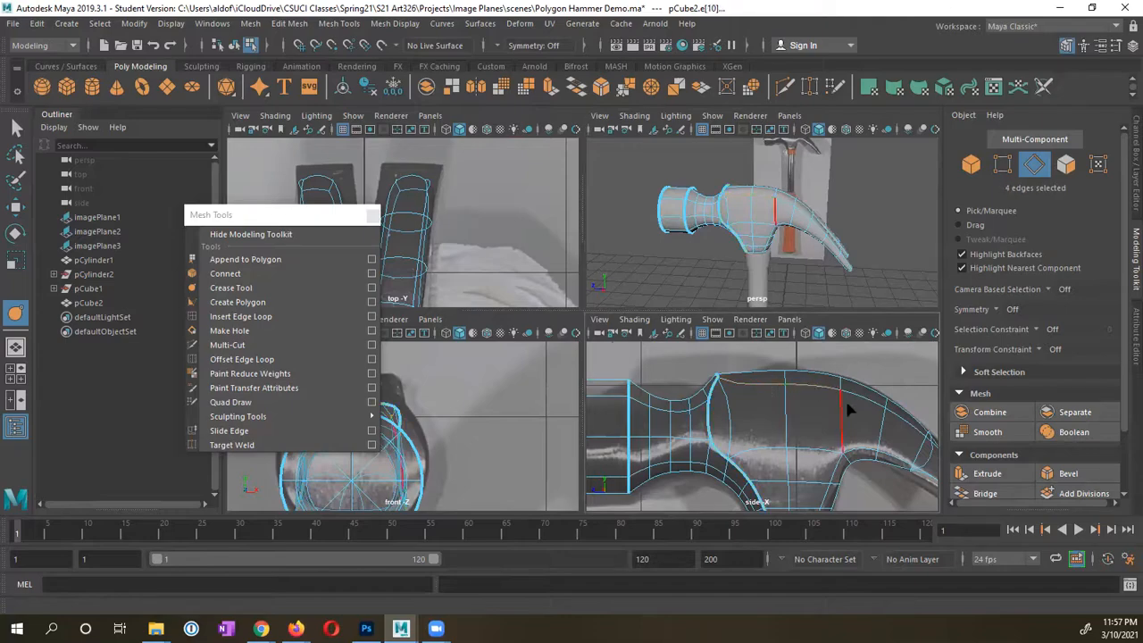
pyautogui.keyDown('shift'); pyautogui.click(874, 399); pyautogui.keyUp('shift')
pyautogui.keyDown('alt'); pyautogui.moveTo(847, 393); pyautogui.dragTo(737, 352, button='middle'); pyautogui.keyUp('alt')
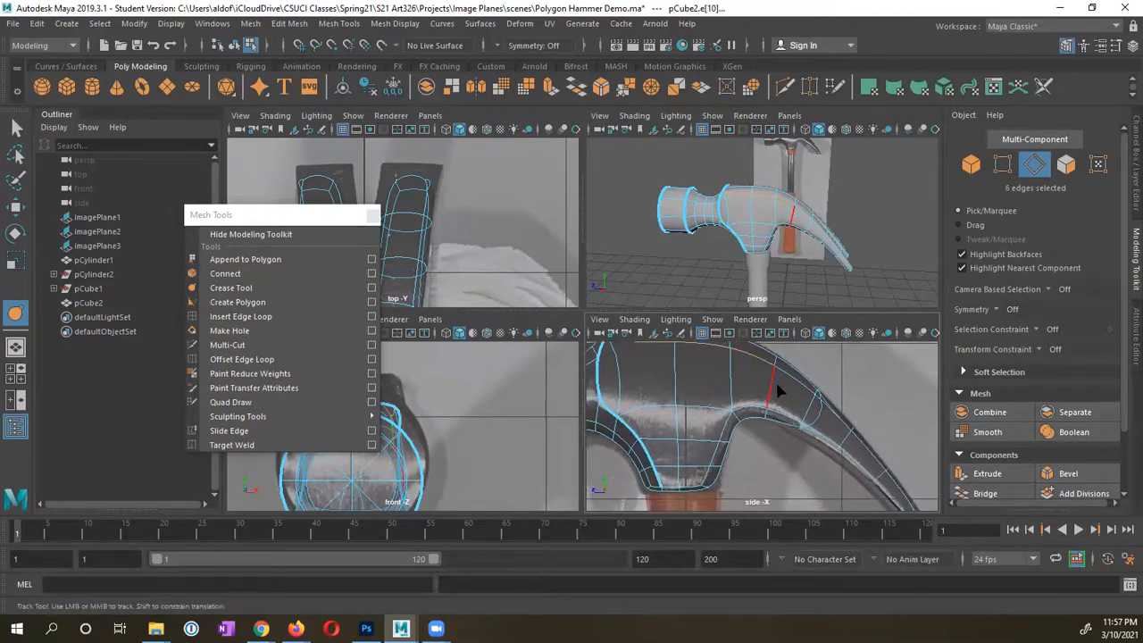
pyautogui.keyDown('alt'); pyautogui.moveTo(809, 261); pyautogui.dragTo(748, 256, button='middle'); pyautogui.keyUp('alt')
pyautogui.keyDown('alt'); pyautogui.moveTo(732, 224); pyautogui.dragTo(688, 216); pyautogui.keyUp('alt')
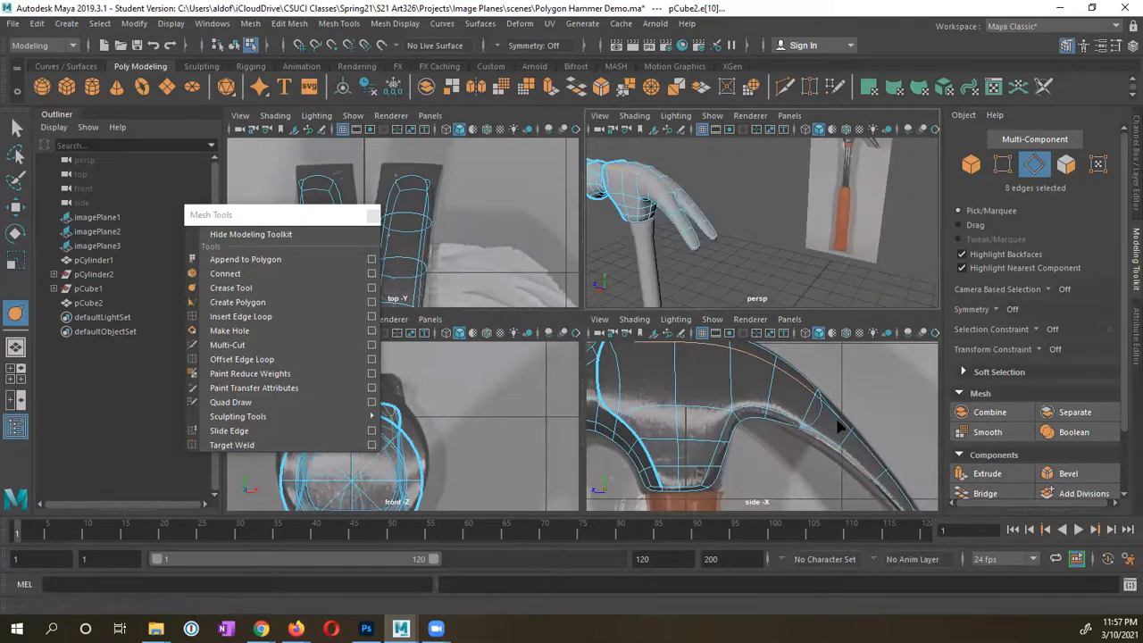
pyautogui.keyDown('shift'); pyautogui.moveTo(843, 400); pyautogui.dragTo(845, 396); pyautogui.keyUp('shift')
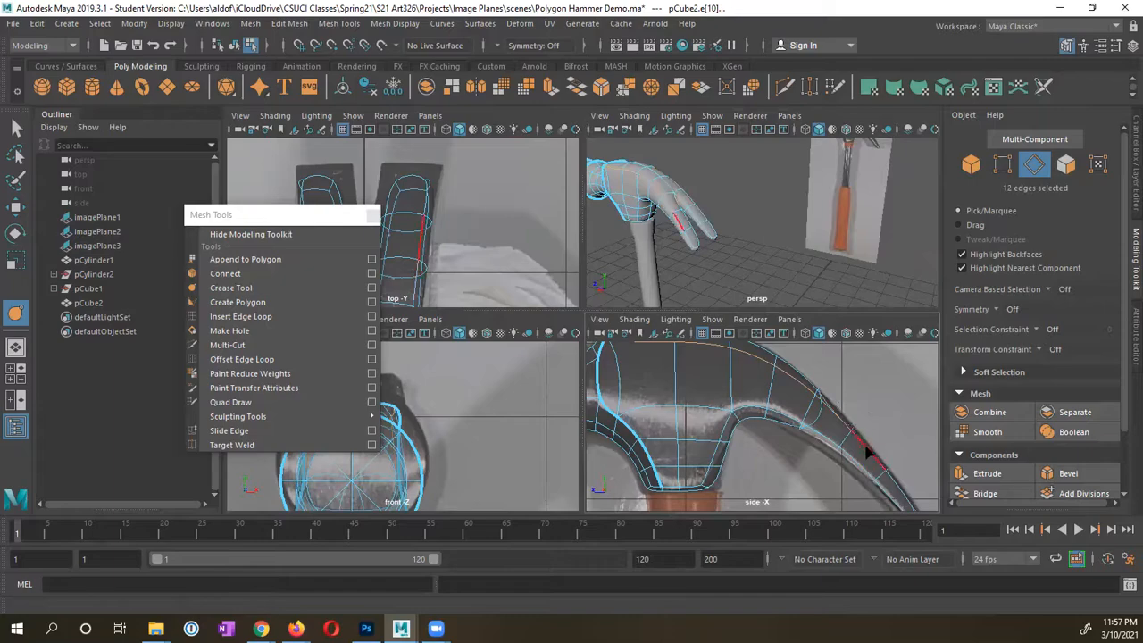
pyautogui.keyDown('shift'); pyautogui.moveTo(866, 453); pyautogui.dragTo(882, 437); pyautogui.keyUp('shift')
# Step: Add the claw tip, lower claw and upper head edges, reaching about 54 selected edges
pyautogui.keyDown('alt'); pyautogui.moveTo(860, 404); pyautogui.dragTo(806, 361, button='middle'); pyautogui.keyUp('alt')
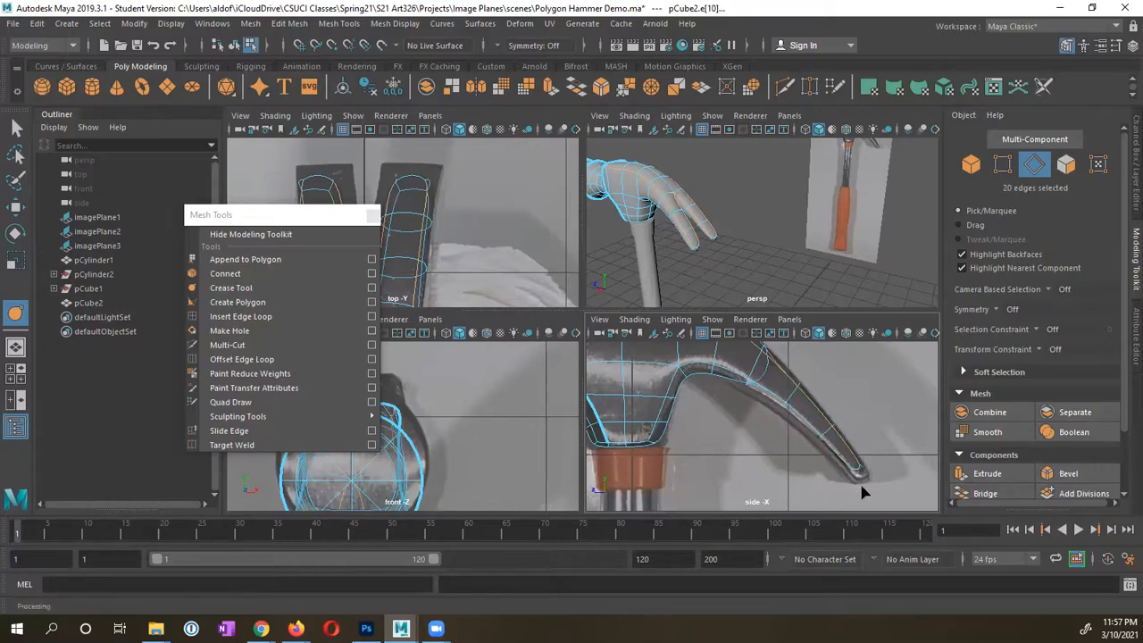
pyautogui.keyDown('shift'); pyautogui.moveTo(873, 463); pyautogui.dragTo(827, 462); pyautogui.keyUp('shift')
pyautogui.keyDown('shift'); pyautogui.moveTo(778, 392); pyautogui.dragTo(762, 417); pyautogui.keyUp('shift')
pyautogui.keyDown('shift'); pyautogui.click(697, 359); pyautogui.keyUp('shift')
pyautogui.keyDown('shift'); pyautogui.click(668, 391); pyautogui.keyUp('shift')
pyautogui.keyDown('alt'); pyautogui.moveTo(640, 259); pyautogui.dragTo(712, 304); pyautogui.keyUp('alt')
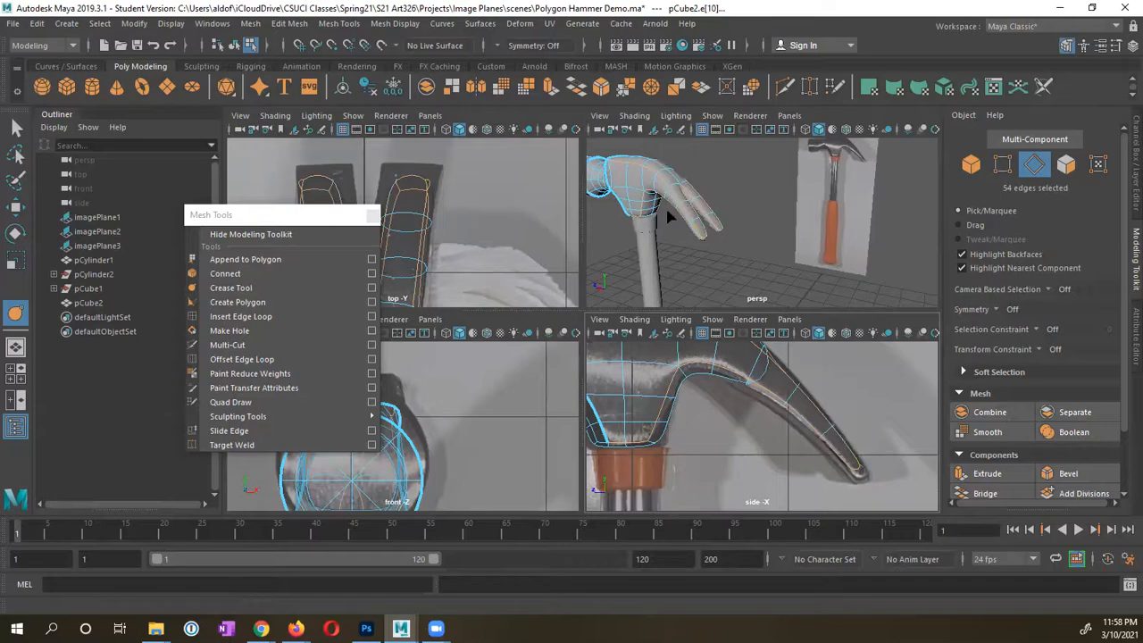
pyautogui.keyDown('alt'); pyautogui.moveTo(668, 216); pyautogui.dragTo(706, 222); pyautogui.keyUp('alt')
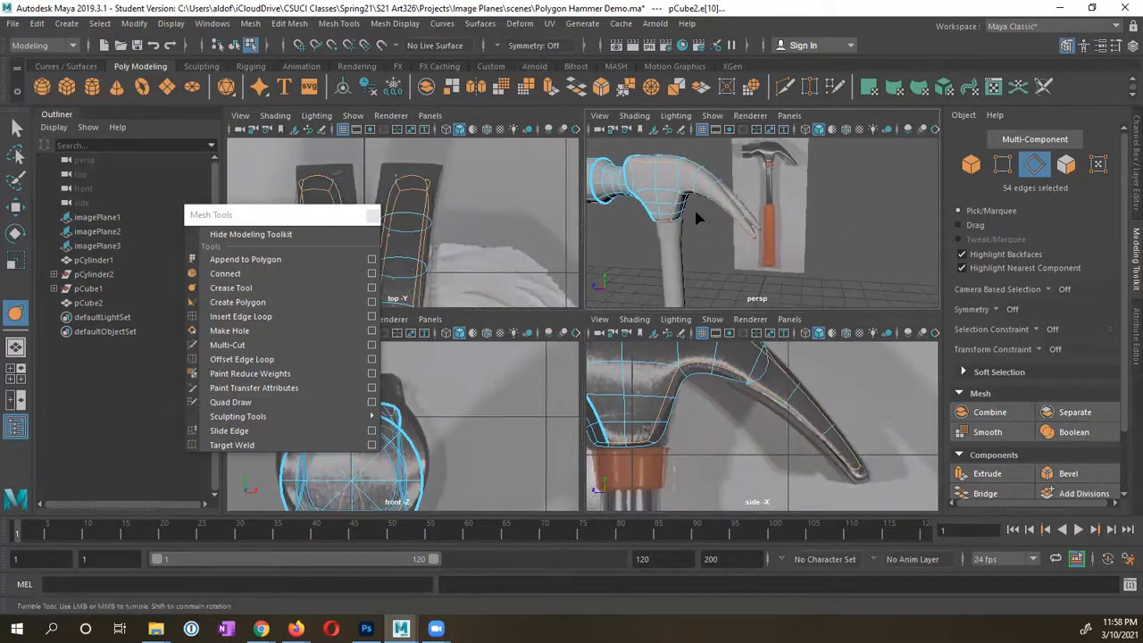
# Step: Crease the selected claw outline edges and inspect the head's underside up close
pyautogui.moveTo(694, 207); pyautogui.dragTo(885, 215, button='middle')
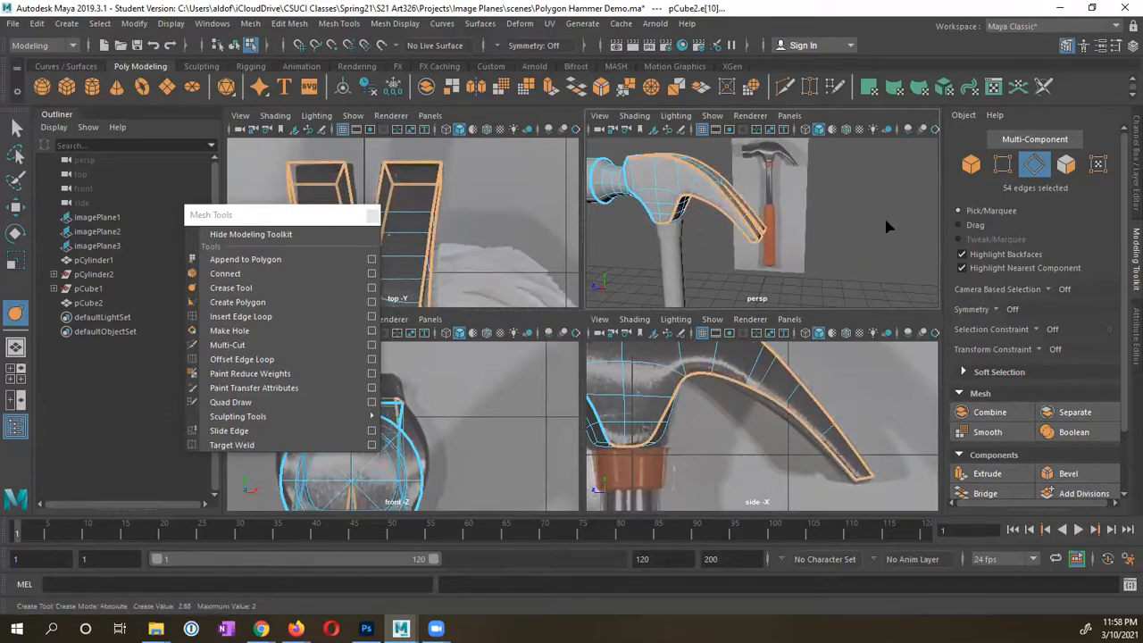
pyautogui.keyDown('alt'); pyautogui.moveTo(796, 241); pyautogui.dragTo(898, 213); pyautogui.keyUp('alt')
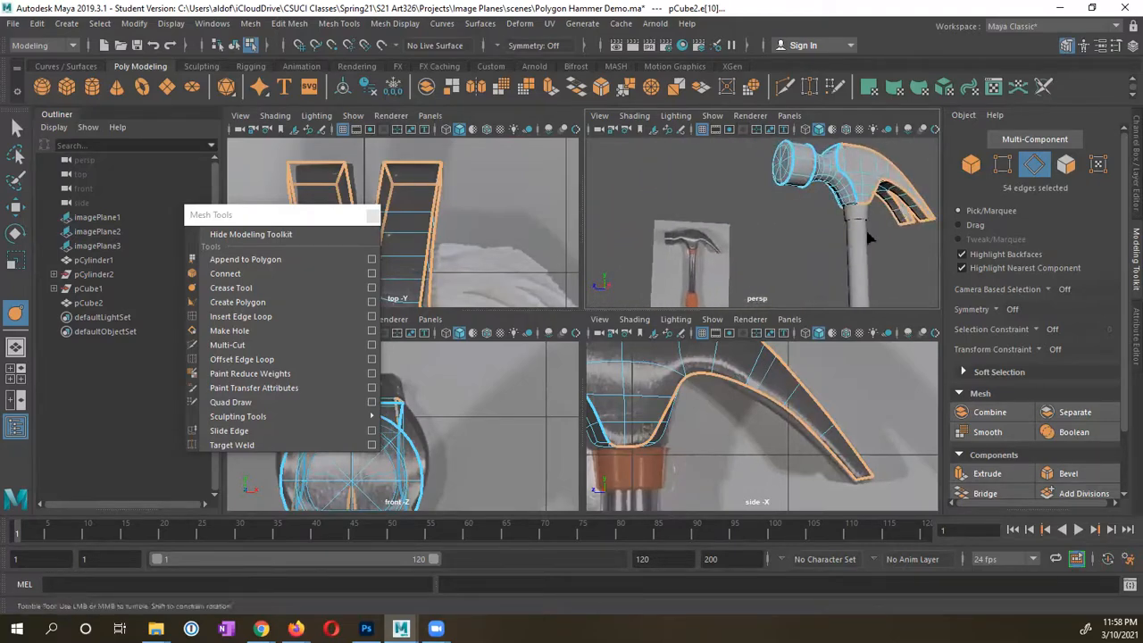
pyautogui.keyDown('alt'); pyautogui.moveTo(845, 267); pyautogui.dragTo(888, 214, button='right'); pyautogui.keyUp('alt')
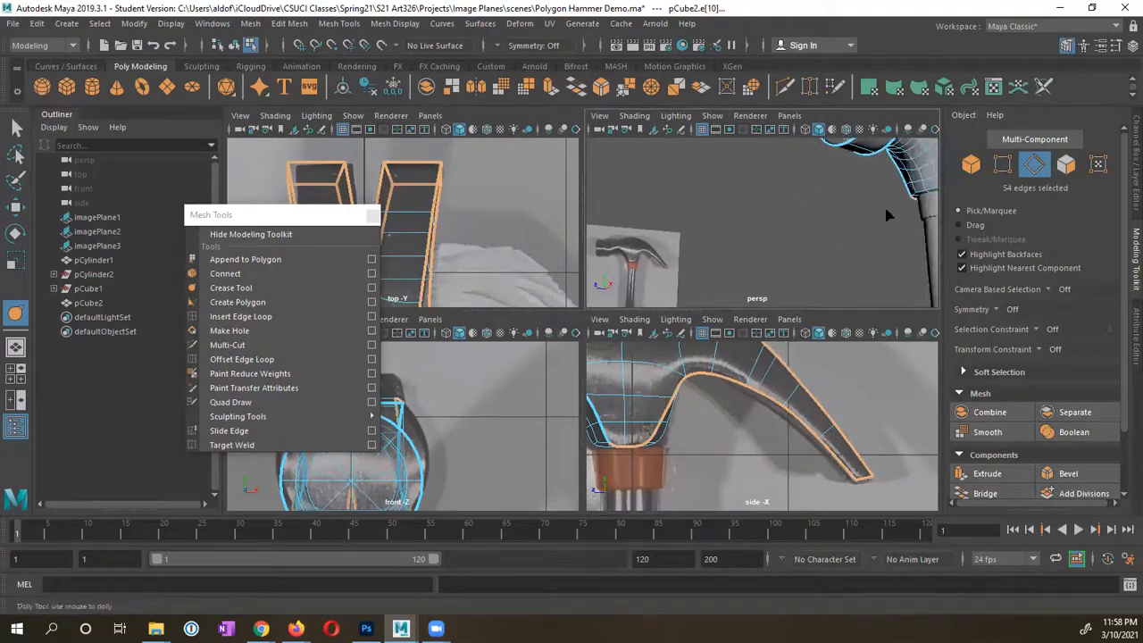
pyautogui.keyDown('alt'); pyautogui.moveTo(887, 215); pyautogui.dragTo(773, 233, button='middle'); pyautogui.keyUp('alt')
pyautogui.keyDown('alt'); pyautogui.moveTo(774, 233); pyautogui.dragTo(848, 230, button='right'); pyautogui.keyUp('alt')
pyautogui.keyDown('alt'); pyautogui.moveTo(847, 231); pyautogui.dragTo(841, 222, button='middle'); pyautogui.keyUp('alt')
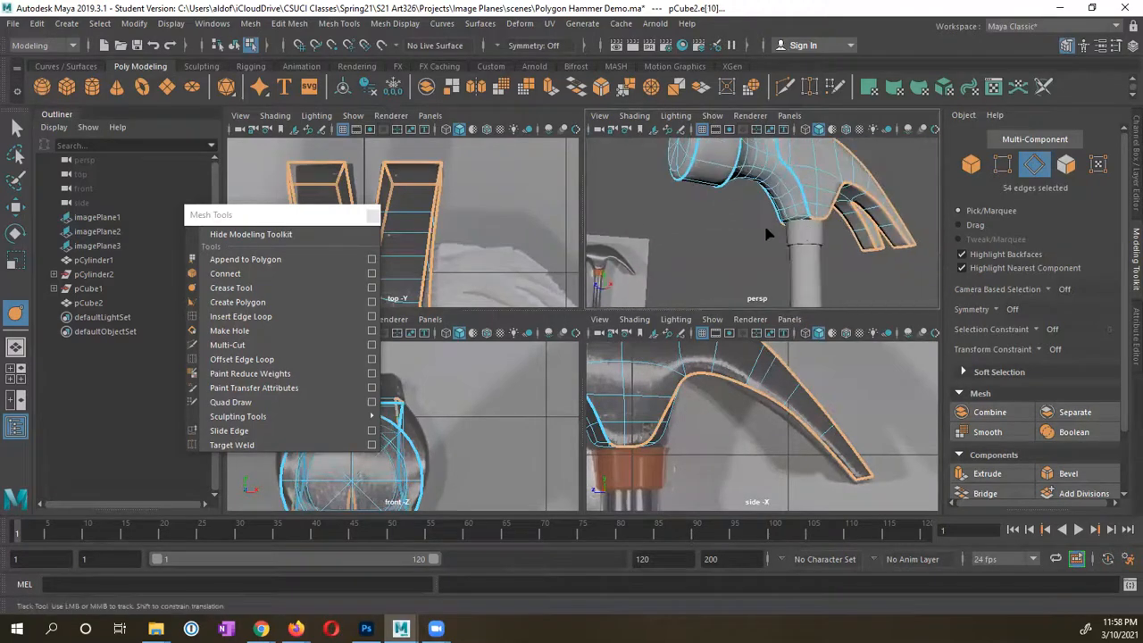
pyautogui.keyDown('alt'); pyautogui.moveTo(766, 233); pyautogui.dragTo(894, 211, button='right'); pyautogui.keyUp('alt')
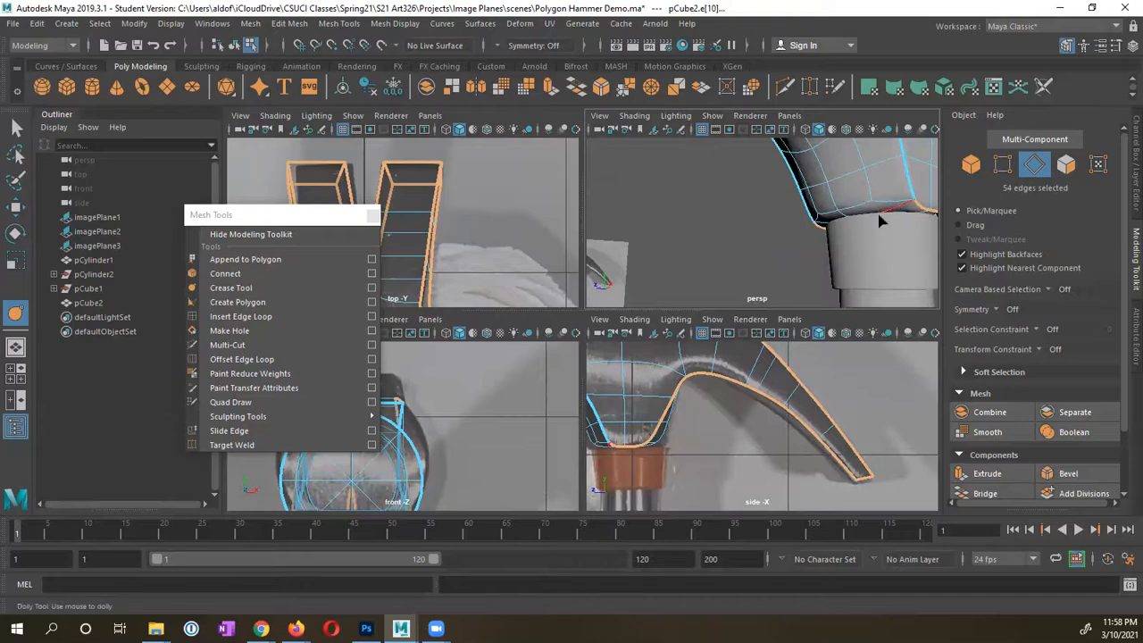
pyautogui.keyDown('alt'); pyautogui.moveTo(879, 220); pyautogui.dragTo(710, 261); pyautogui.keyUp('alt')
# Step: Check the creased claw from other angles, then maximize the perspective view
pyautogui.keyDown('alt'); pyautogui.moveTo(652, 379); pyautogui.dragTo(787, 397, button='middle'); pyautogui.keyUp('alt')
pyautogui.keyDown('alt'); pyautogui.moveTo(641, 217); pyautogui.dragTo(729, 232); pyautogui.keyUp('alt')
pyautogui.keyDown('alt'); pyautogui.moveTo(698, 370); pyautogui.dragTo(718, 418, button='middle'); pyautogui.keyUp('alt')
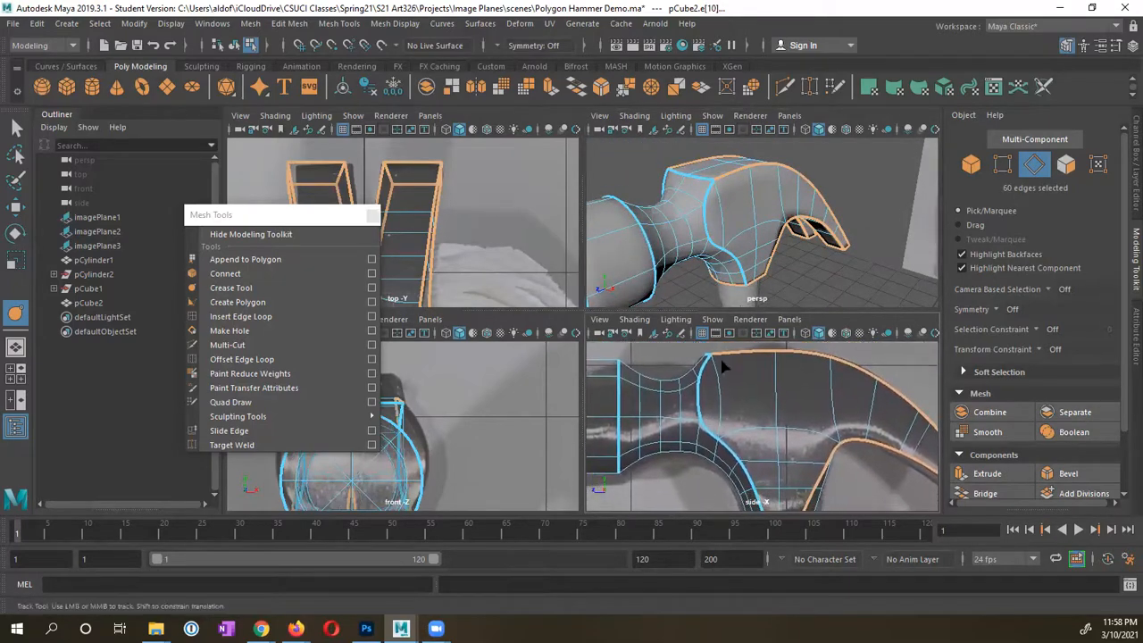
pyautogui.moveTo(740, 253)
pyautogui.keyDown('alt'); pyautogui.mouseDown()
pyautogui.moveTo(685, 262)
pyautogui.moveTo(670, 249)
pyautogui.moveTo(729, 254)
pyautogui.mouseUp(); pyautogui.keyUp('alt')
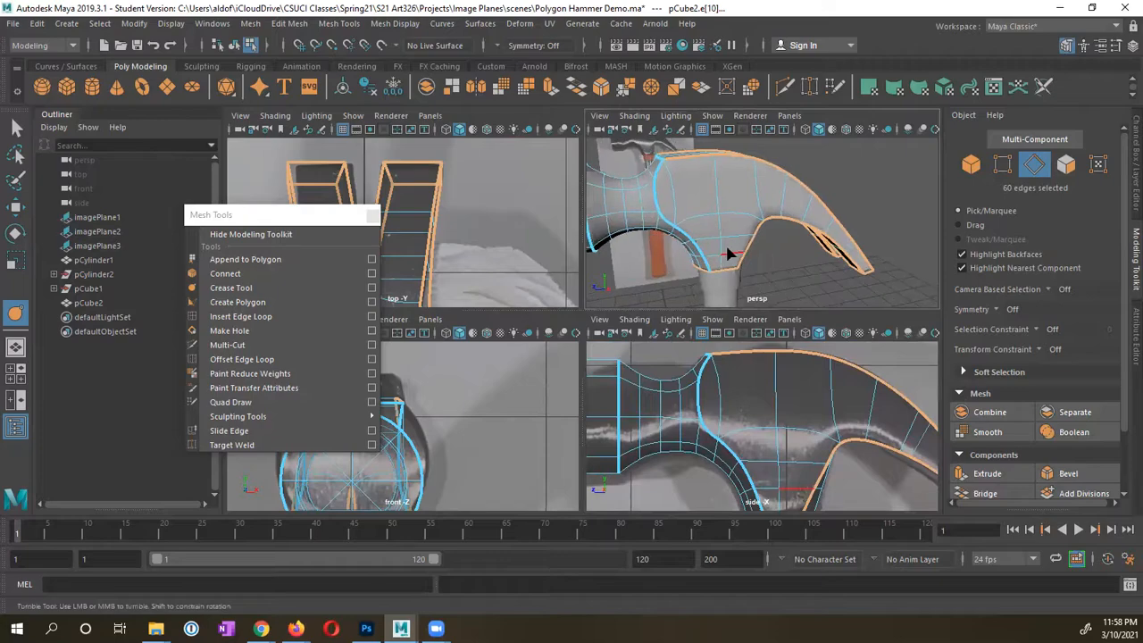
pyautogui.press('space')
pyautogui.keyDown('alt'); pyautogui.moveTo(670, 349); pyautogui.dragTo(710, 219, button='right'); pyautogui.keyUp('alt')
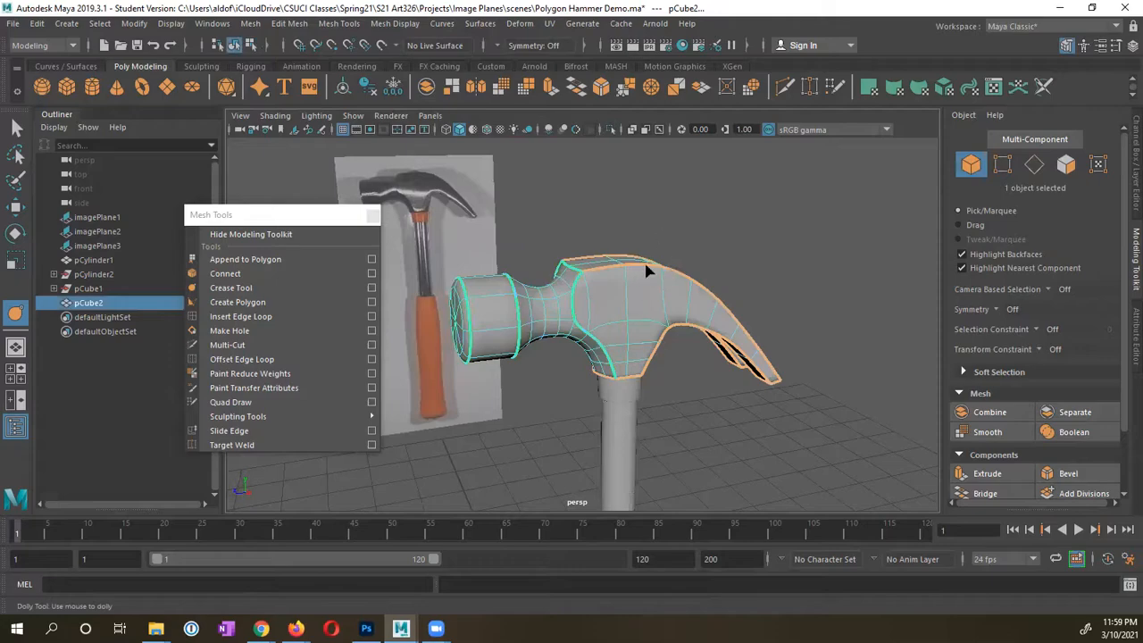
# Step: Switch to object selection and set the hammer head back to unsmoothed display
pyautogui.press('q')
pyautogui.click(669, 256)
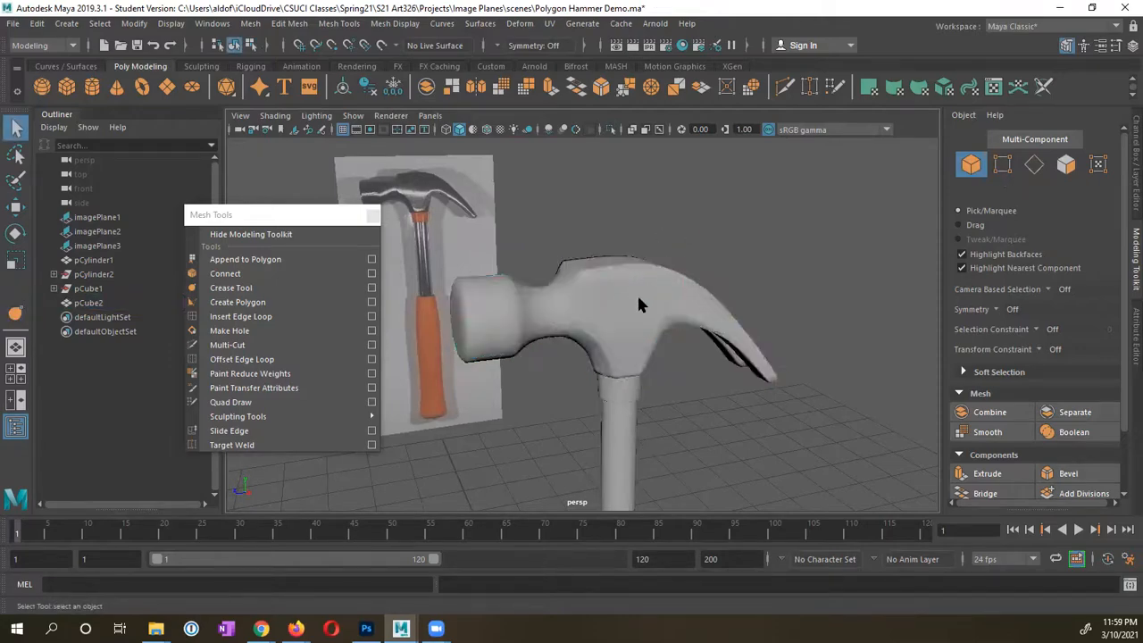
pyautogui.click(636, 294)
pyautogui.click(666, 369)
pyautogui.keyDown('alt'); pyautogui.moveTo(666, 370); pyautogui.dragTo(613, 364); pyautogui.keyUp('alt')
pyautogui.click(572, 323)
pyautogui.press('1')
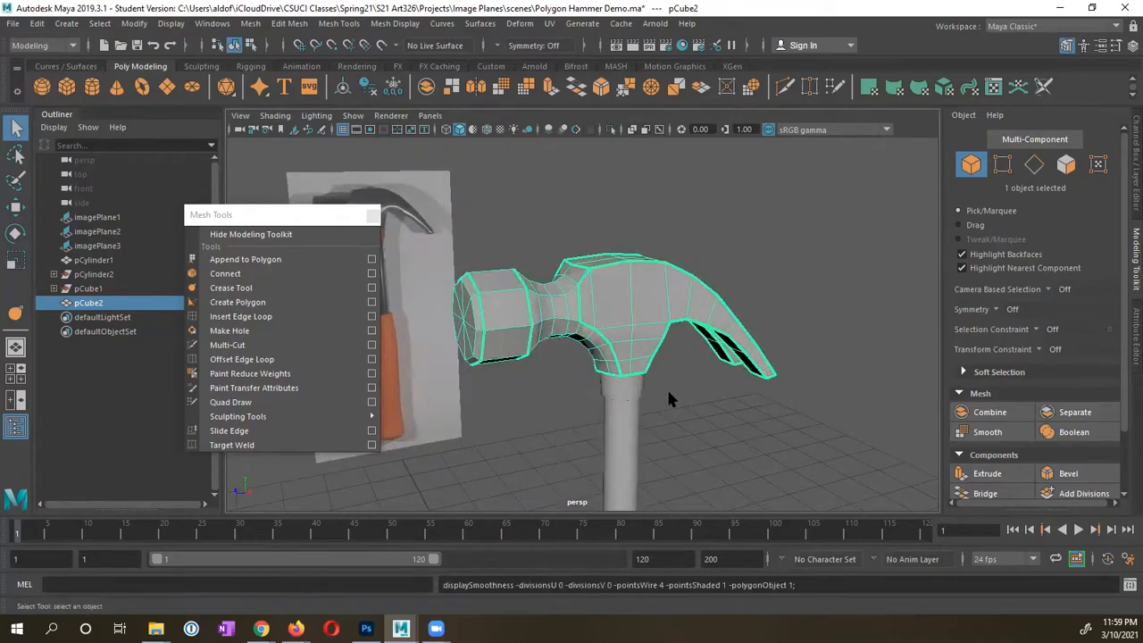
# Step: Alternate selecting the hammer handle and head, keeping the head unsmoothed
pyautogui.click(675, 402)
pyautogui.click(610, 408)
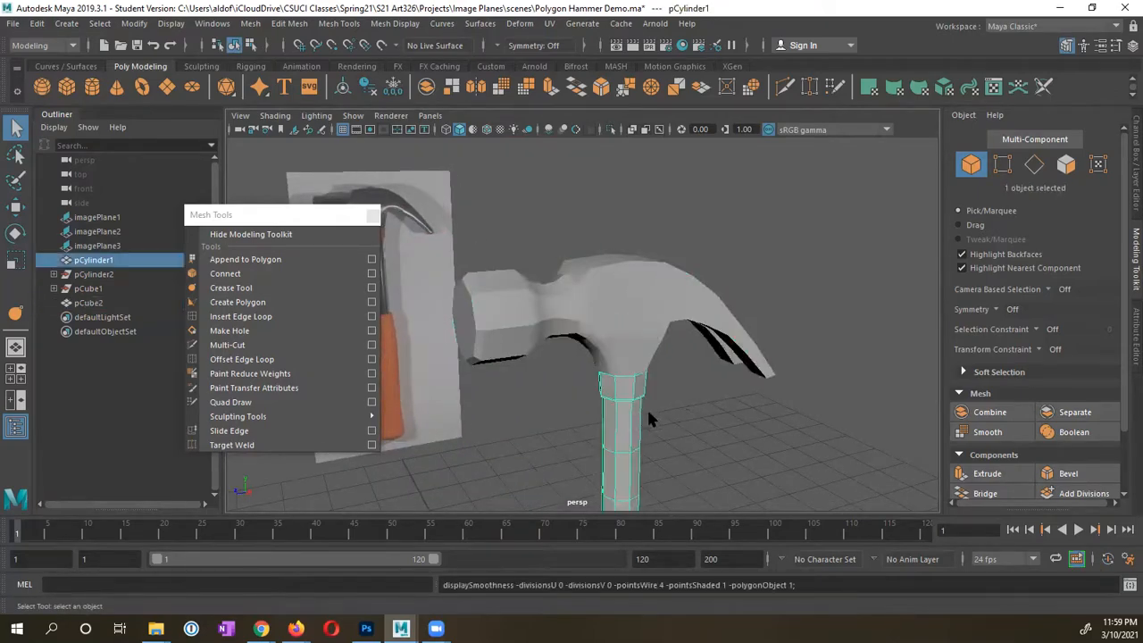
pyautogui.click(626, 338)
pyautogui.click(630, 394)
pyautogui.click(632, 332)
pyautogui.click(630, 410)
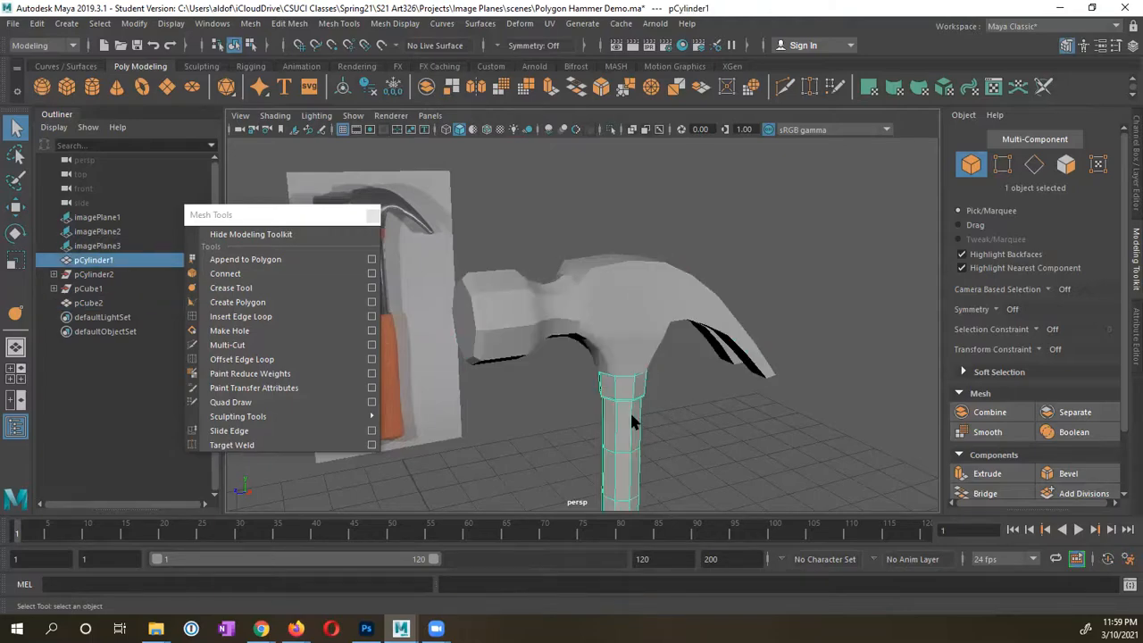
pyautogui.click(619, 338)
pyautogui.click(623, 389)
pyautogui.click(620, 326)
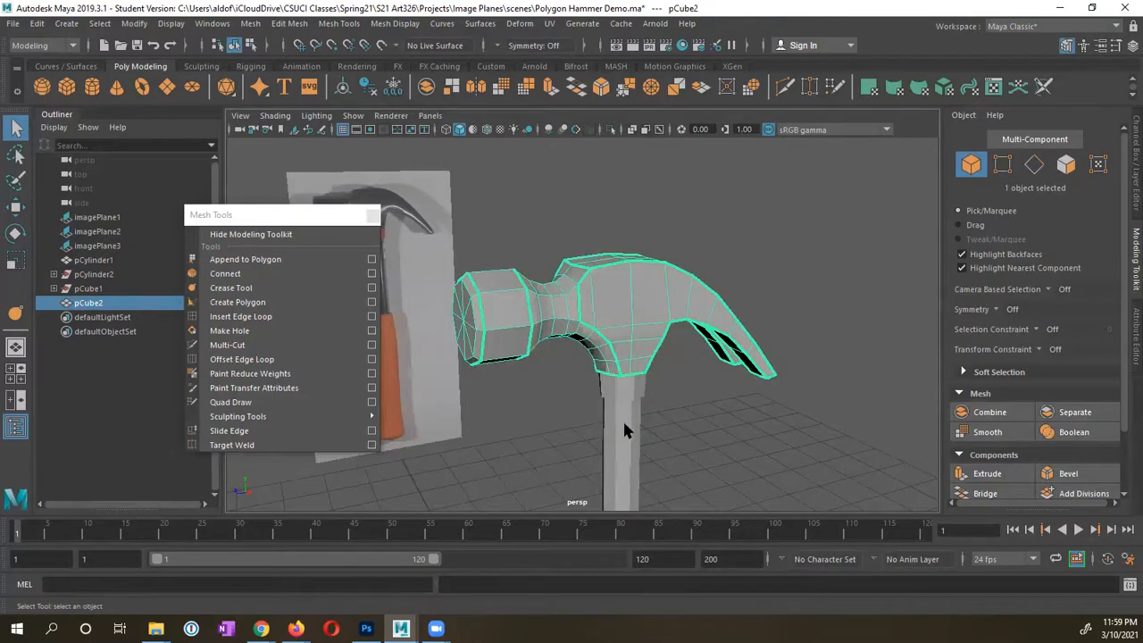
pyautogui.click(622, 419)
pyautogui.click(620, 327)
pyautogui.press('1')
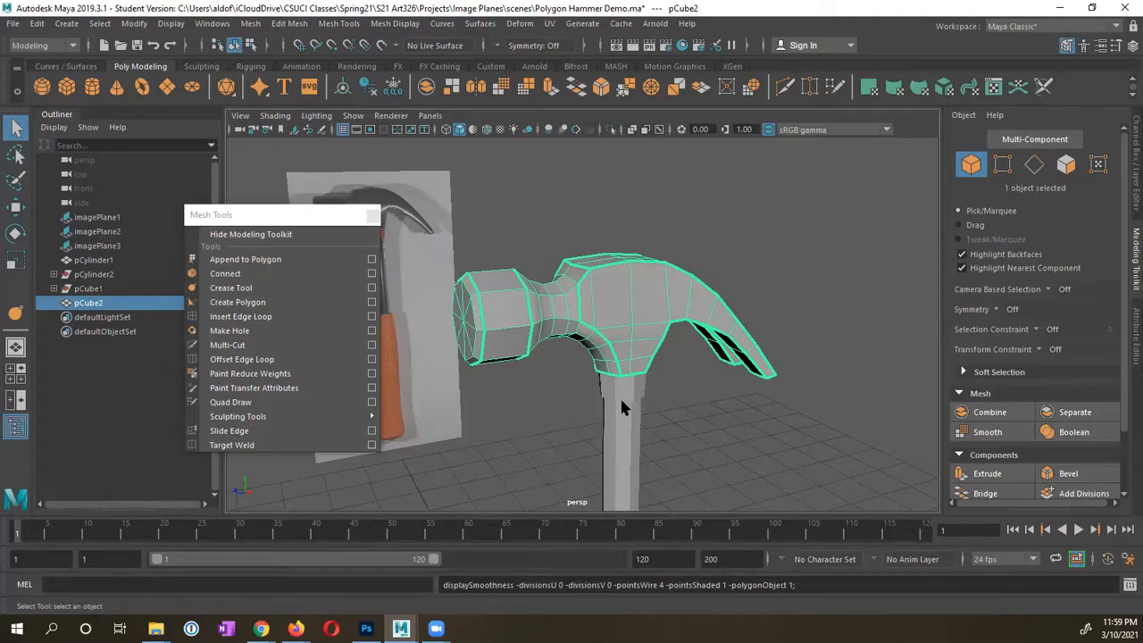
# Step: Preview the smoothed head with its cage, then return to low-poly display with the head selected
pyautogui.press('2')
pyautogui.keyDown('alt'); pyautogui.moveTo(531, 356); pyautogui.dragTo(580, 257); pyautogui.keyUp('alt')
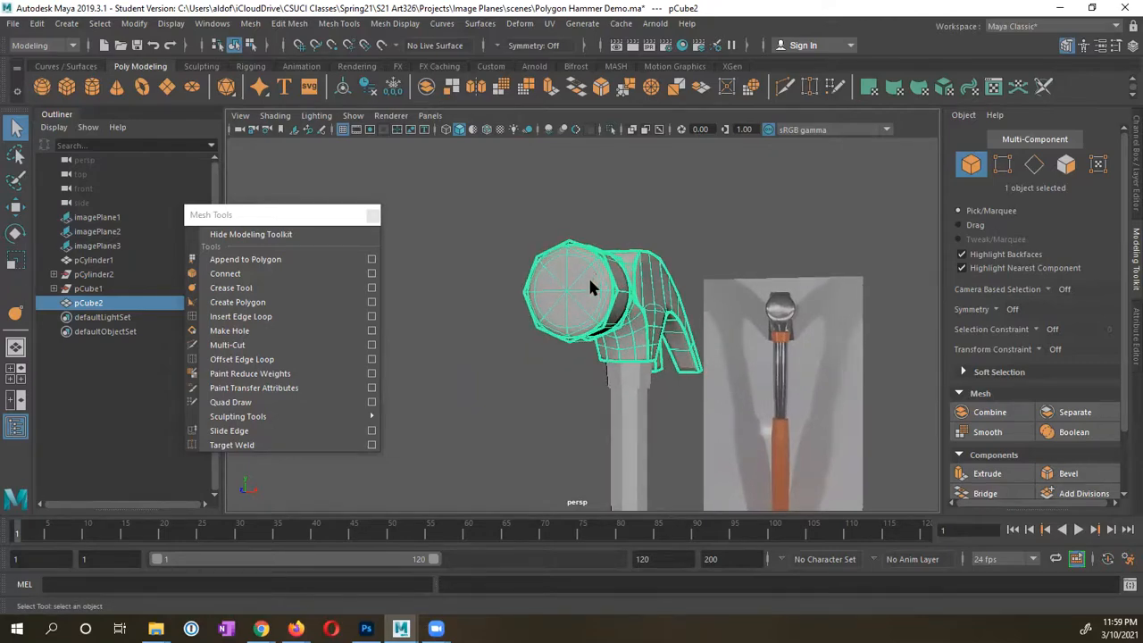
pyautogui.keyDown('alt'); pyautogui.moveTo(597, 370); pyautogui.dragTo(488, 373); pyautogui.keyUp('alt')
pyautogui.press('1')
pyautogui.click(577, 405)
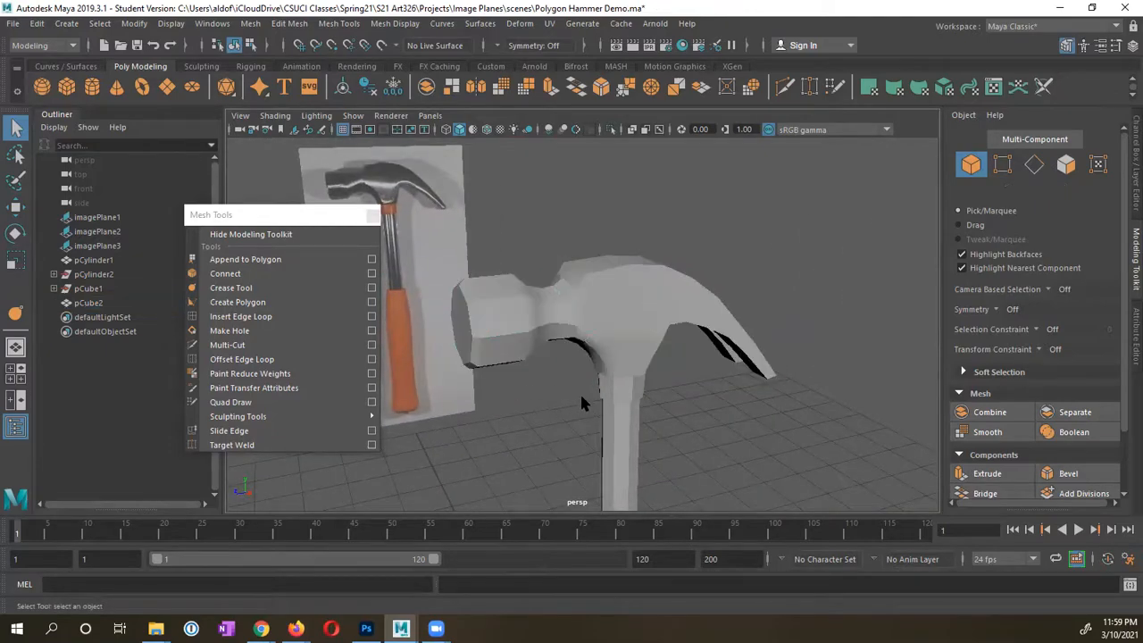
pyautogui.click(624, 334)
pyautogui.keyDown('alt'); pyautogui.moveTo(545, 396); pyautogui.dragTo(634, 354, button='middle'); pyautogui.keyUp('alt')
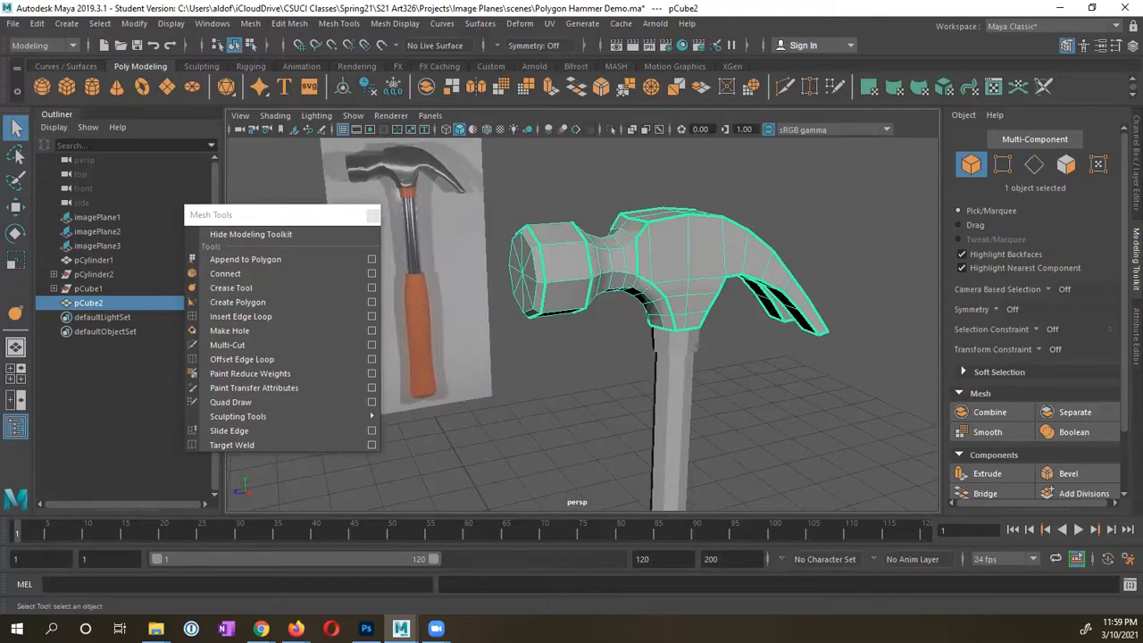
# Step: Save the Polygon Hammer Demo.ma scene and close the floating Mesh Tools panel
pyautogui.hotkey('ctrl', 's')
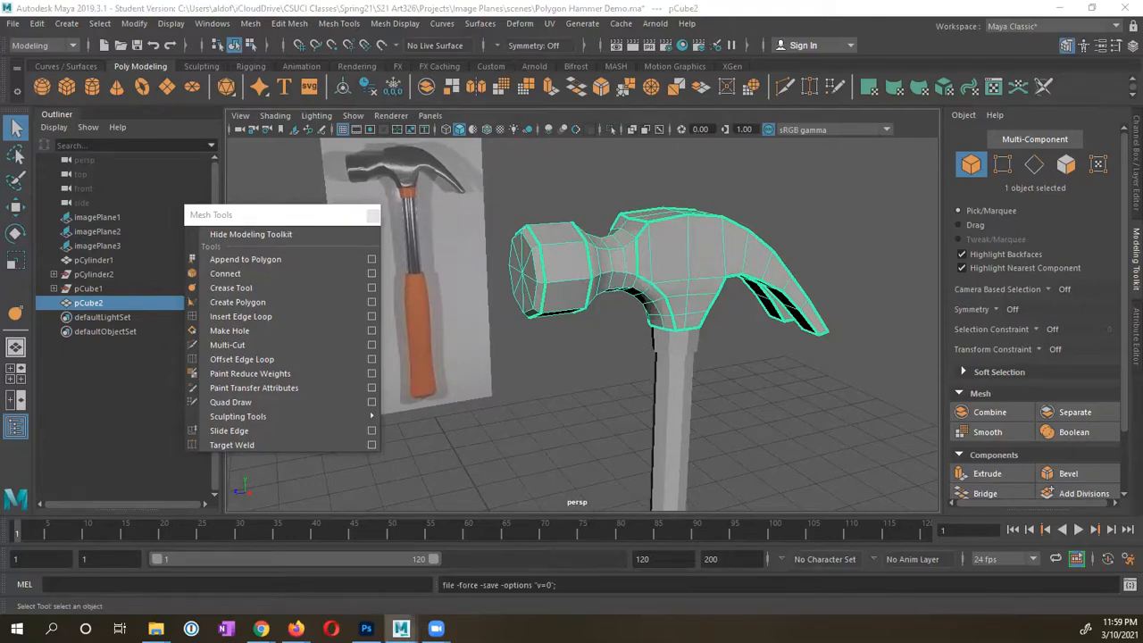
pyautogui.keyDown('alt'); pyautogui.moveTo(661, 408); pyautogui.dragTo(617, 373); pyautogui.keyUp('alt')
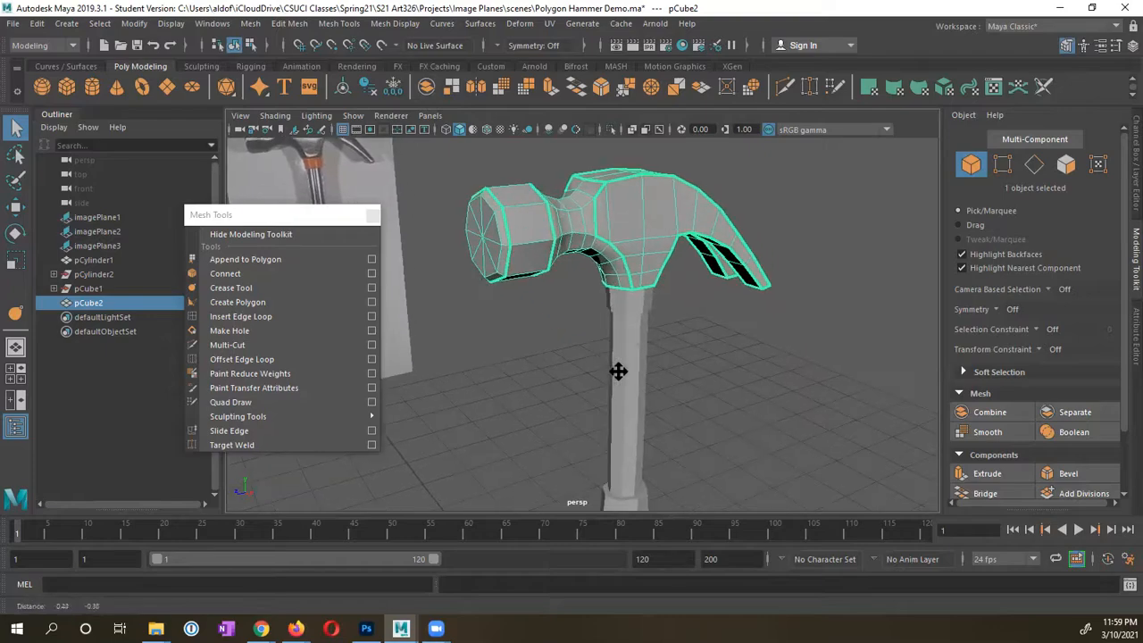
pyautogui.click(372, 216)
pyautogui.keyDown('alt'); pyautogui.moveTo(518, 312); pyautogui.dragTo(538, 289); pyautogui.keyUp('alt')
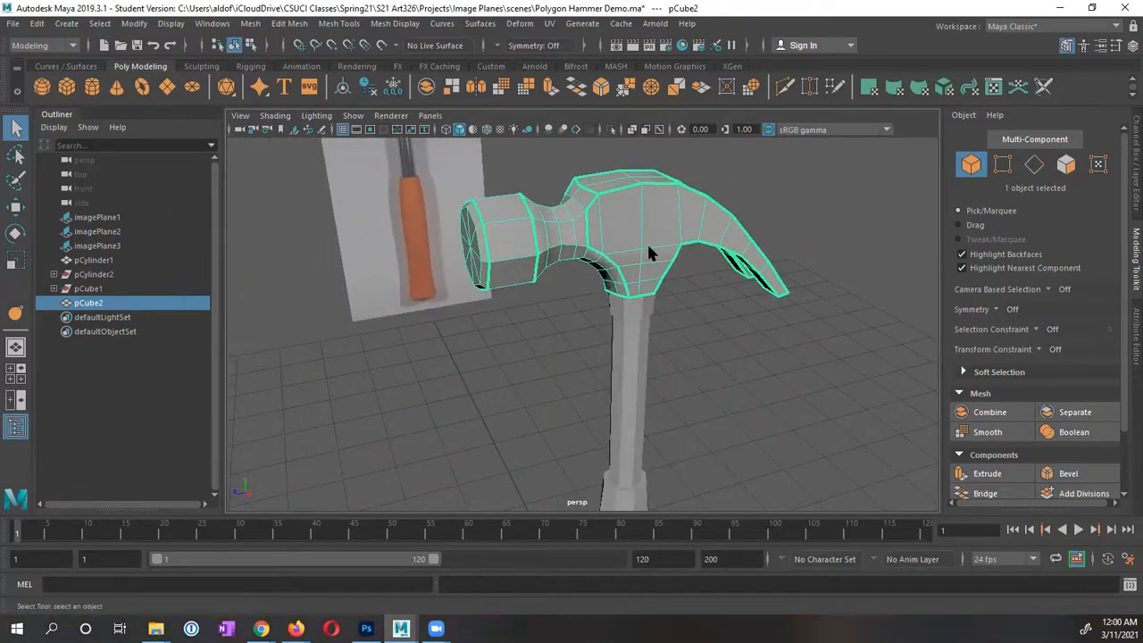
pyautogui.keyDown('alt'); pyautogui.moveTo(608, 304); pyautogui.dragTo(664, 273); pyautogui.keyUp('alt')
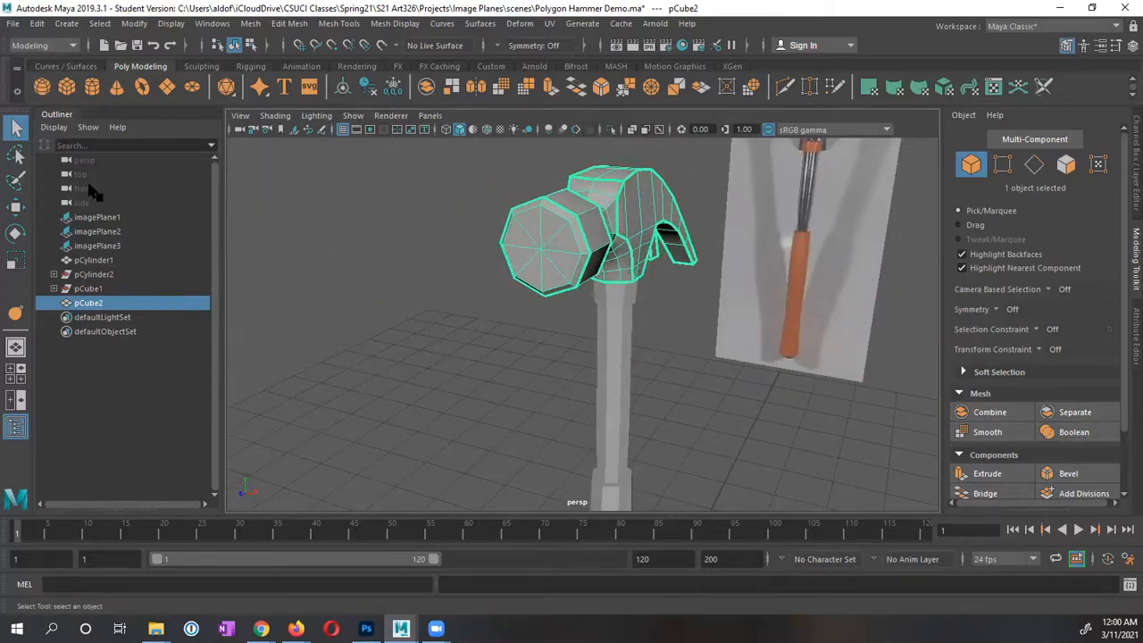
# Step: Duplicate the hammer head, rename original LowPolyHammerHead and the copy HammerHead, and hide the original
pyautogui.click(37, 24)
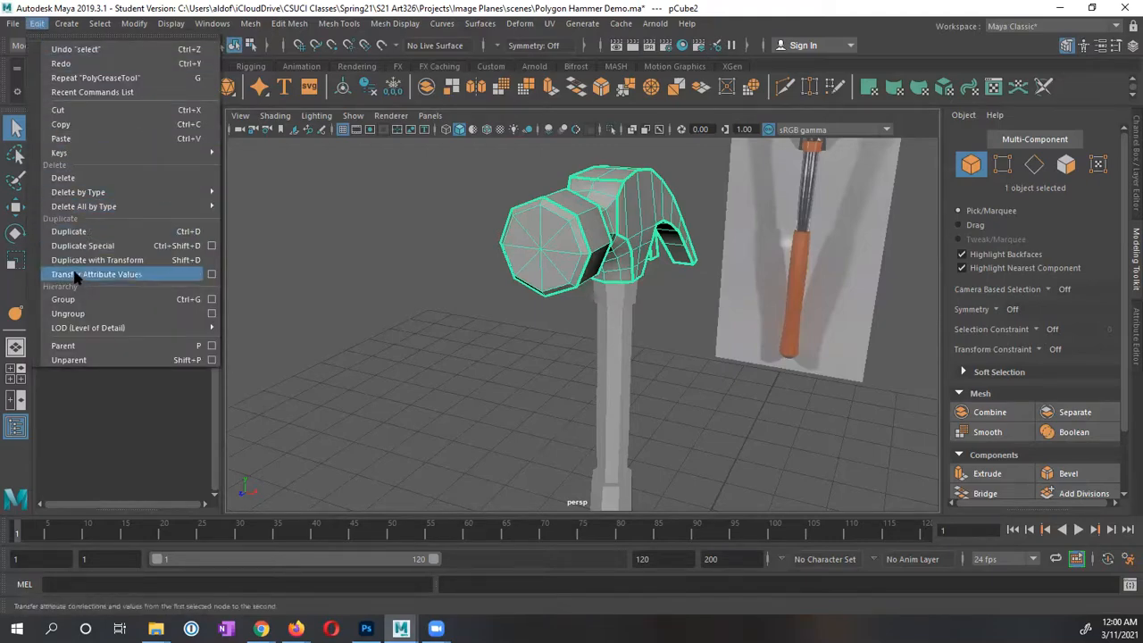
pyautogui.click(105, 232)
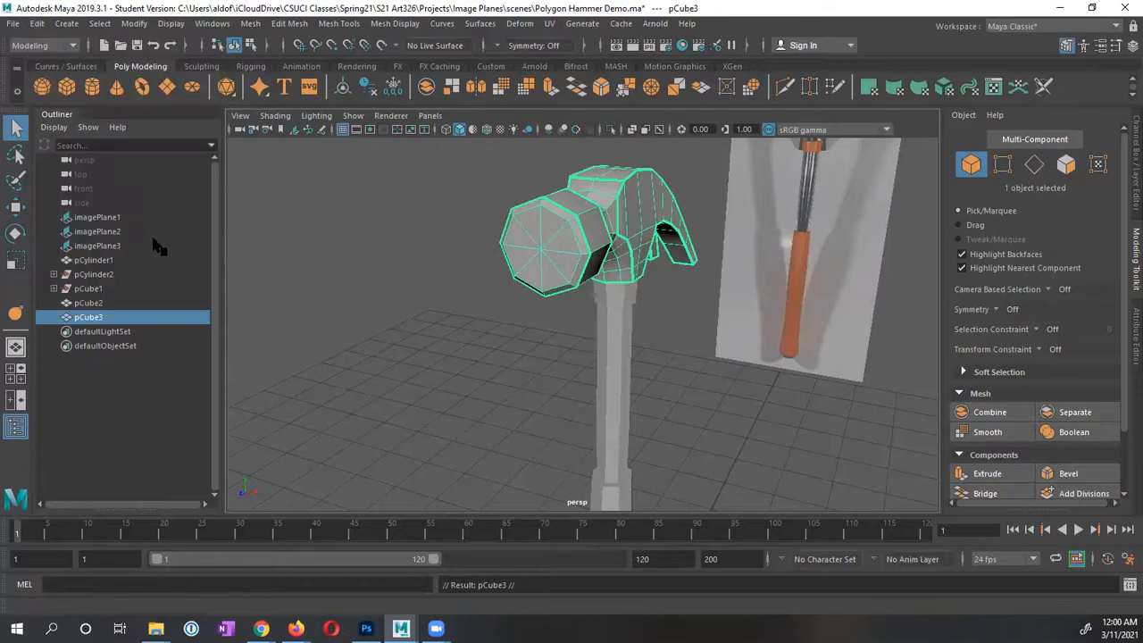
pyautogui.doubleClick(90, 304)
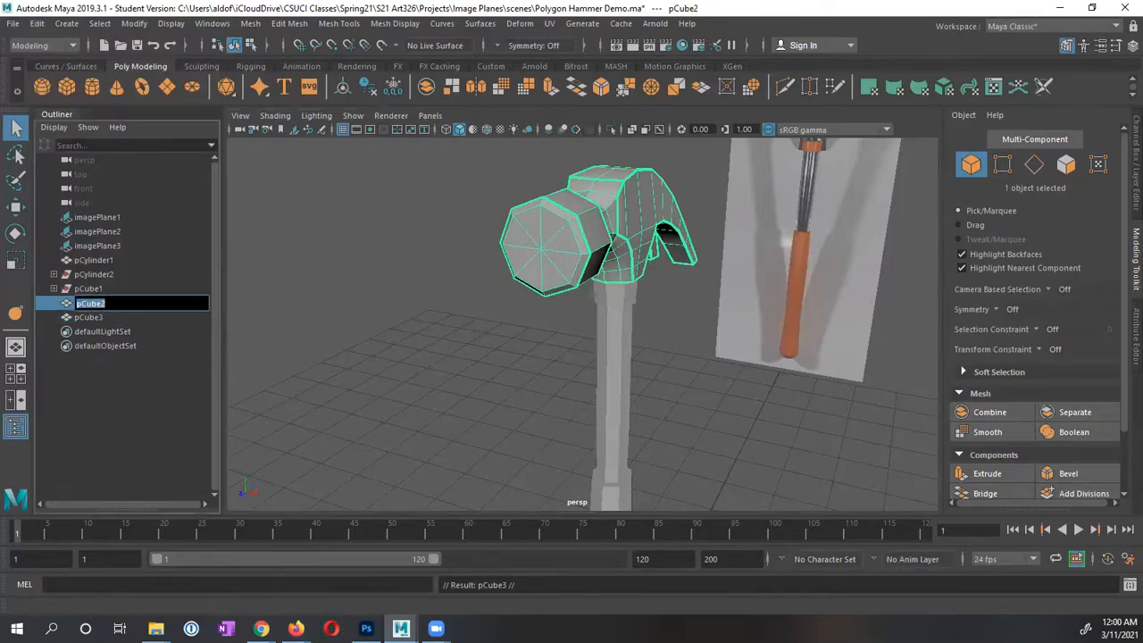
pyautogui.write('LowPolyHammerHead')
pyautogui.press('Return')
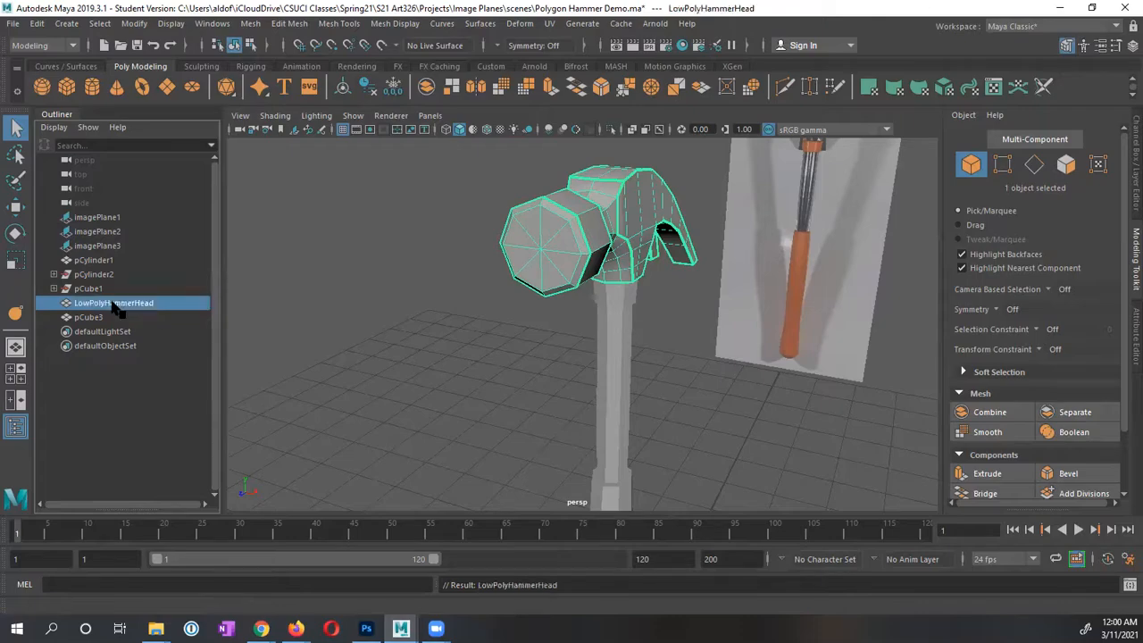
pyautogui.doubleClick(90, 318)
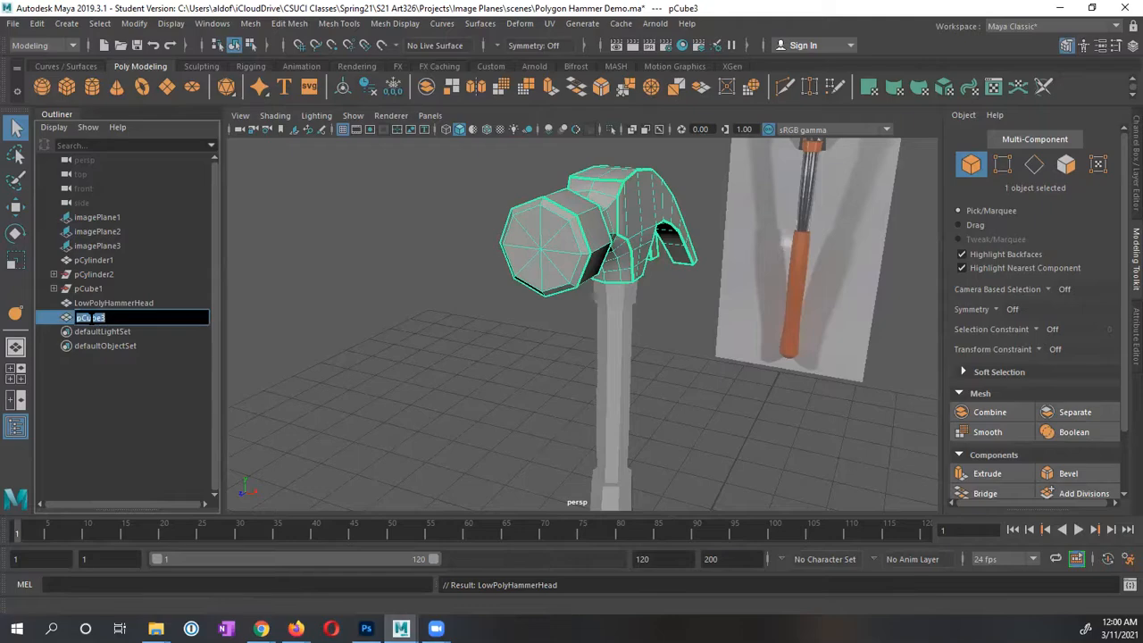
pyautogui.write('HammerHead')
pyautogui.press('Return')
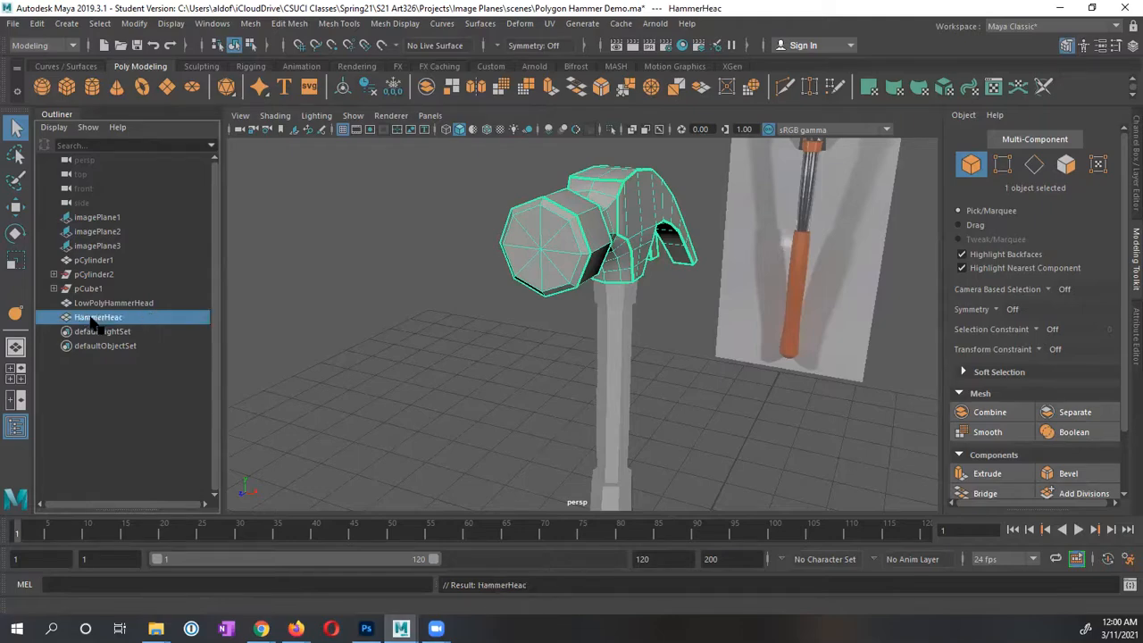
pyautogui.click(111, 305)
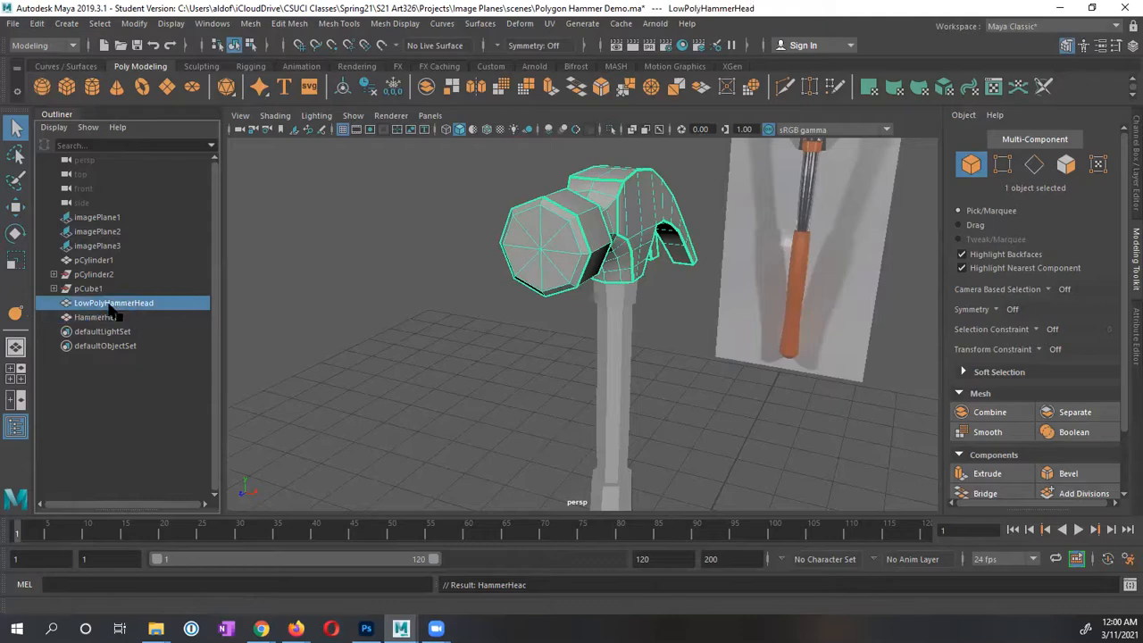
pyautogui.hotkey('ctrl', 'h')
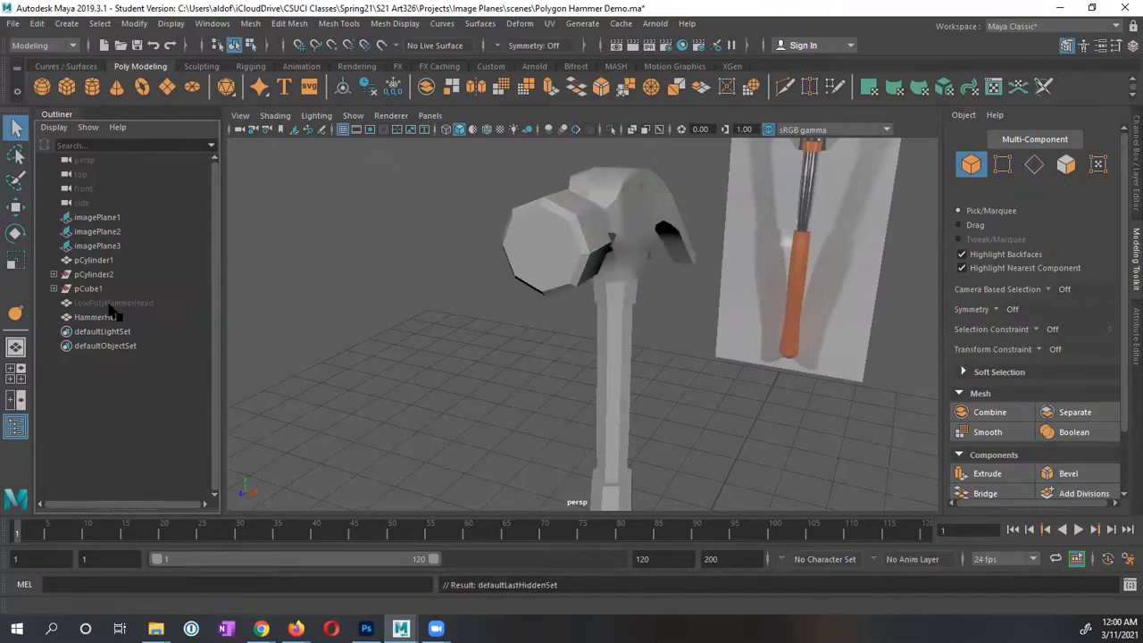
# Step: Duplicate the handle, rename original LowPolyHammerHandle and the copy HammerHandle, and hide the original
pyautogui.click(97, 260)
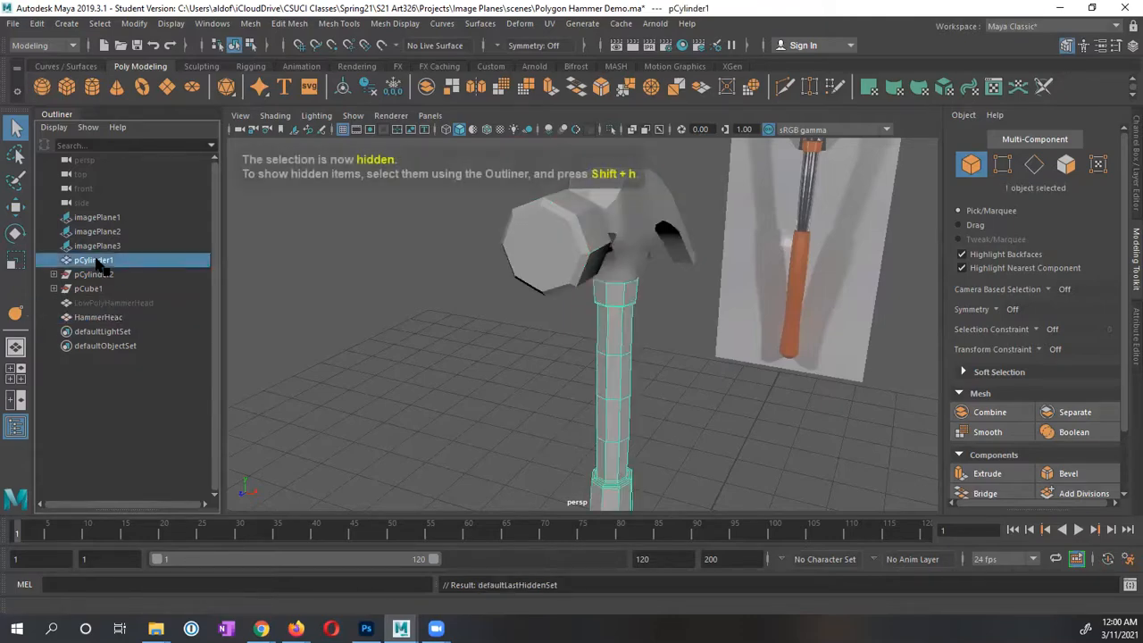
pyautogui.scroll(2, 675, 398)
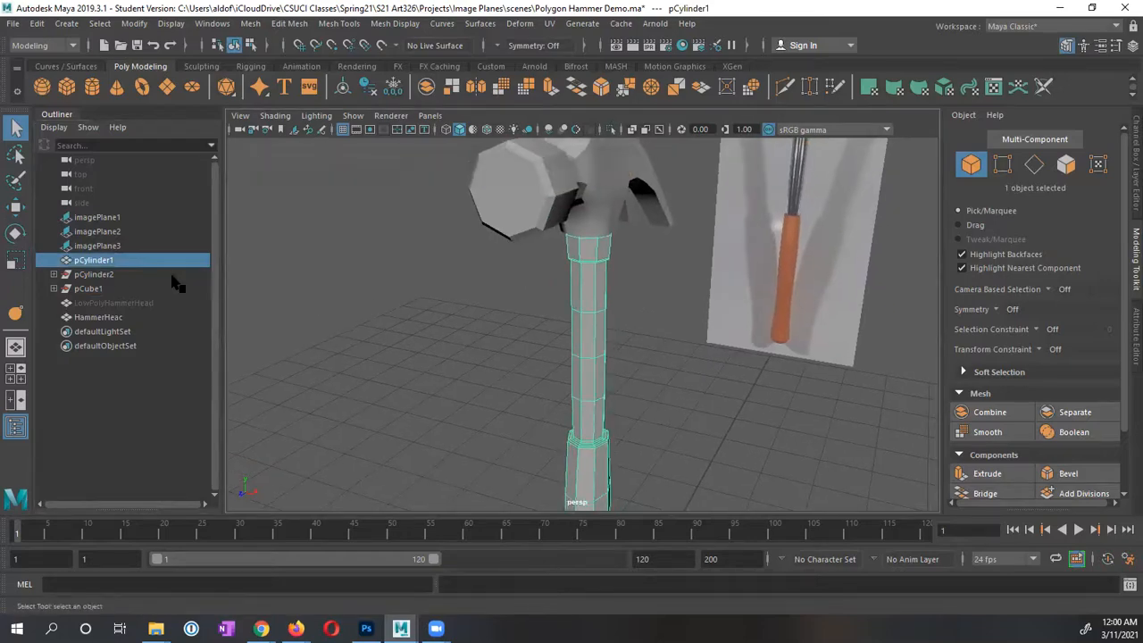
pyautogui.click(36, 23)
pyautogui.click(99, 259)
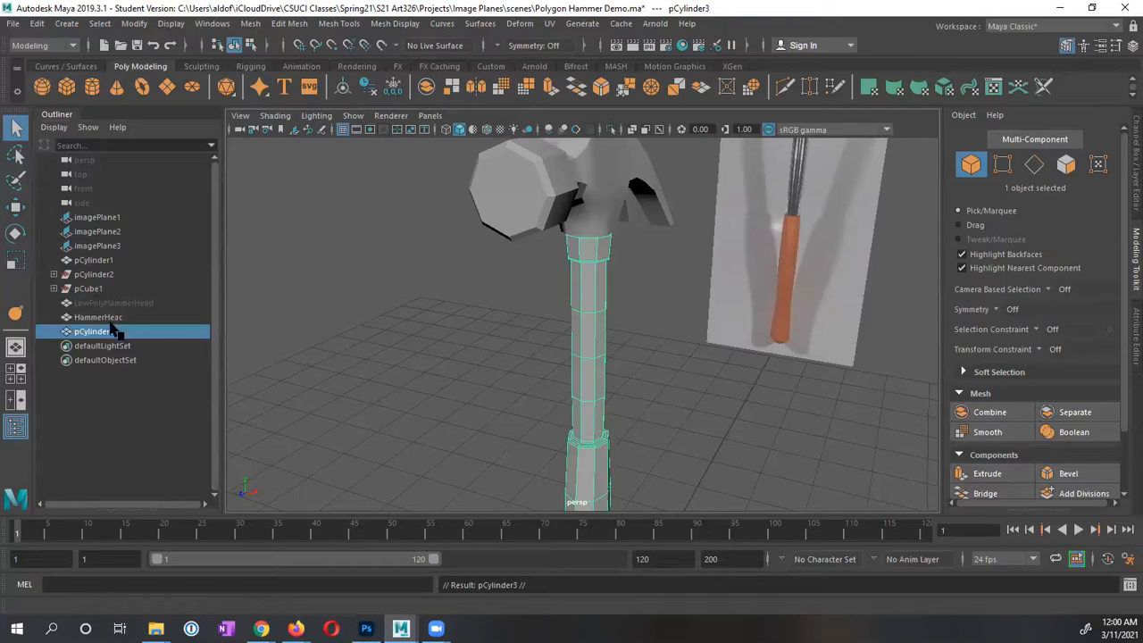
pyautogui.doubleClick(108, 259)
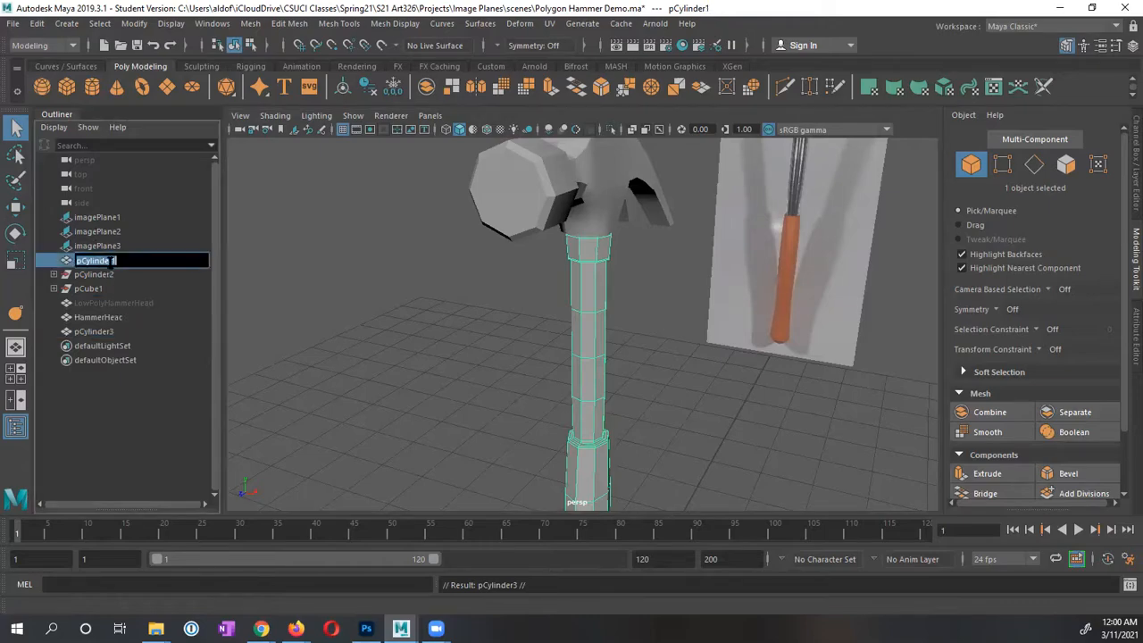
pyautogui.write('LowPolyHammerHandle')
pyautogui.press('Return')
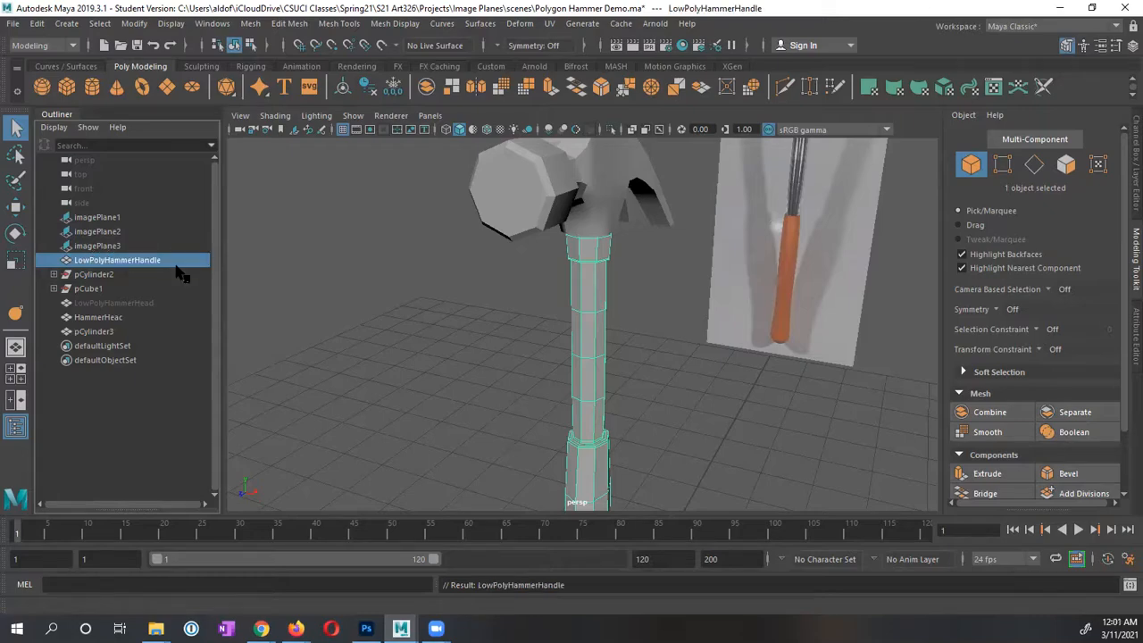
pyautogui.doubleClick(89, 332)
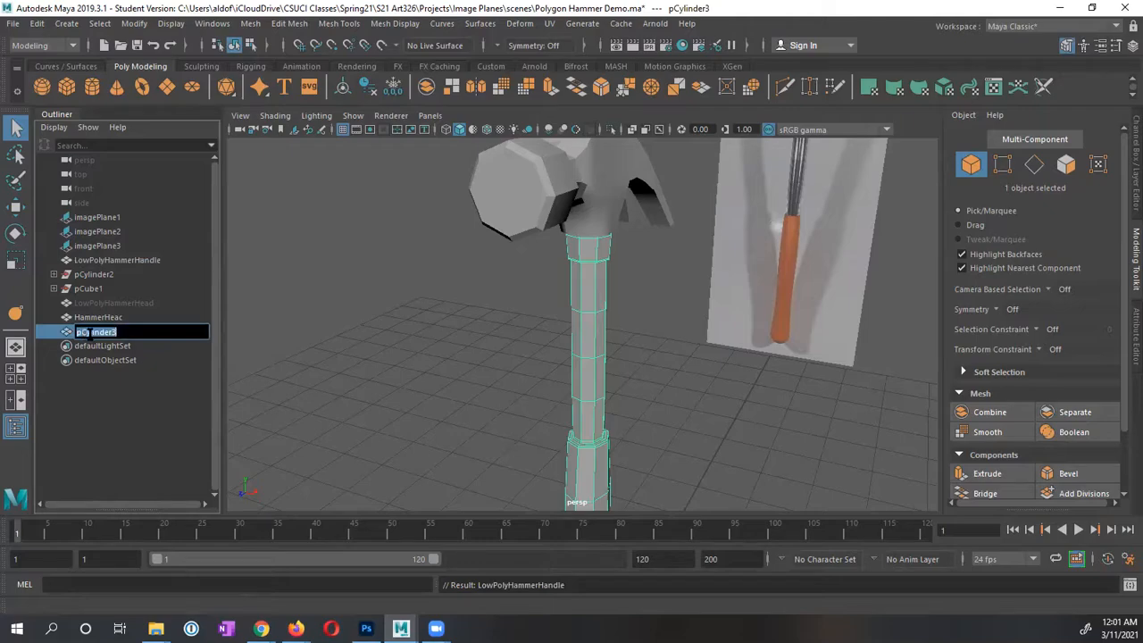
pyautogui.write('HammerHandle')
pyautogui.press('Return')
pyautogui.click(102, 261)
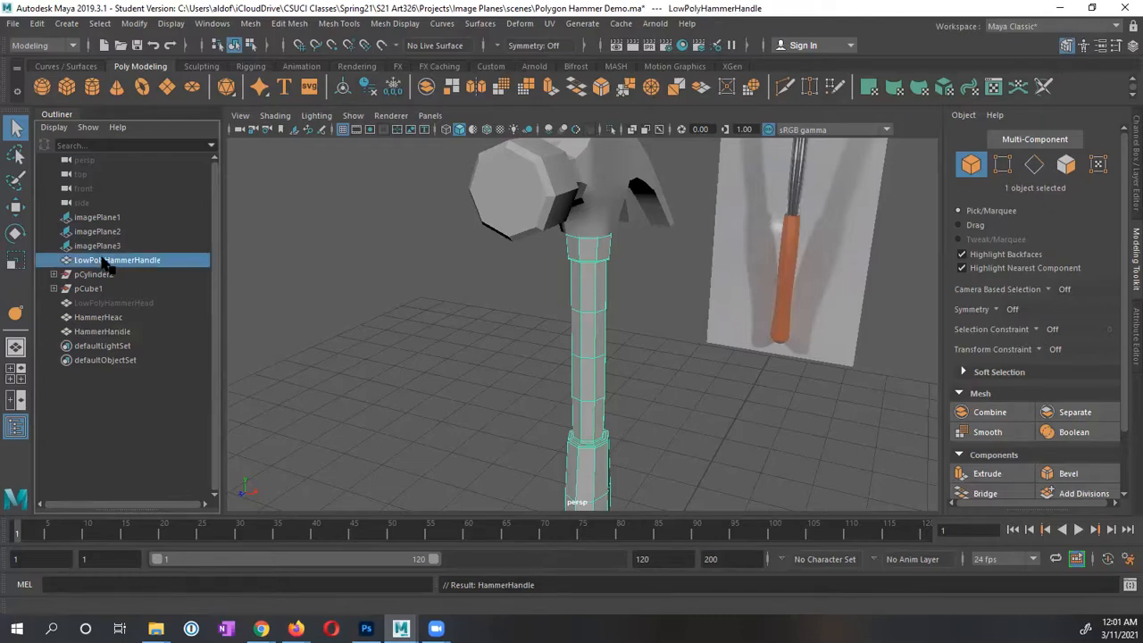
pyautogui.hotkey('ctrl', 'h')
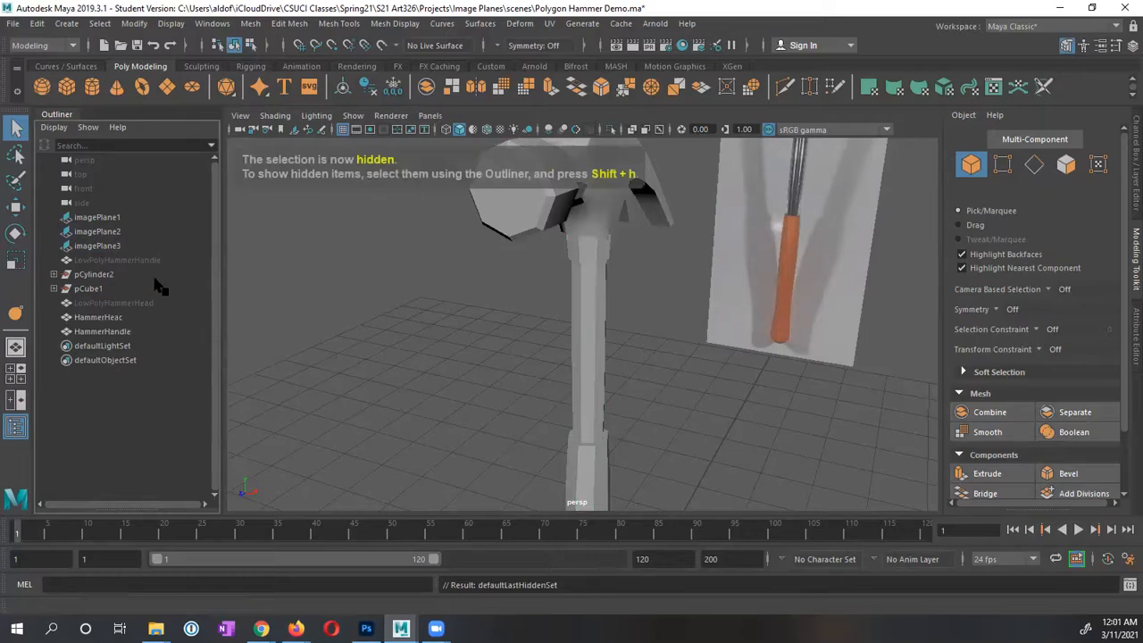
# Step: Correct the head copy's misspelled name HammerHeac to HammerHead
pyautogui.click(104, 319)
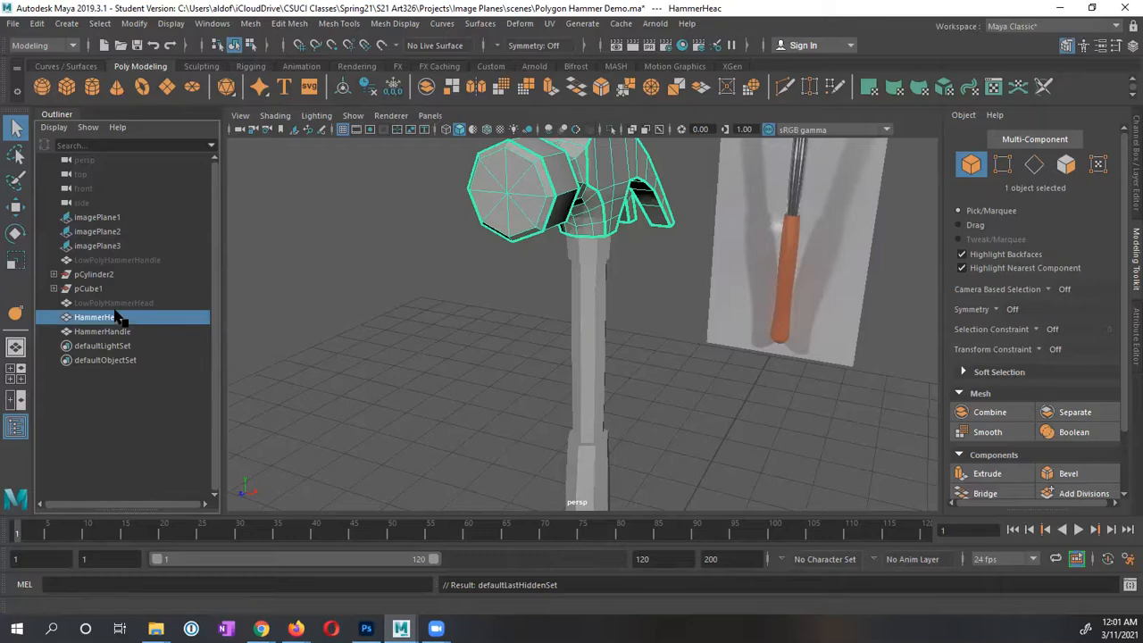
pyautogui.doubleClick(118, 319)
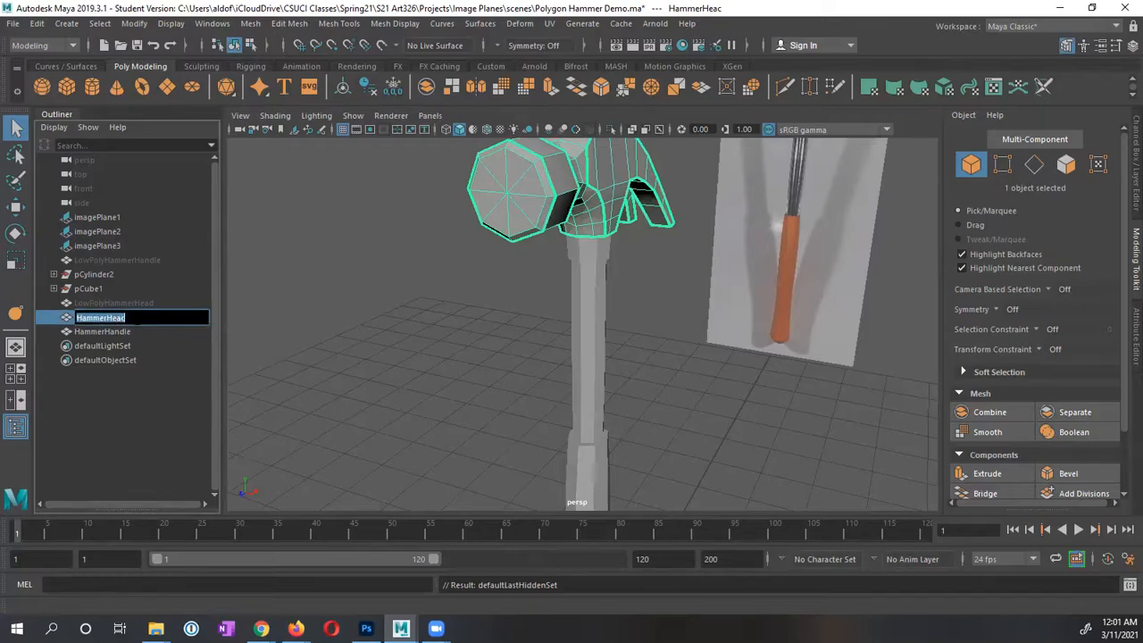
pyautogui.press('BackSpace')
pyautogui.press('Escape')
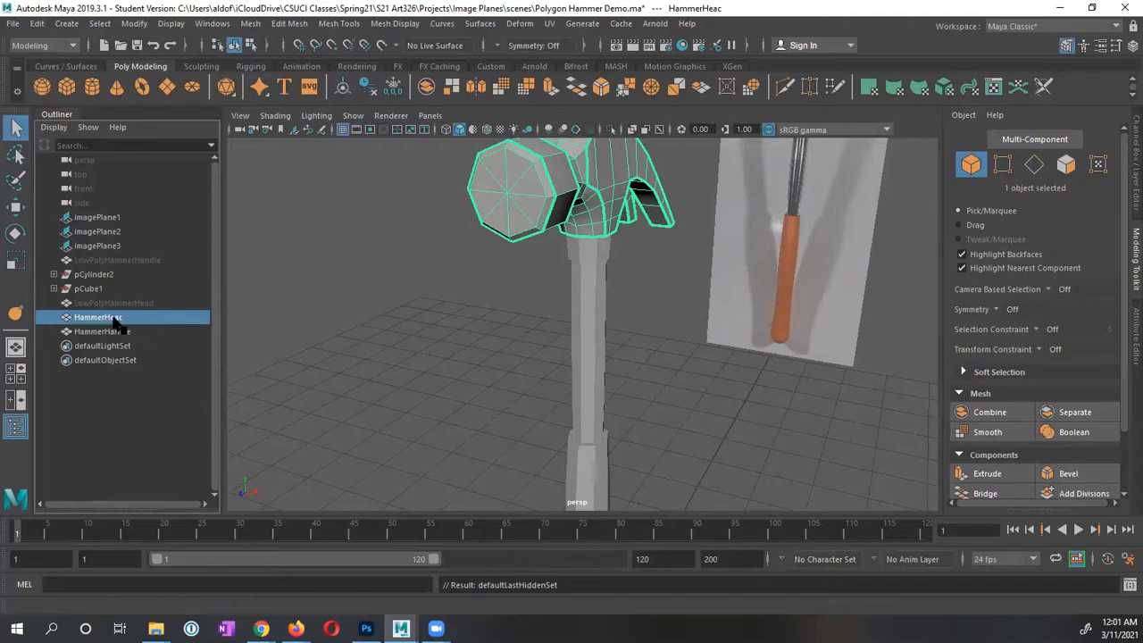
pyautogui.doubleClick(112, 317)
pyautogui.press('Right')
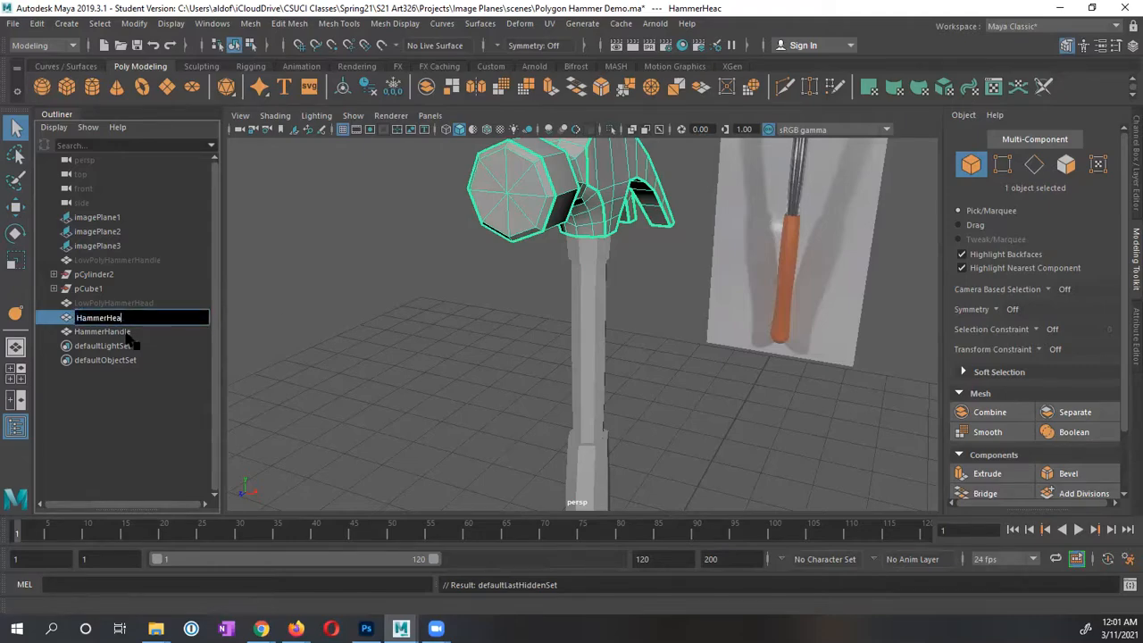
pyautogui.press('Return')
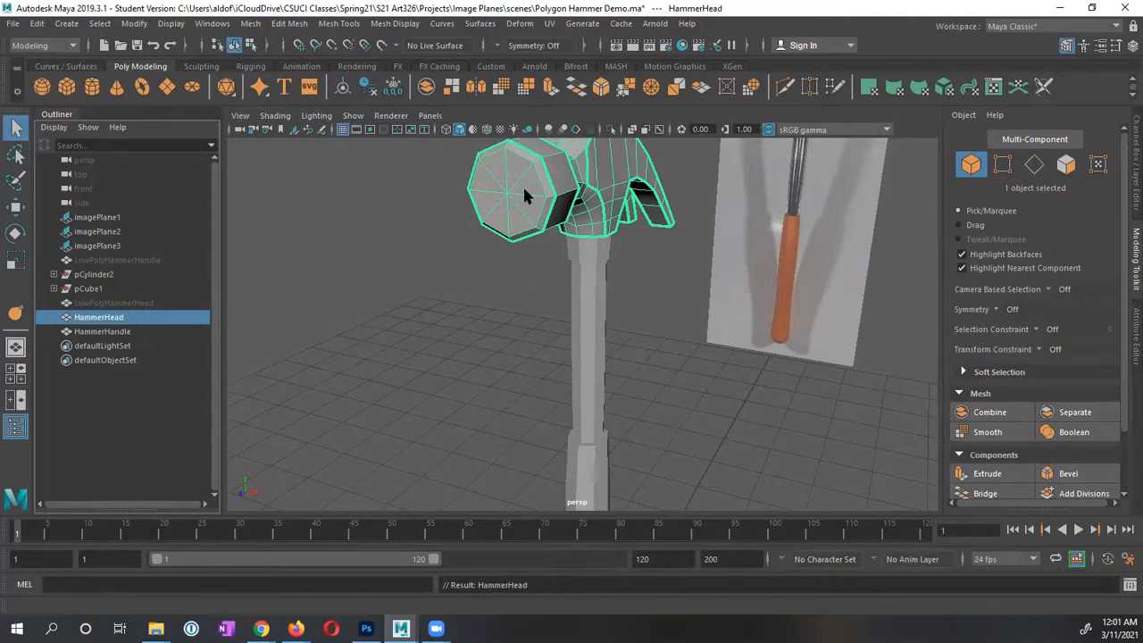
pyautogui.keyDown('alt'); pyautogui.moveTo(484, 240); pyautogui.dragTo(417, 301); pyautogui.keyUp('alt')
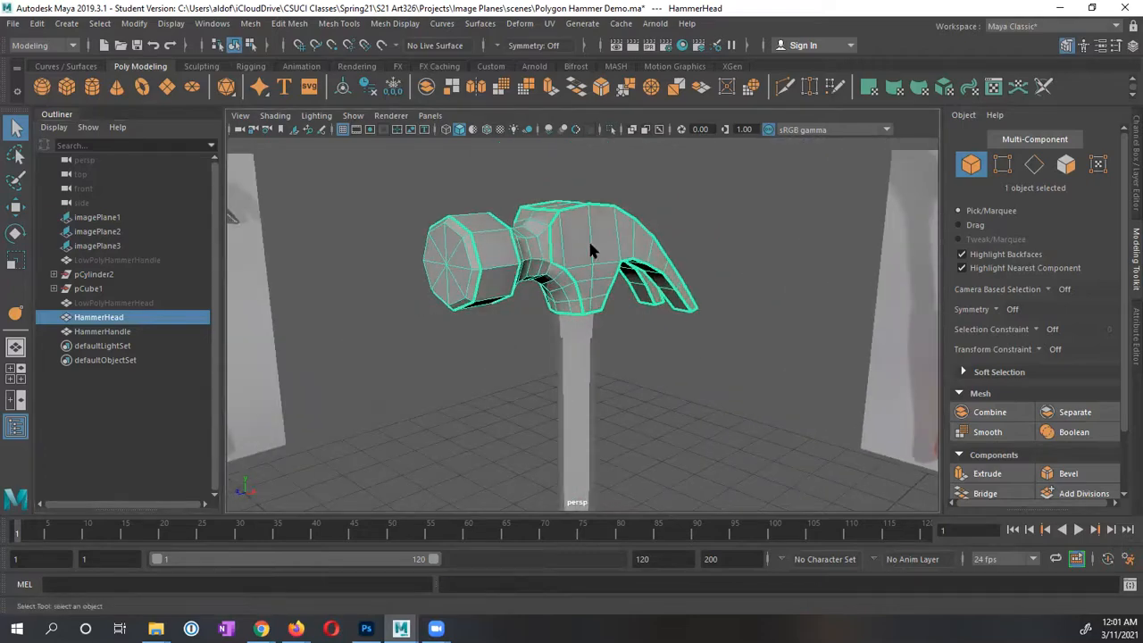
pyautogui.click(256, 25)
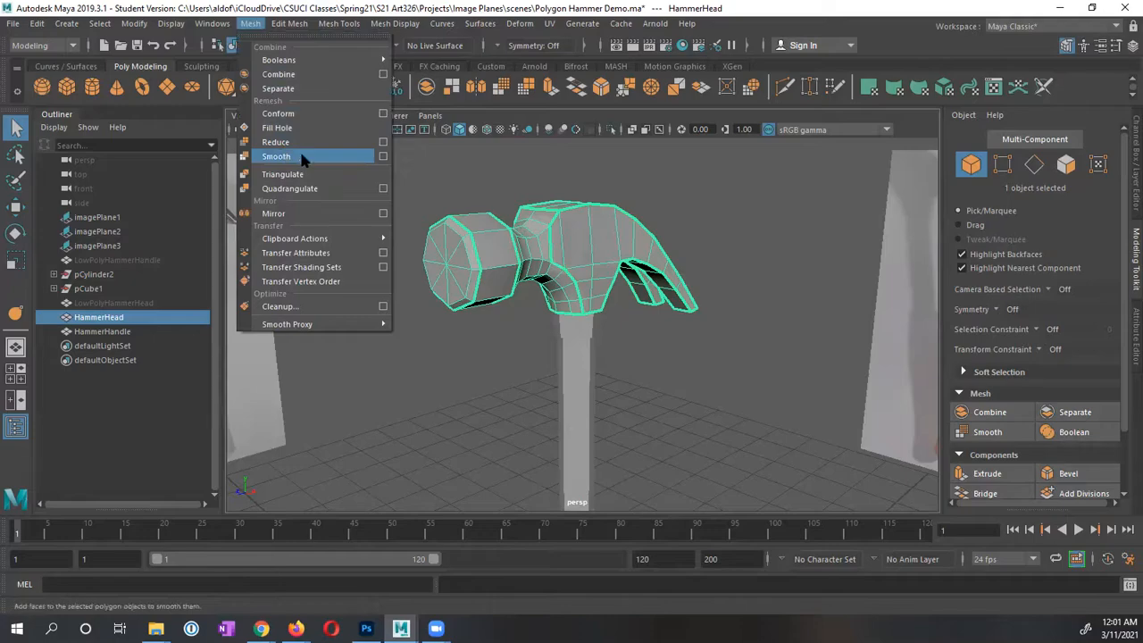
# Step: Open the Smooth options and reset them to their default settings
pyautogui.click(383, 158)
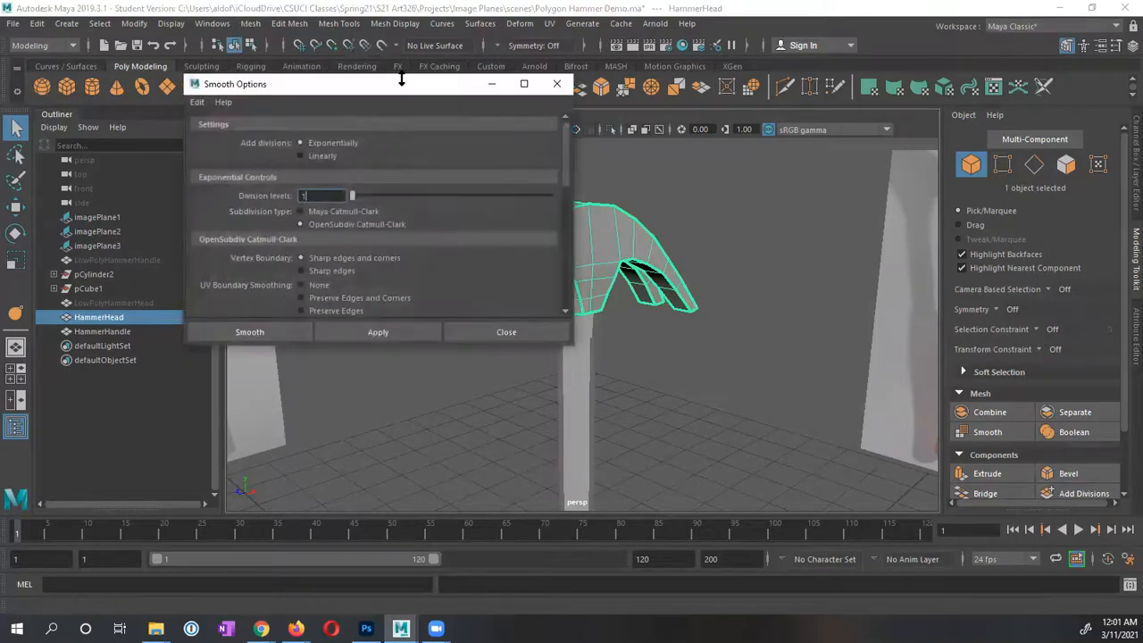
pyautogui.moveTo(402, 80); pyautogui.dragTo(250, 86)
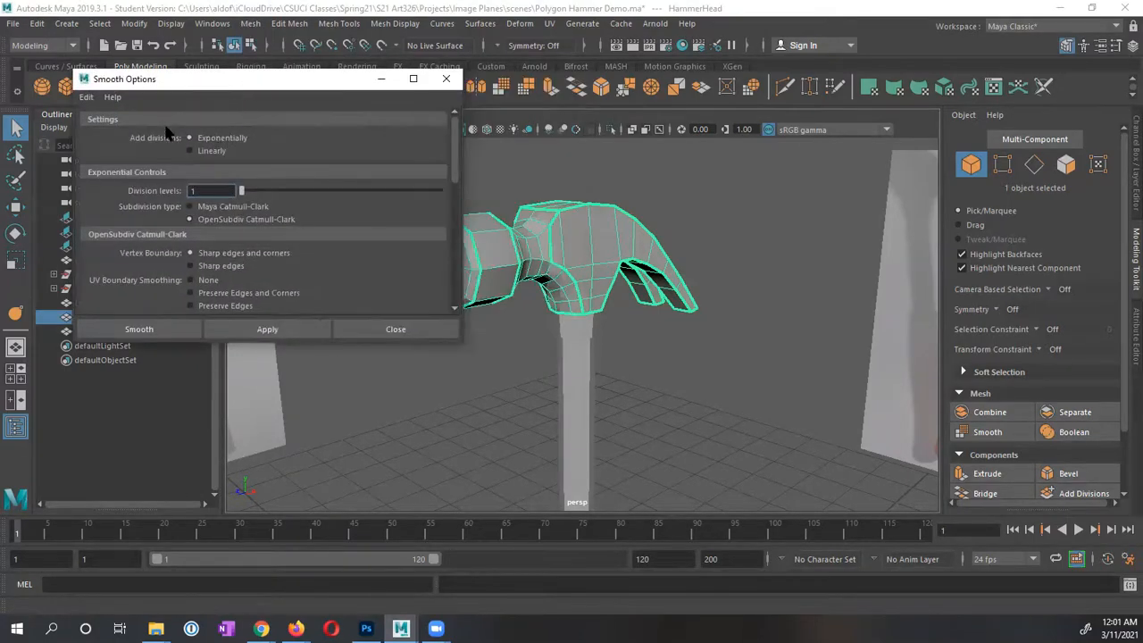
pyautogui.click(84, 97)
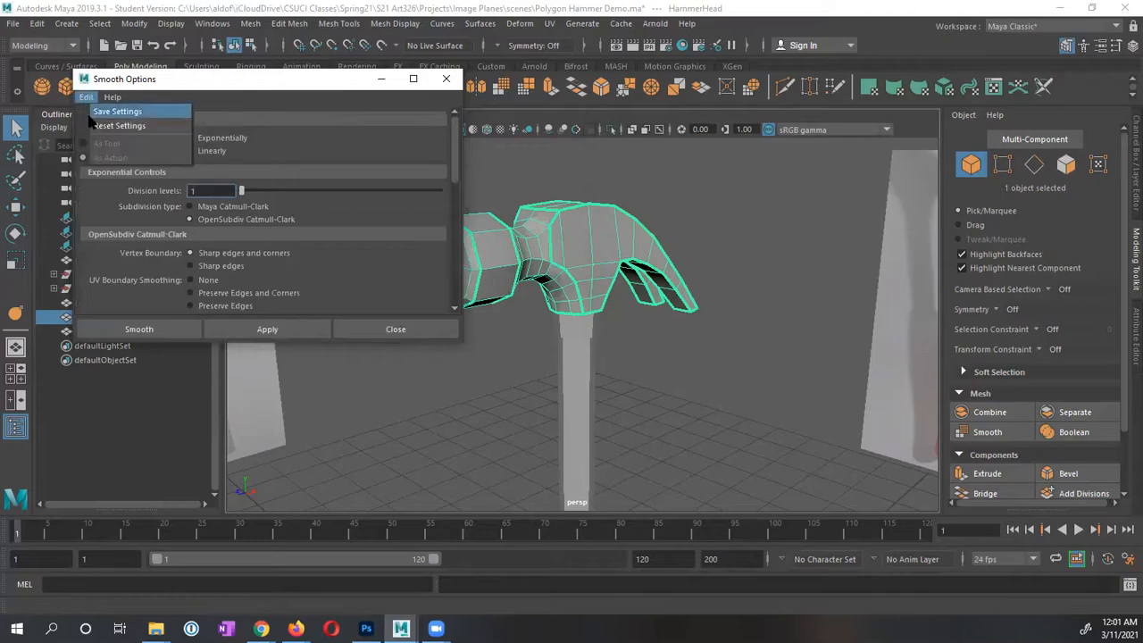
pyautogui.click(93, 123)
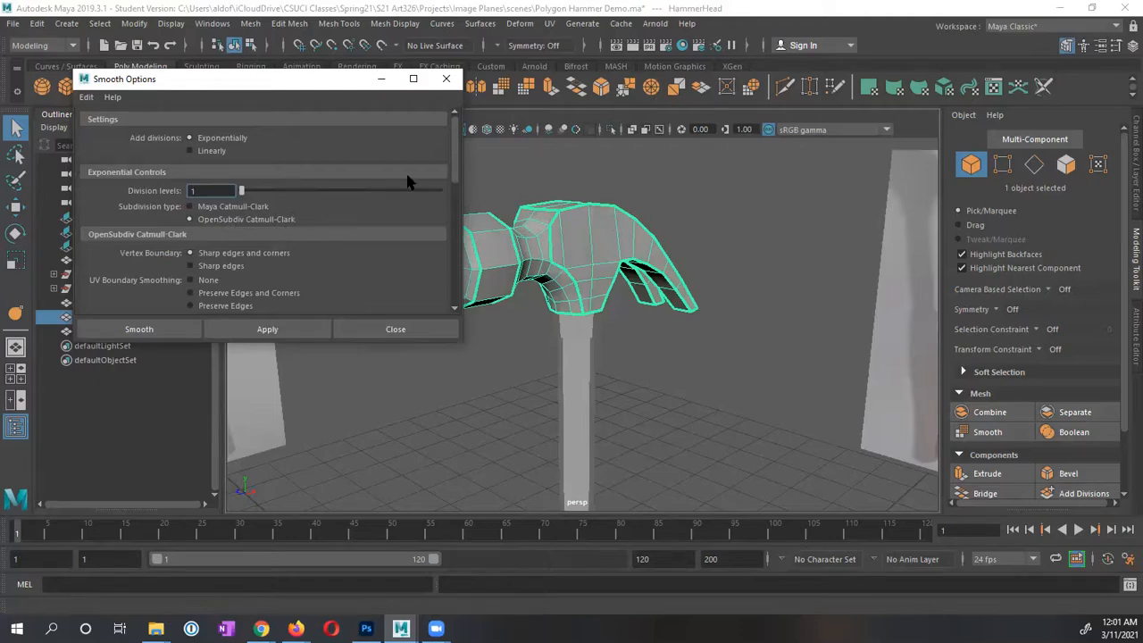
pyautogui.moveTo(453, 179)
pyautogui.mouseDown()
pyautogui.moveTo(450, 294)
pyautogui.moveTo(451, 185)
pyautogui.mouseUp()
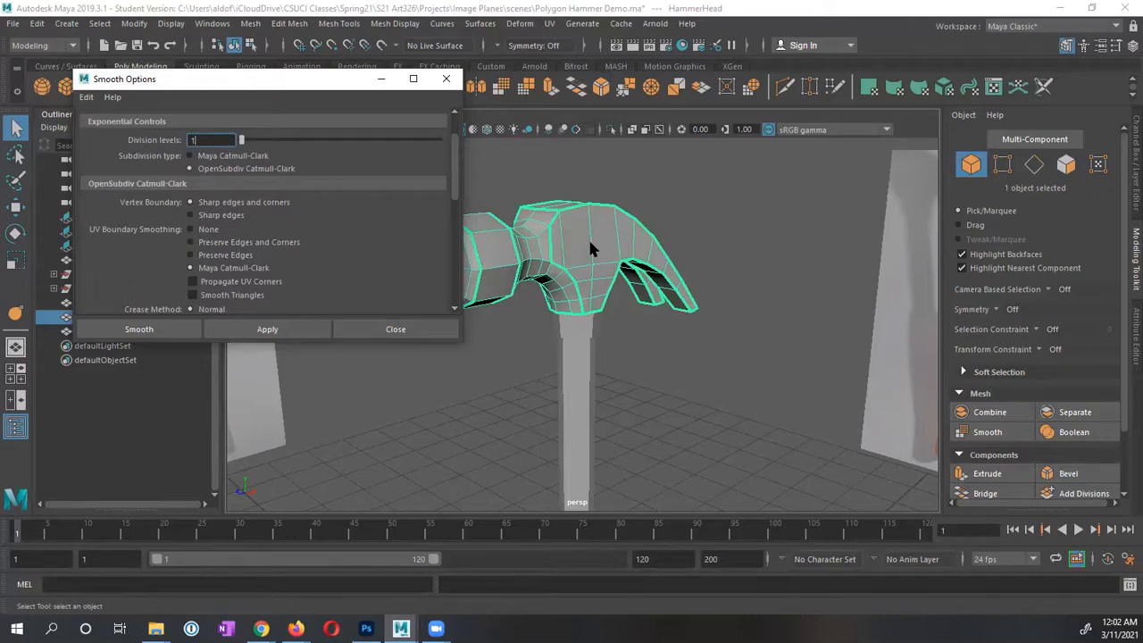
# Step: Apply Smooth to the HammerHead copy and check its divisions (1) in the in-view editor
pyautogui.keyDown('alt'); pyautogui.moveTo(613, 251); pyautogui.dragTo(657, 221); pyautogui.keyUp('alt')
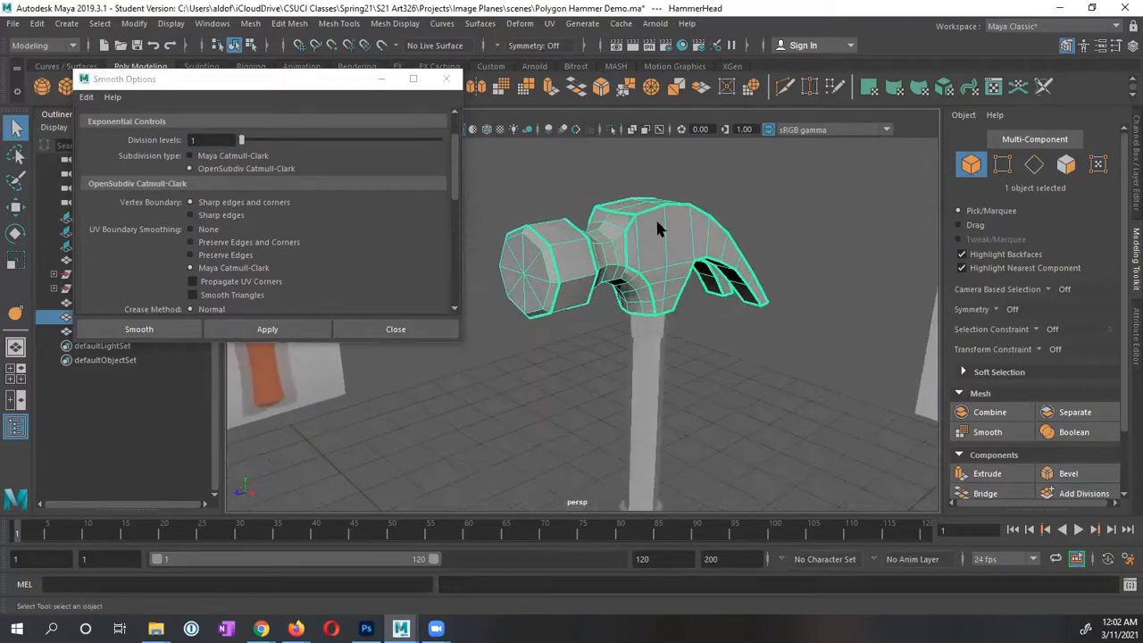
pyautogui.click(268, 328)
pyautogui.keyDown('alt'); pyautogui.moveTo(633, 277); pyautogui.dragTo(598, 268); pyautogui.keyUp('alt')
pyautogui.keyDown('alt'); pyautogui.moveTo(597, 268); pyautogui.dragTo(623, 273, button='right'); pyautogui.keyUp('alt')
pyautogui.keyDown('alt'); pyautogui.moveTo(623, 273); pyautogui.dragTo(663, 305, button='middle'); pyautogui.keyUp('alt')
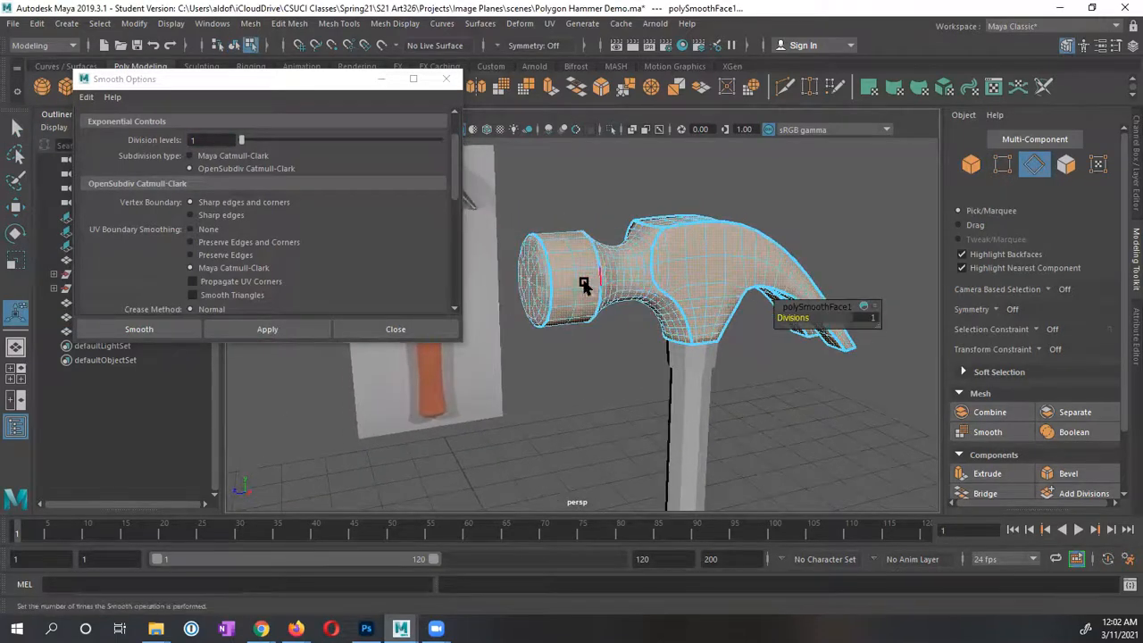
pyautogui.keyDown('alt'); pyautogui.moveTo(587, 276); pyautogui.dragTo(607, 259); pyautogui.keyUp('alt')
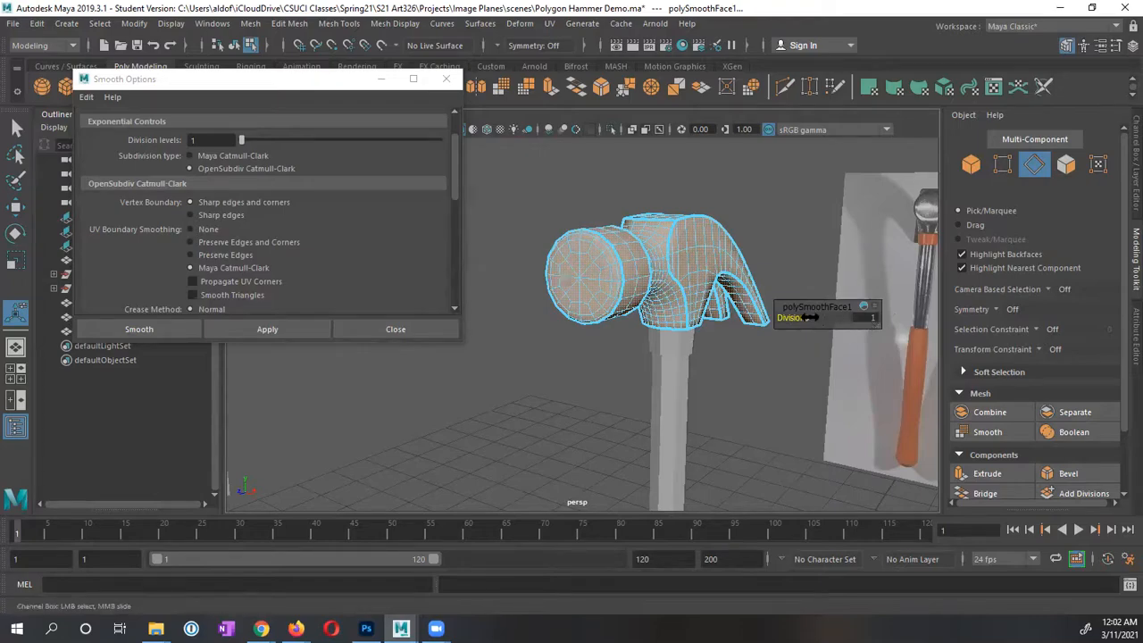
pyautogui.moveTo(813, 319)
pyautogui.mouseDown()
pyautogui.moveTo(824, 317)
pyautogui.moveTo(798, 317)
pyautogui.moveTo(808, 316)
pyautogui.mouseUp()
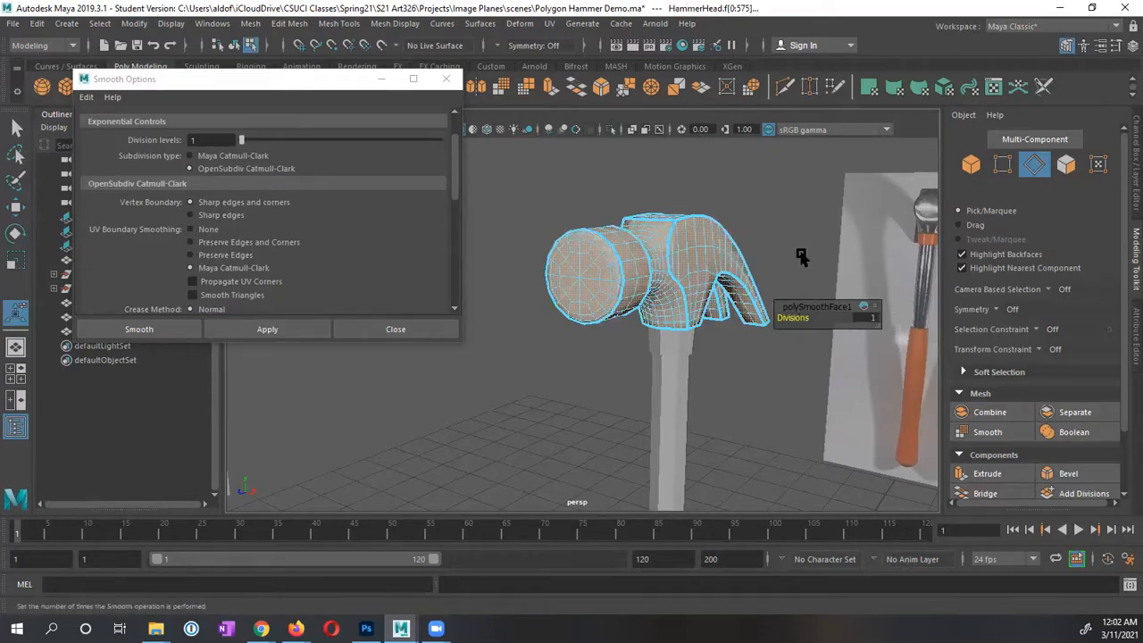
# Step: Return to object mode and clear the selection around the smoothed head
pyautogui.keyDown('alt'); pyautogui.moveTo(778, 262); pyautogui.dragTo(731, 261); pyautogui.keyUp('alt')
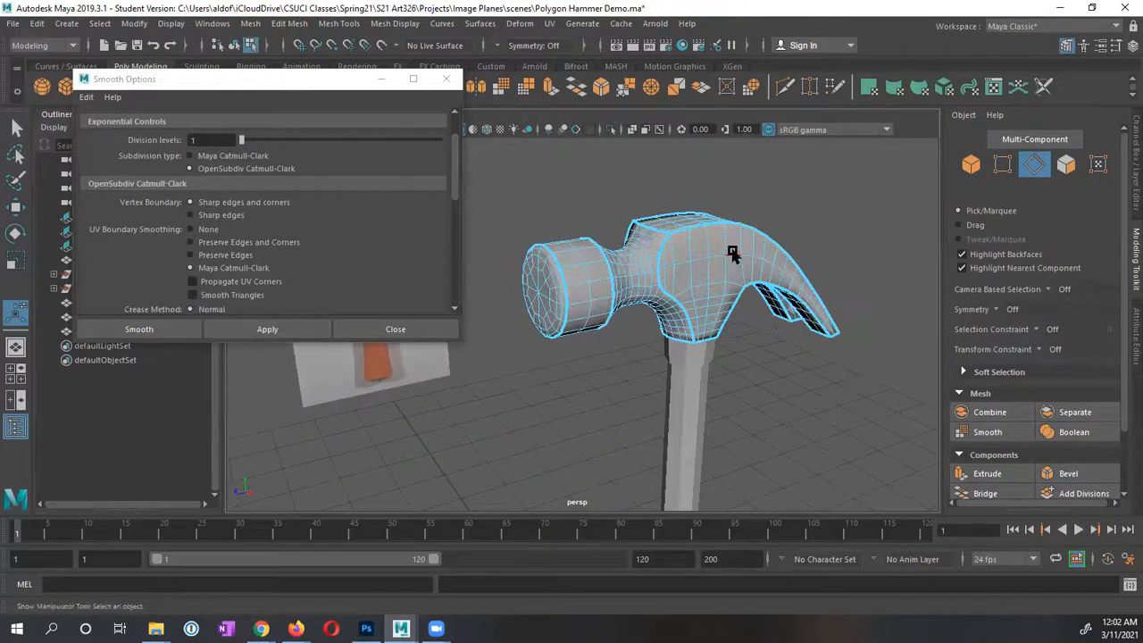
pyautogui.moveTo(708, 237); pyautogui.dragTo(753, 217, button='right')
pyautogui.click(768, 211)
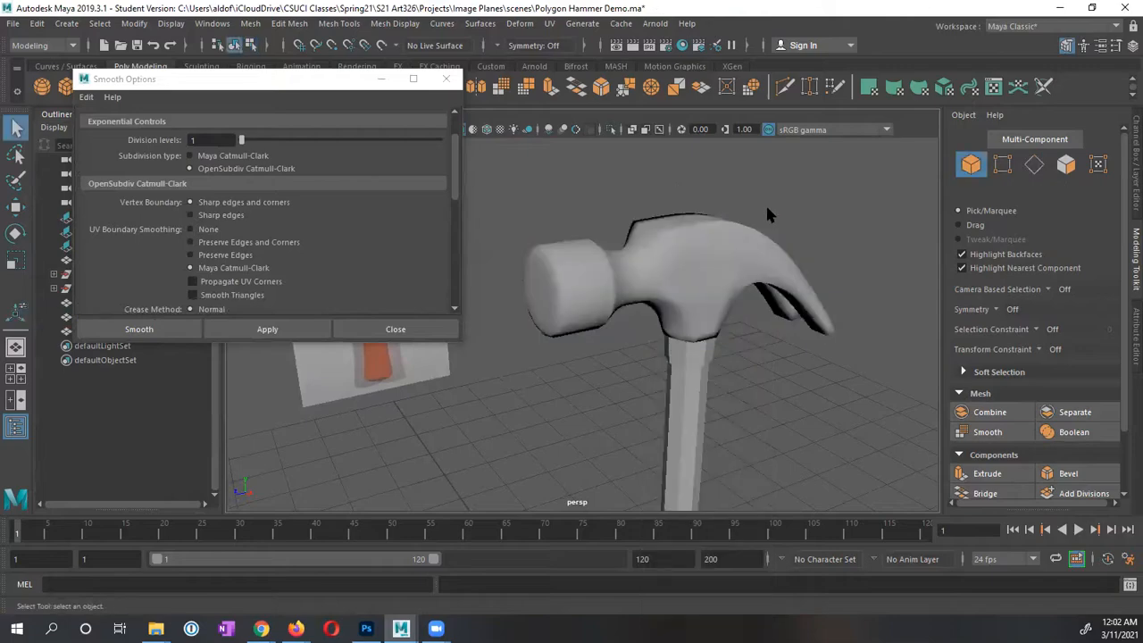
pyautogui.click(687, 268)
pyautogui.click(759, 215)
pyautogui.keyDown('alt'); pyautogui.moveTo(758, 214); pyautogui.dragTo(706, 223); pyautogui.keyUp('alt')
pyautogui.keyDown('alt'); pyautogui.moveTo(754, 270); pyautogui.dragTo(720, 210); pyautogui.keyUp('alt')
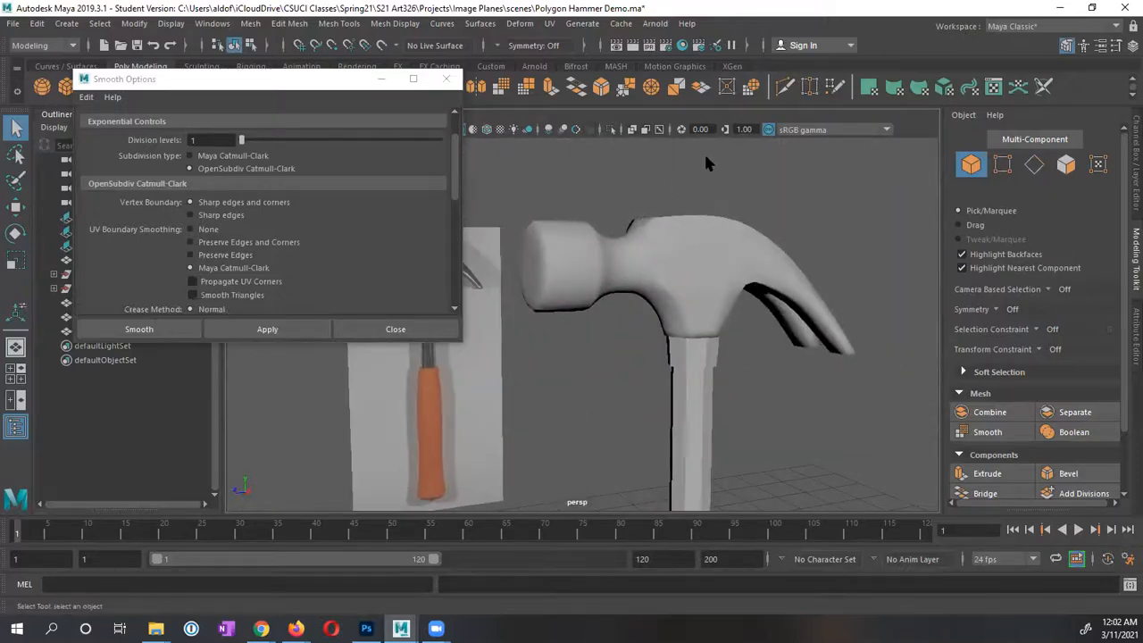
# Step: Apply Smooth to HammerHandle, giving polySmoothFace2 with 1 division
pyautogui.click(686, 269)
pyautogui.click(705, 410)
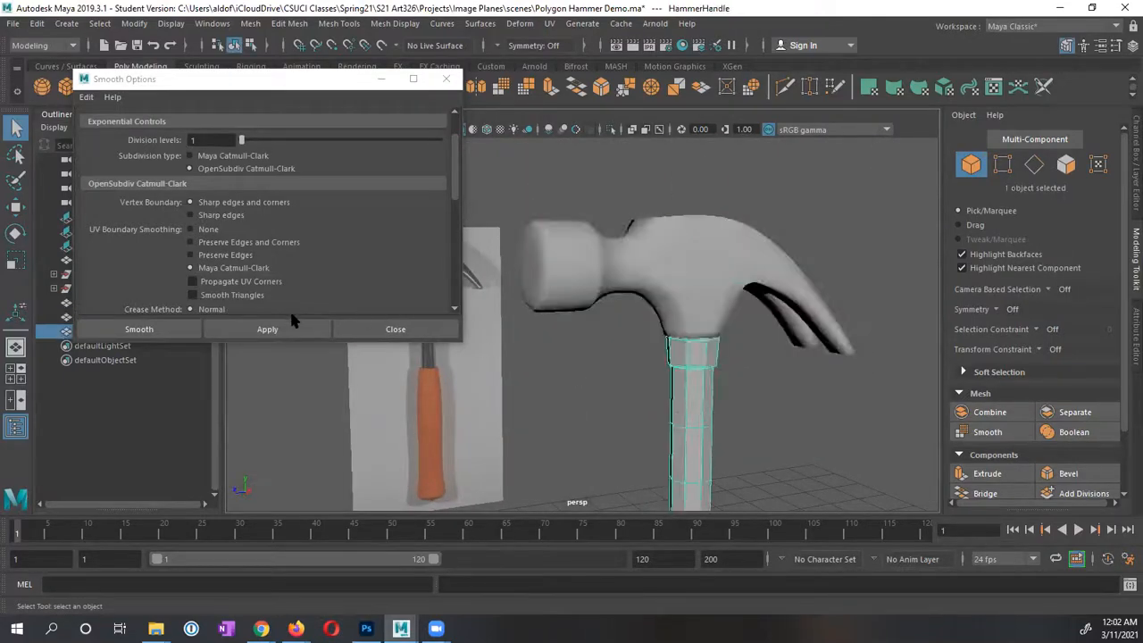
pyautogui.click(267, 331)
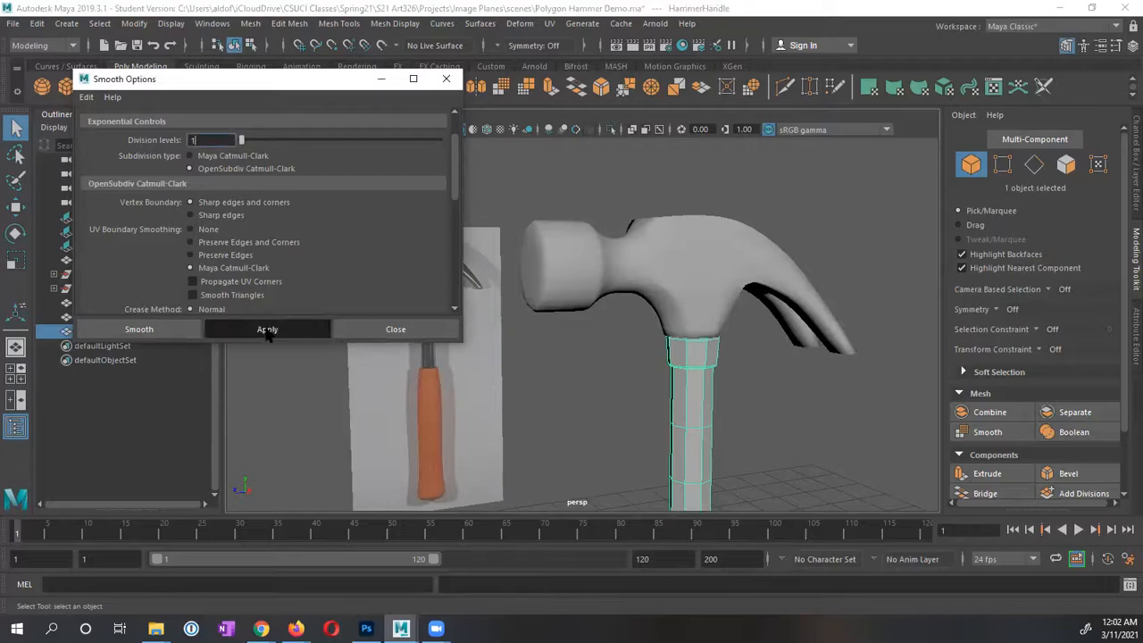
pyautogui.press('t')
pyautogui.keyDown('alt'); pyautogui.moveTo(567, 408); pyautogui.dragTo(555, 353); pyautogui.keyUp('alt')
# Step: Toggle the handle's smooth preview on with 3 and off with 1, then close Smooth Options
pyautogui.click(559, 335)
pyautogui.keyDown('alt'); pyautogui.moveTo(556, 353); pyautogui.dragTo(446, 327, button='right'); pyautogui.keyUp('alt')
pyautogui.click(617, 337)
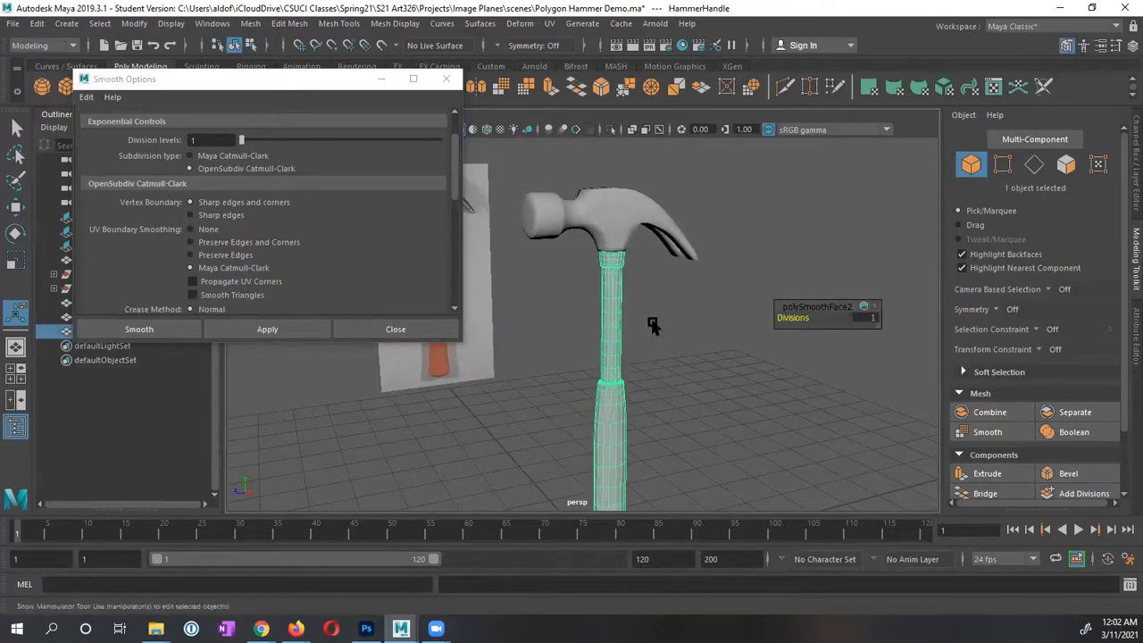
pyautogui.click(650, 325)
pyautogui.click(620, 406)
pyautogui.press('3')
pyautogui.click(652, 373)
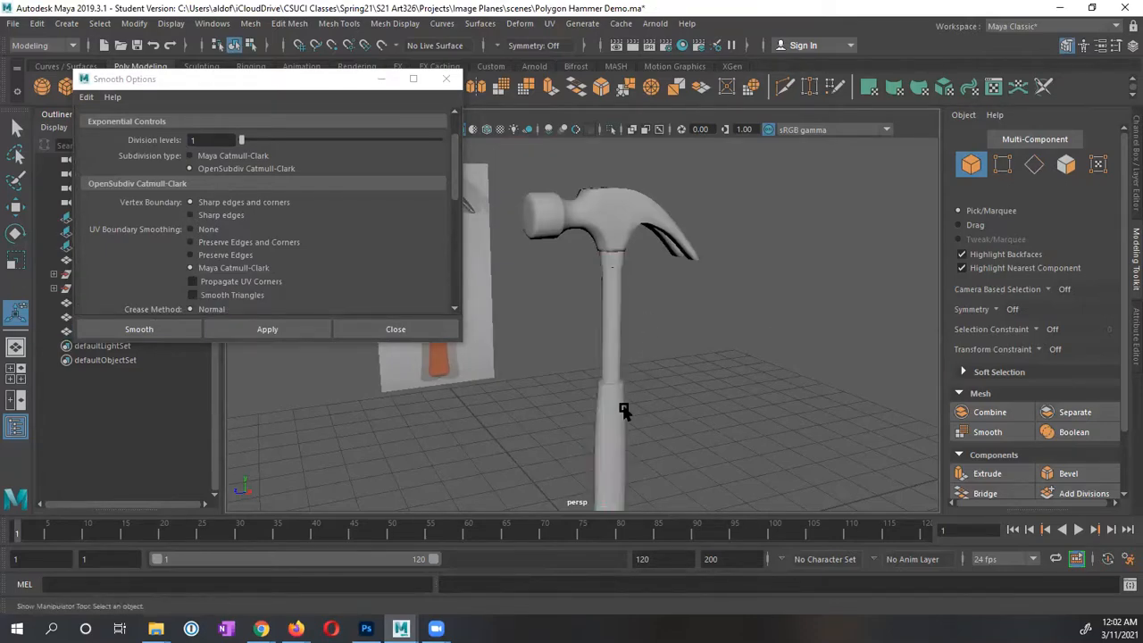
pyautogui.click(618, 413)
pyautogui.press('1')
pyautogui.click(665, 350)
pyautogui.moveTo(656, 339)
pyautogui.keyDown('alt'); pyautogui.mouseDown()
pyautogui.moveTo(617, 367)
pyautogui.moveTo(670, 353)
pyautogui.mouseUp(); pyautogui.keyUp('alt')
pyautogui.keyDown('alt'); pyautogui.moveTo(670, 354); pyautogui.dragTo(748, 339, button='right'); pyautogui.keyUp('alt')
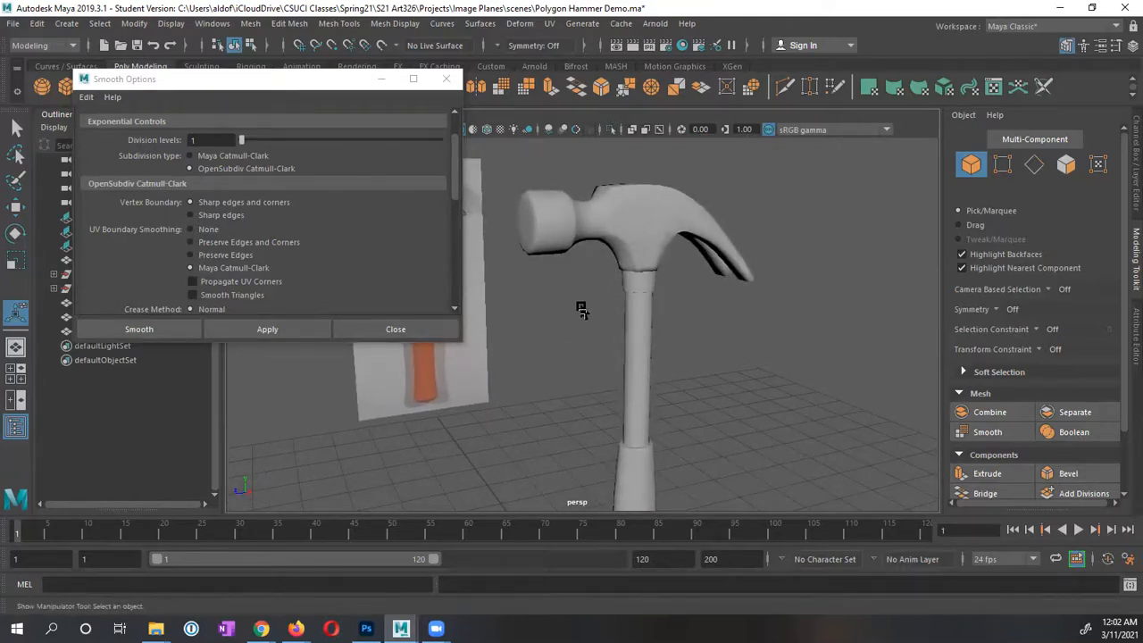
pyautogui.click(391, 333)
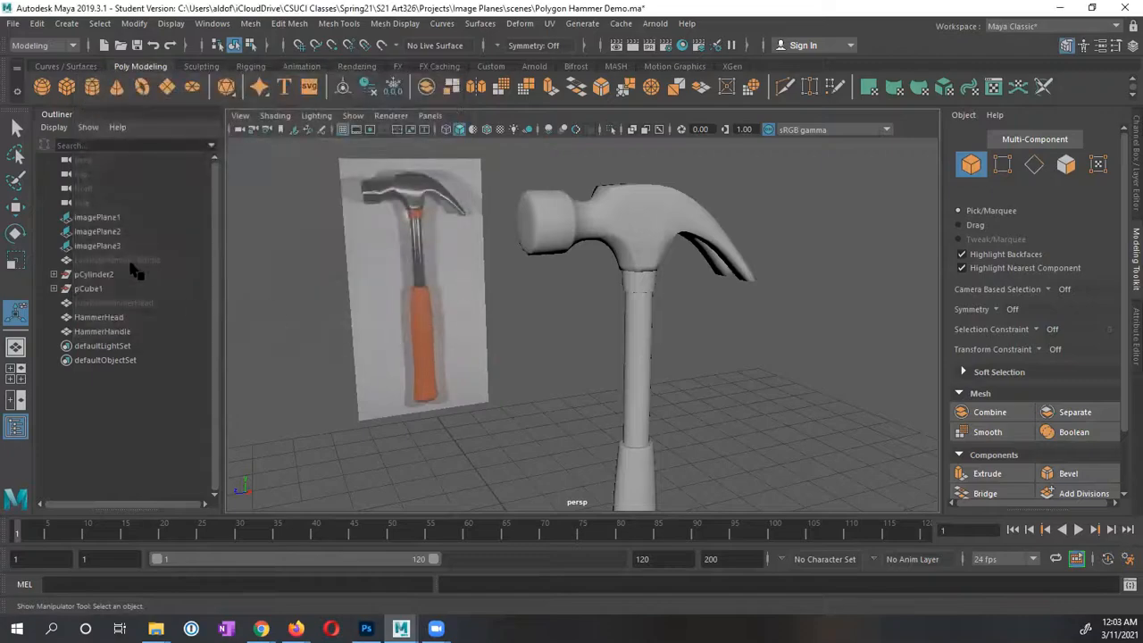
# Step: Group HammerHead and HammerHandle with Edit > Group and rename the group 'Hammer'
pyautogui.click(640, 261)
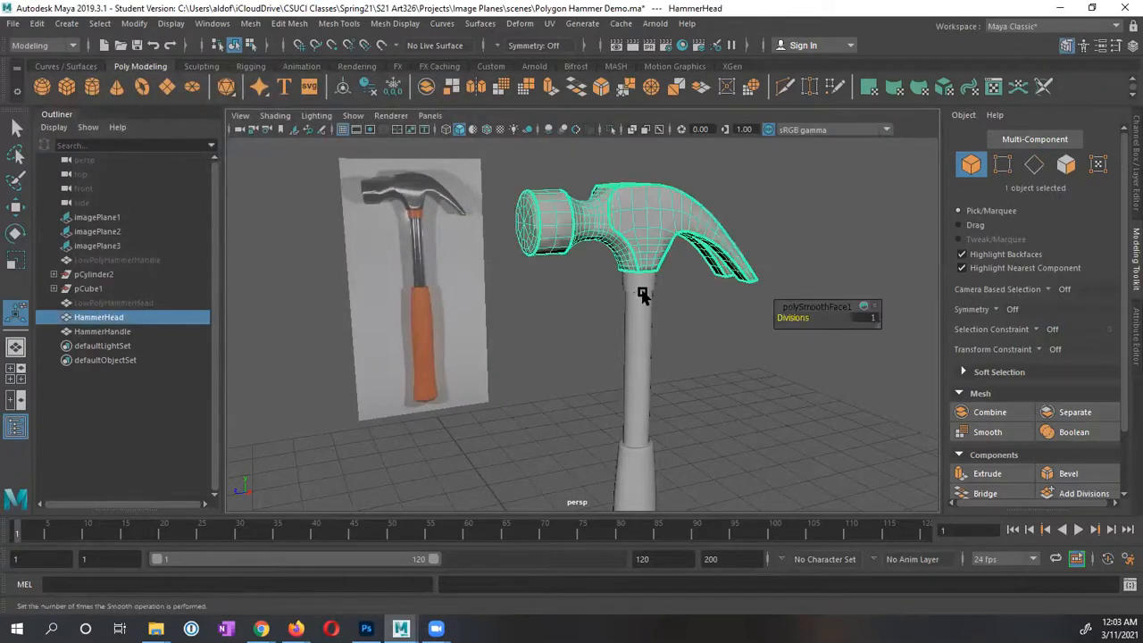
pyautogui.keyDown('shift'); pyautogui.click(642, 308); pyautogui.keyUp('shift')
pyautogui.keyDown('alt'); pyautogui.moveTo(584, 314); pyautogui.dragTo(635, 302); pyautogui.keyUp('alt')
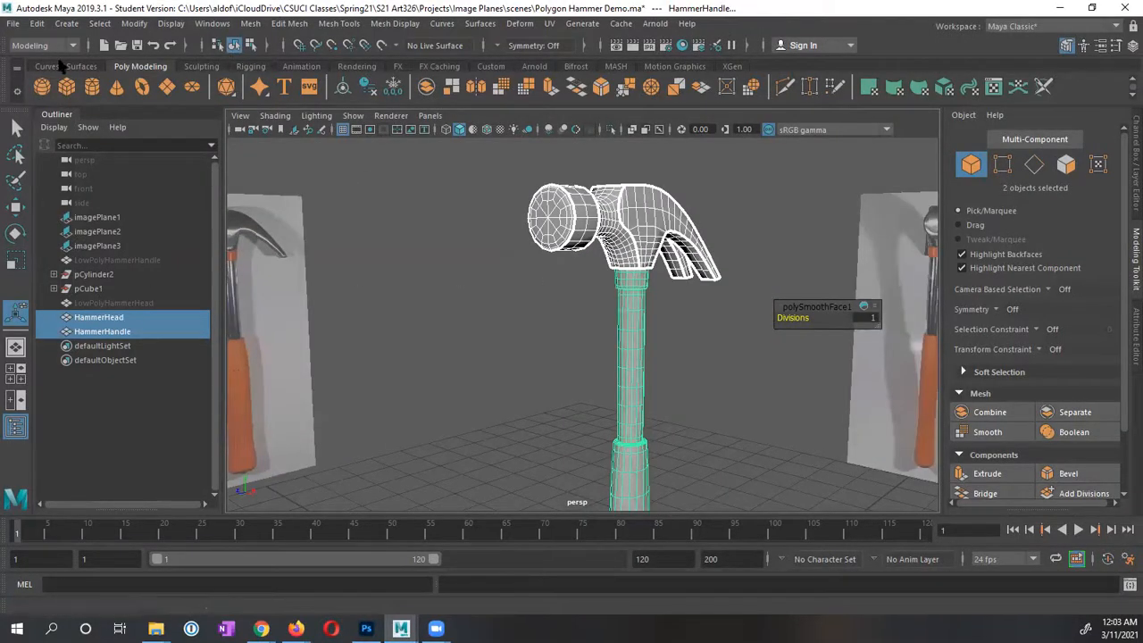
pyautogui.click(37, 24)
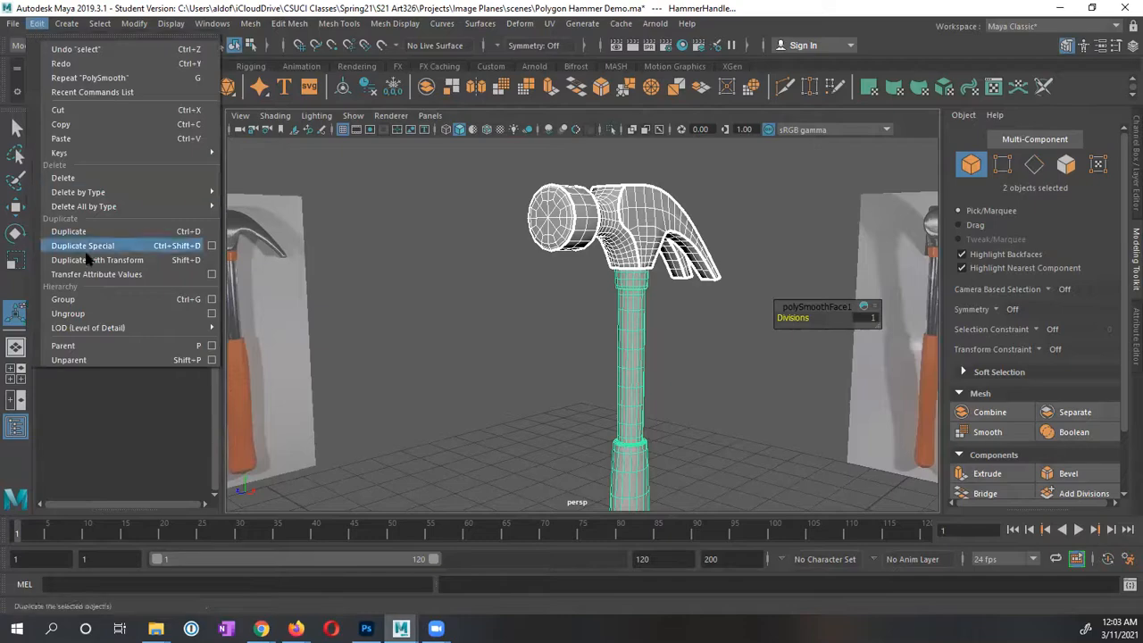
pyautogui.click(80, 302)
pyautogui.doubleClick(89, 318)
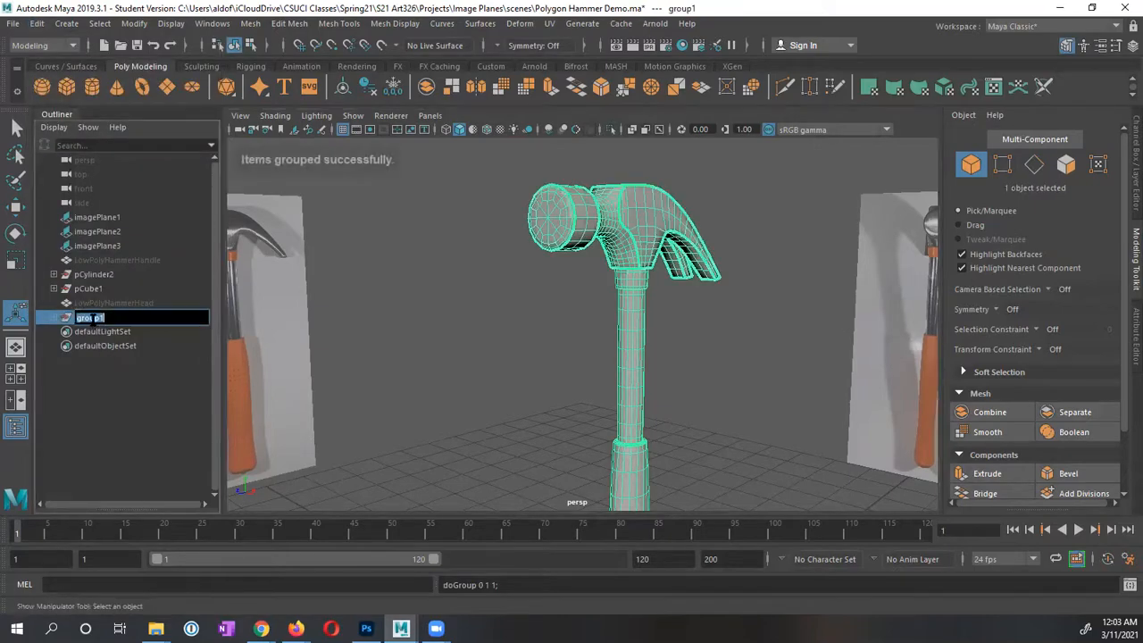
pyautogui.write('Hammer')
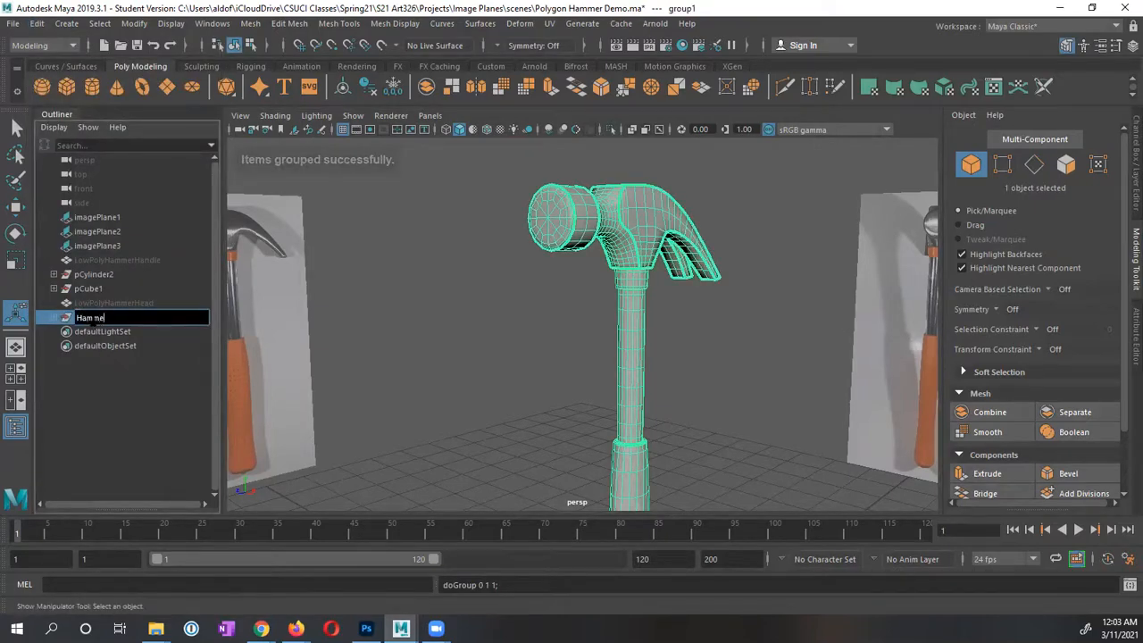
pyautogui.press('Return')
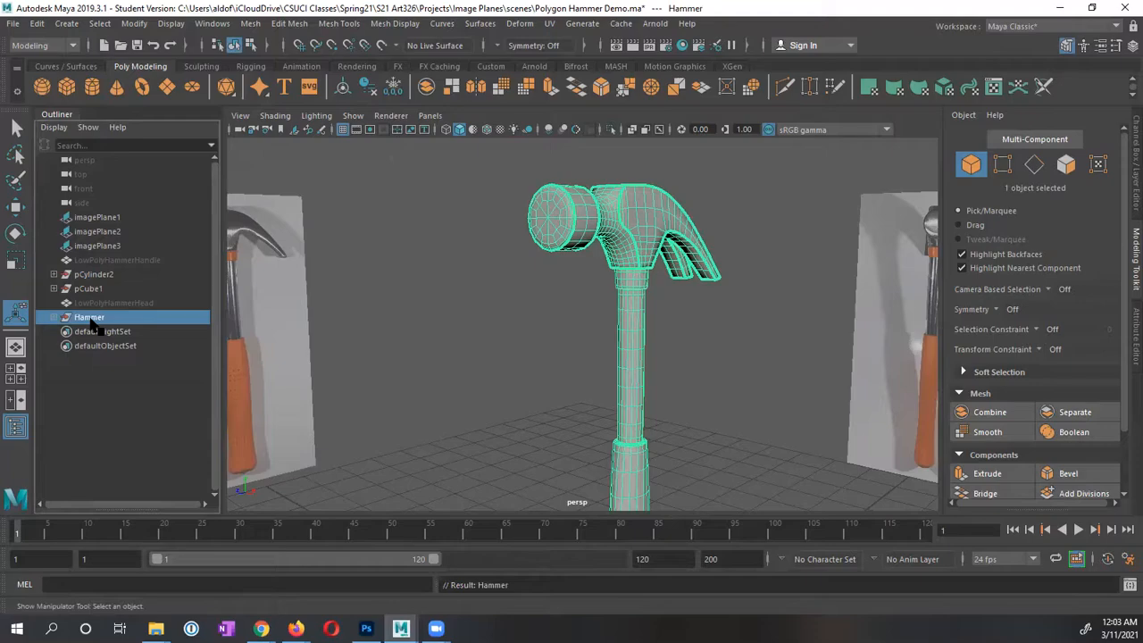
# Step: Move the Hammer group to the right along X
pyautogui.press('w')
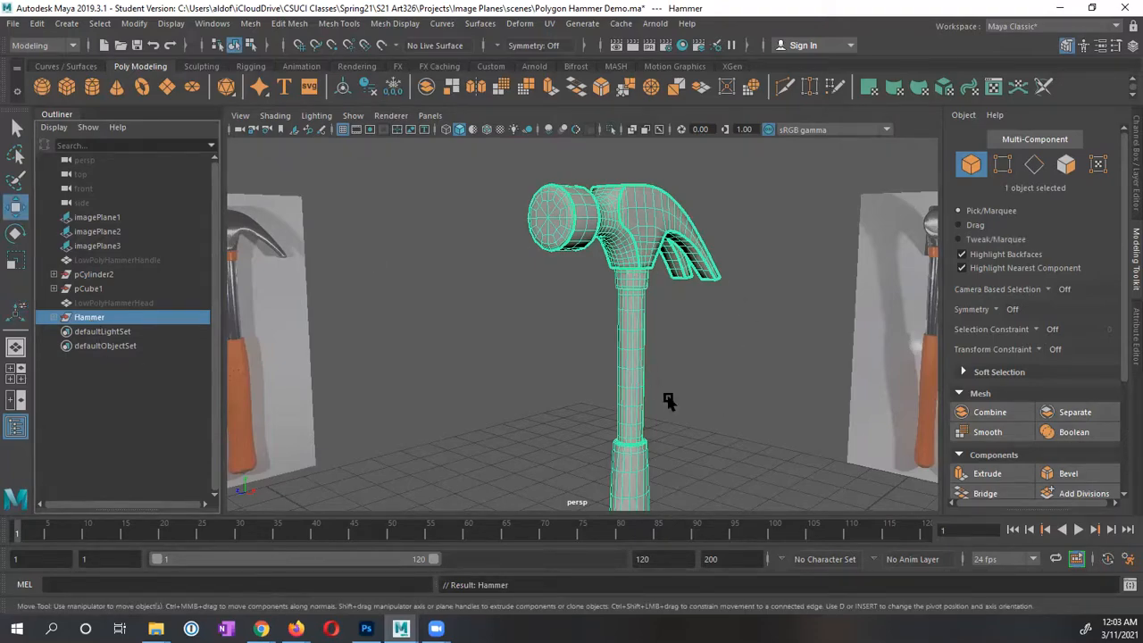
pyautogui.keyDown('alt'); pyautogui.moveTo(668, 399); pyautogui.dragTo(348, 394, button='right'); pyautogui.keyUp('alt')
pyautogui.moveTo(660, 500); pyautogui.dragTo(732, 522)
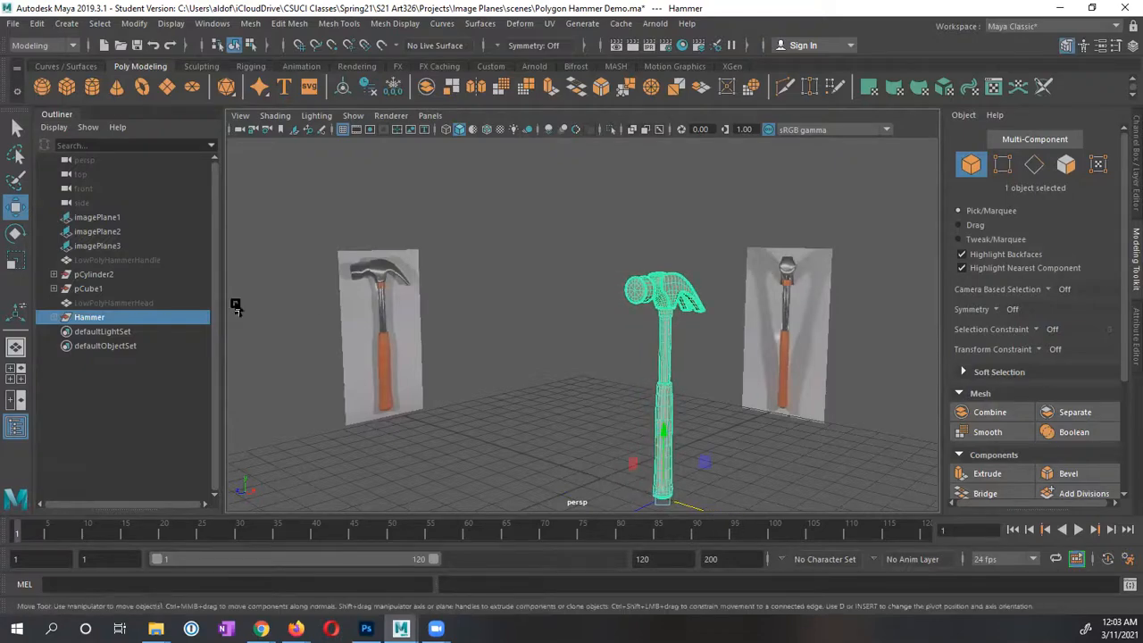
# Step: Unhide LowPolyHammerHandle and LowPolyHammerHead with Shift+H
pyautogui.click(138, 260)
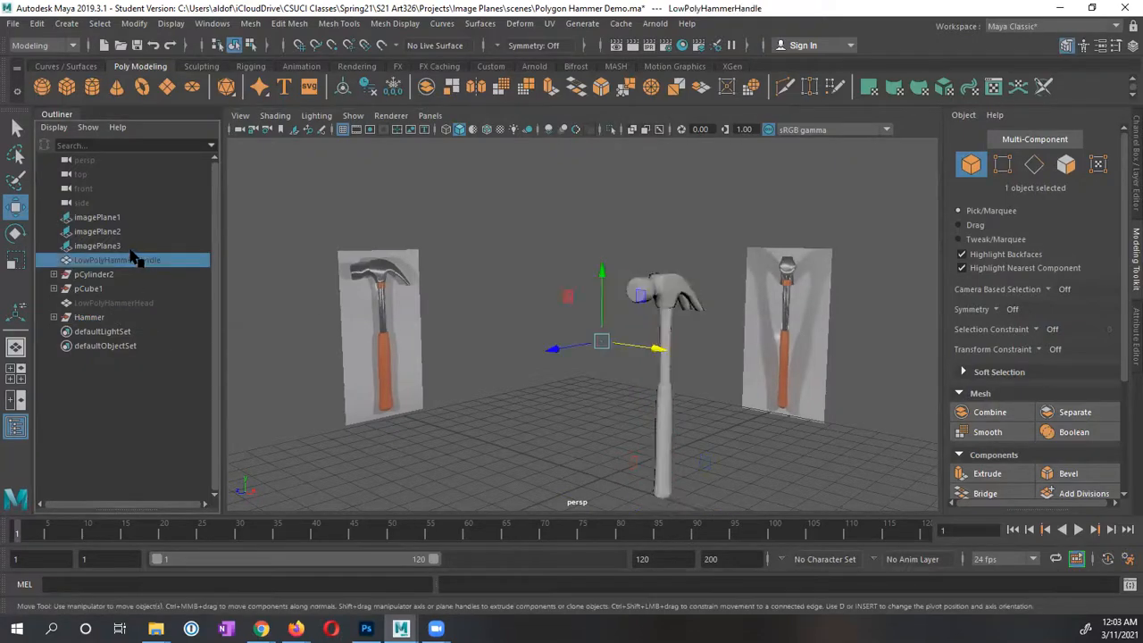
pyautogui.hotkey('shift', 'h')
pyautogui.click(113, 307)
pyautogui.hotkey('shift', 'h')
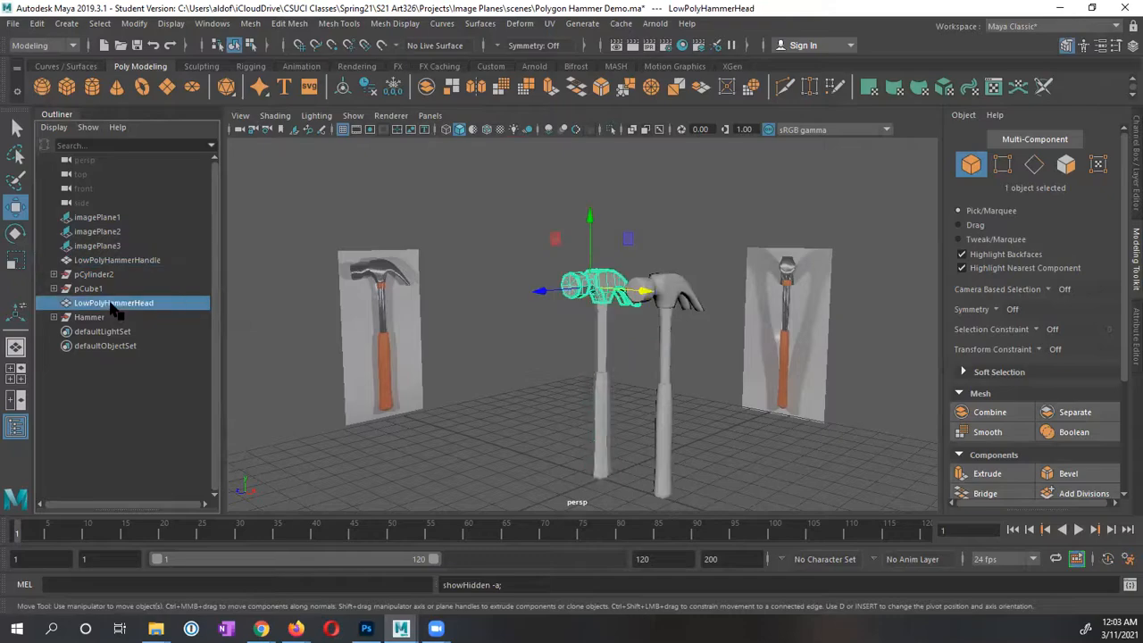
pyautogui.click(543, 346)
# Step: Tumble the view to compare both hammers, then select LowPolyHammerHead and LowPolyHammerHandle
pyautogui.keyDown('alt'); pyautogui.moveTo(584, 381); pyautogui.dragTo(654, 380, button='right'); pyautogui.keyUp('alt')
pyautogui.keyDown('alt'); pyautogui.moveTo(654, 379); pyautogui.dragTo(531, 302); pyautogui.keyUp('alt')
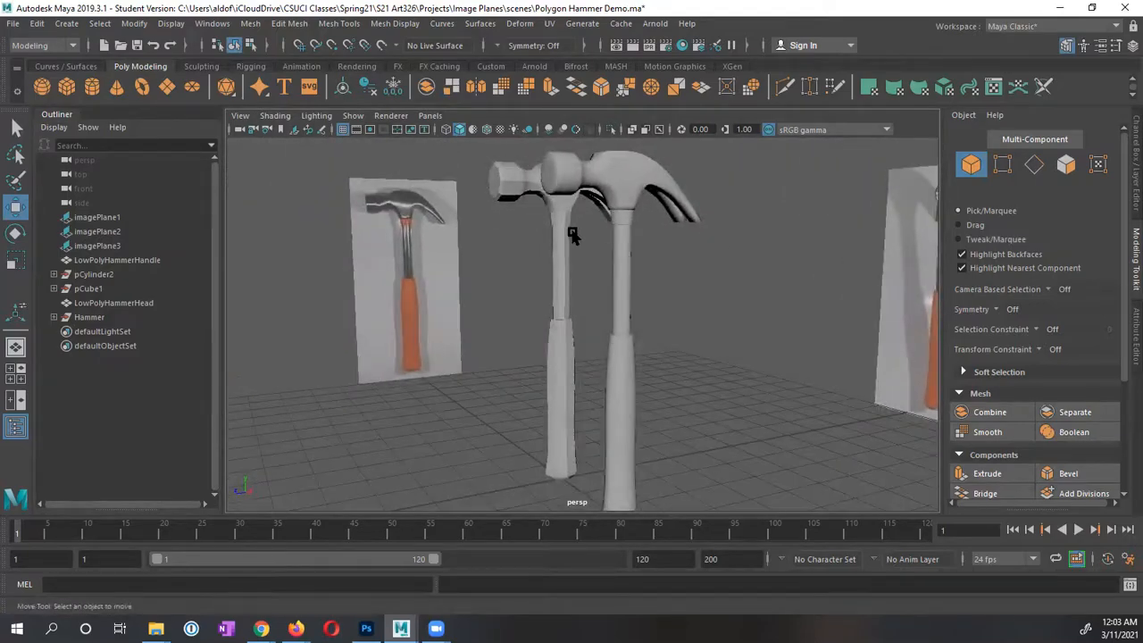
pyautogui.keyDown('alt'); pyautogui.moveTo(573, 233); pyautogui.dragTo(650, 255); pyautogui.keyUp('alt')
pyautogui.keyDown('alt'); pyautogui.moveTo(583, 236); pyautogui.dragTo(607, 257); pyautogui.keyUp('alt')
pyautogui.click(631, 232)
pyautogui.click(559, 259)
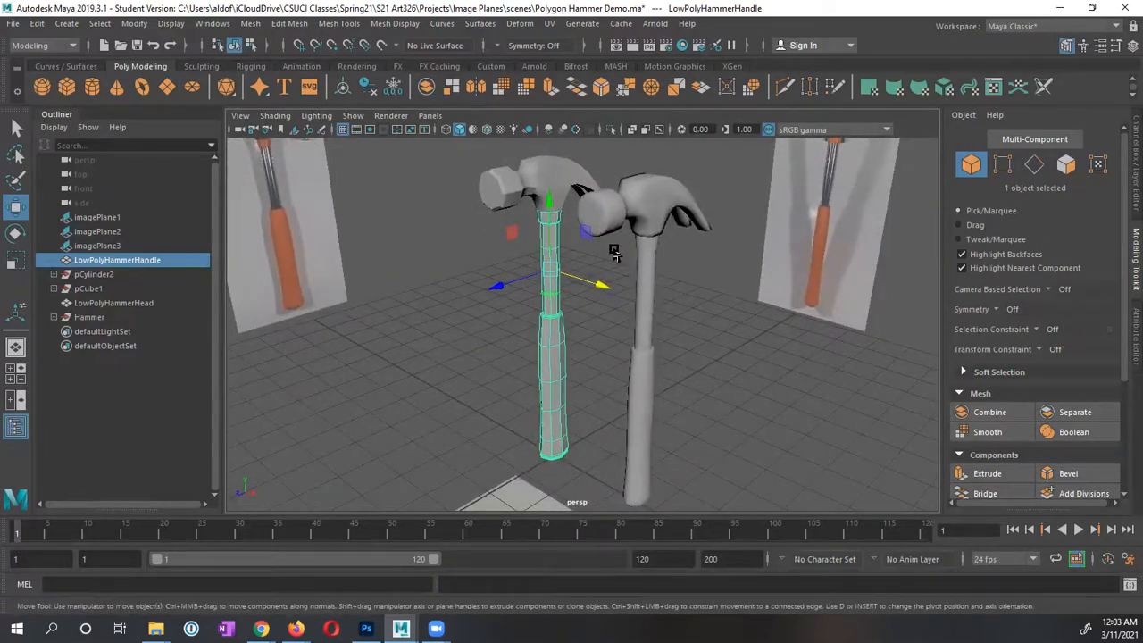